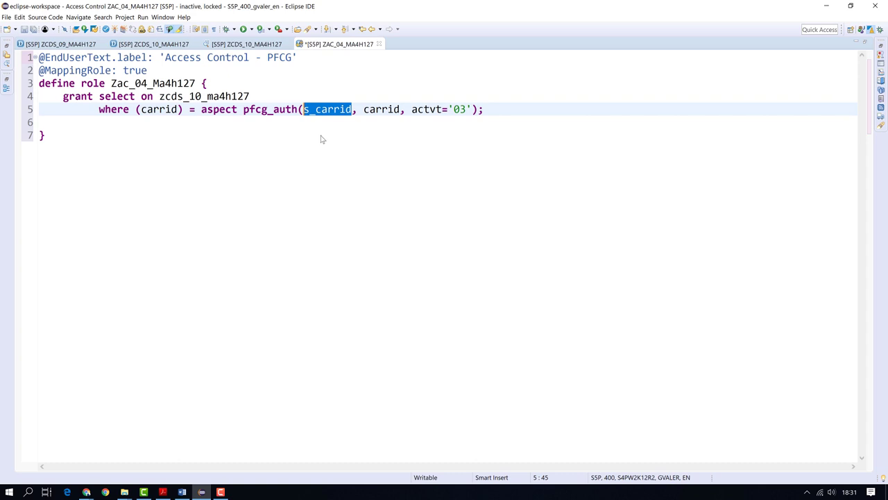
Activate access control ZAC_04_MA4H127 and refresh the ZCDS_10_MA4H127 preview, which still shows 26 rows
left_click(322, 136)
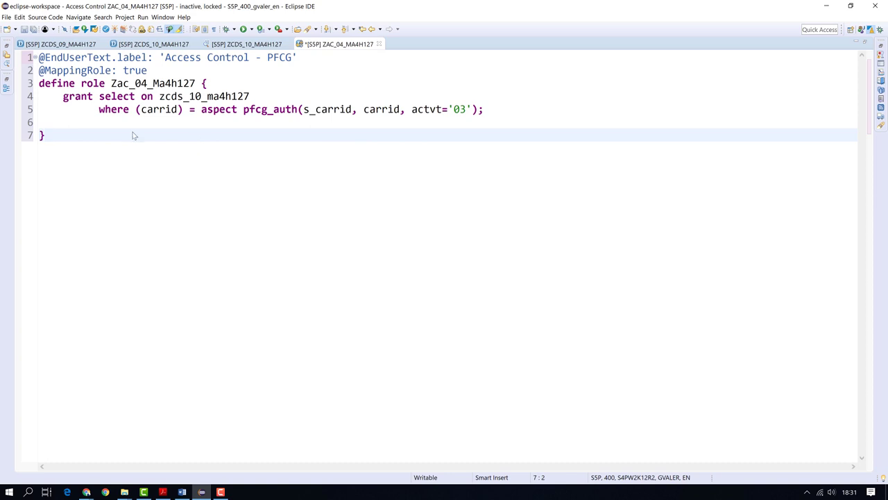
left_click(113, 31)
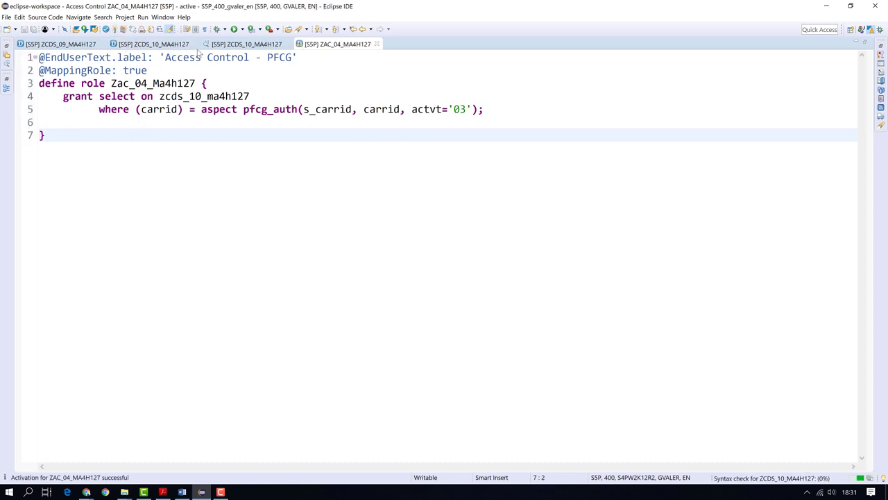
left_click(222, 46)
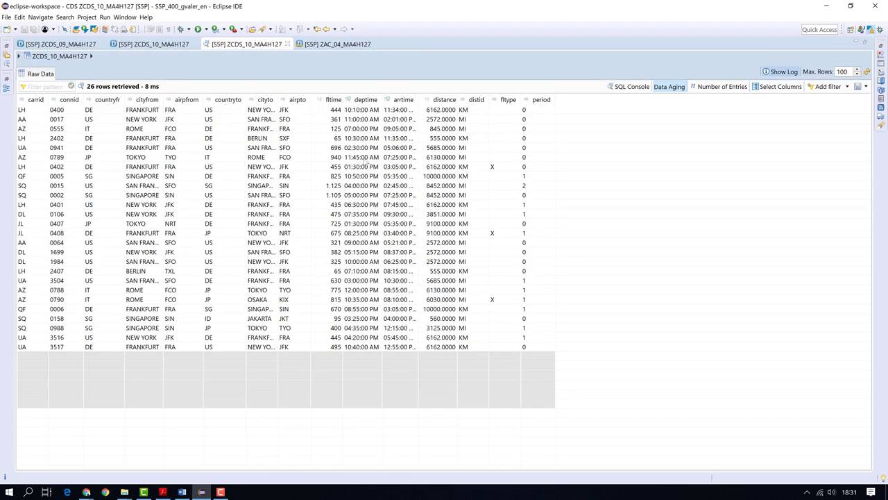
left_click(867, 72)
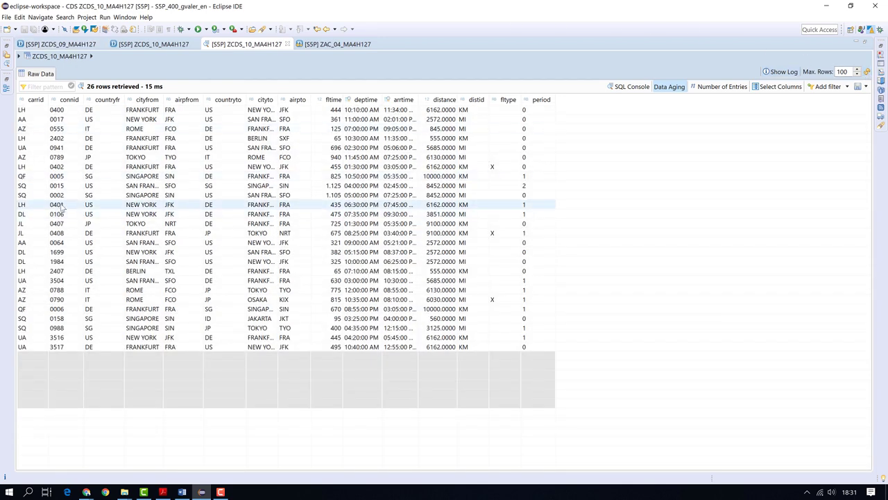
left_click(346, 44)
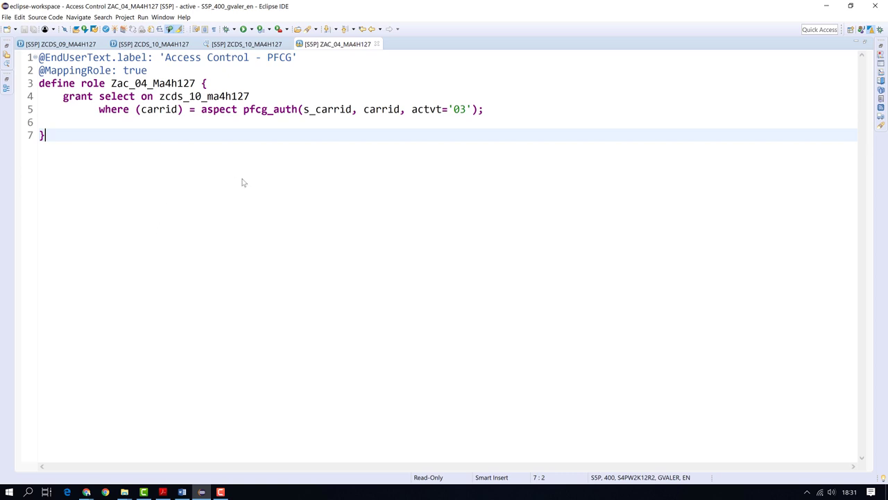
Replace the old ZCDS_10_MA4H127 preview with a fresh F8 data preview, now filtered by DCL
left_click(247, 46)
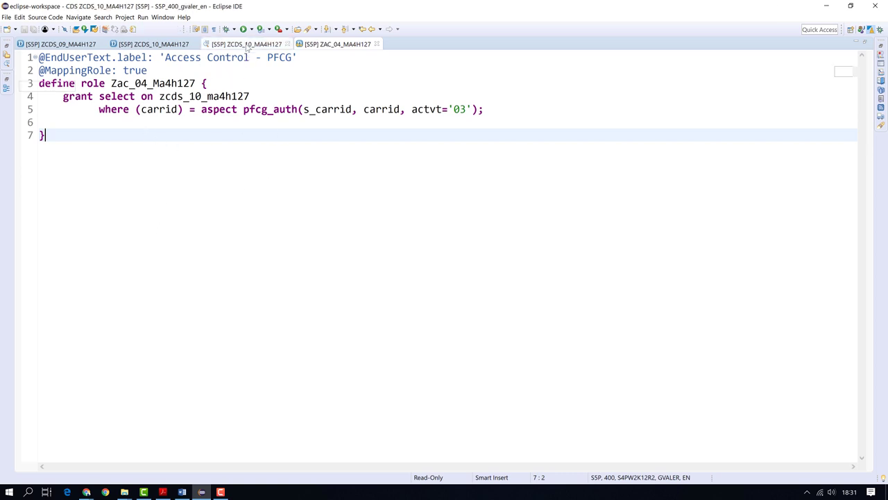
left_click(288, 44)
left_click(179, 45)
left_click(213, 149)
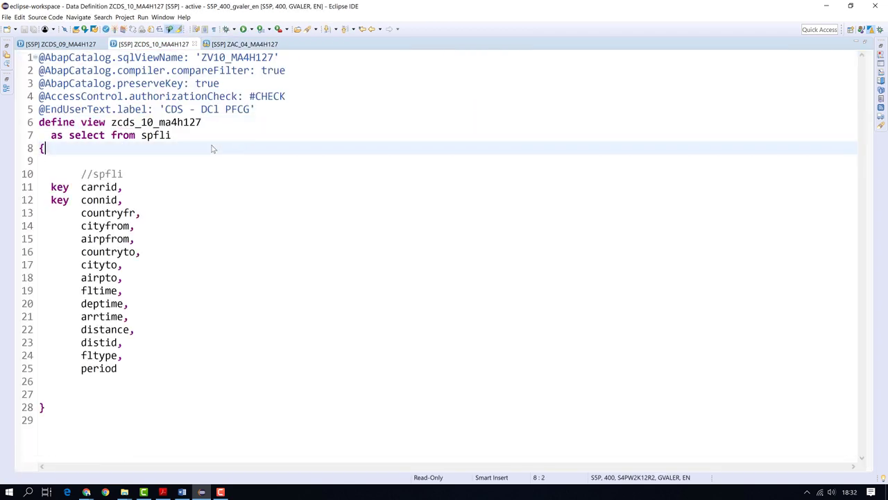
key("F8")
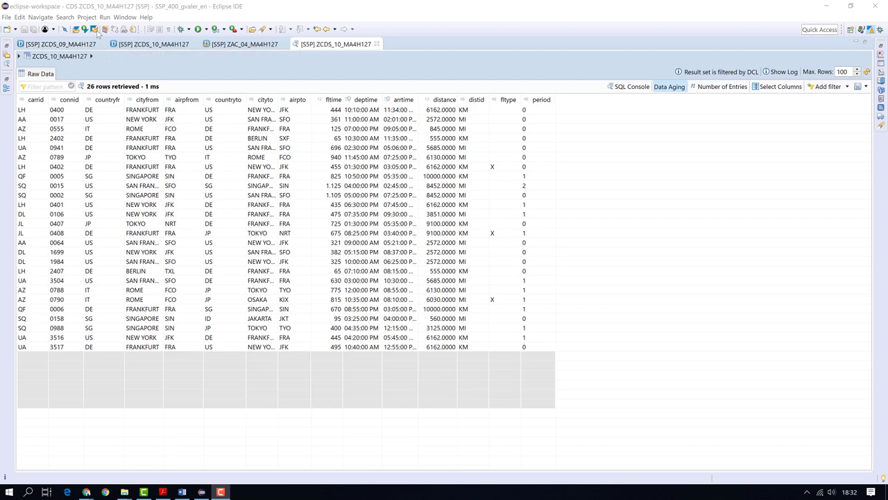
Launch SAP GUI for the project and run transaction su01 for User Maintenance
left_click(96, 30)
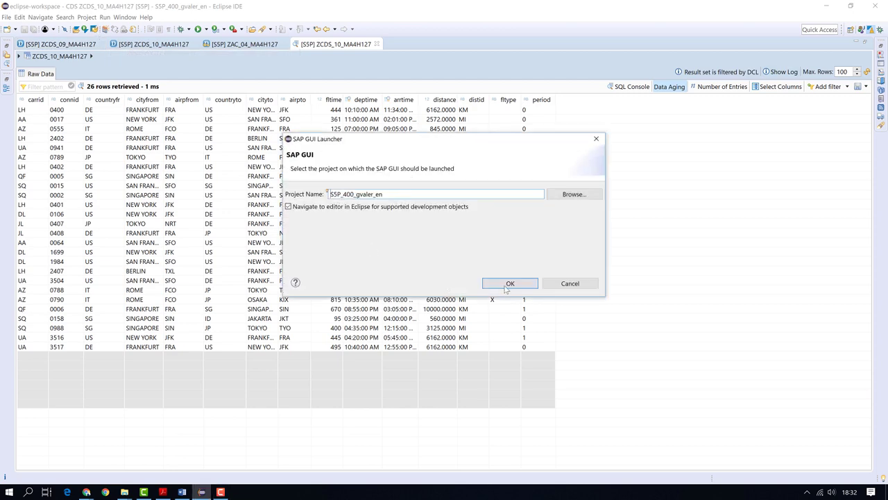
left_click(507, 287)
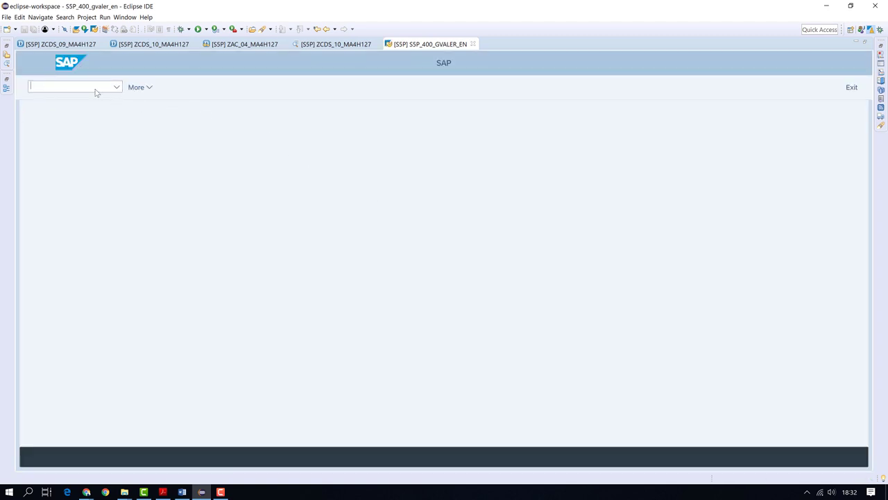
type("su01")
key("Return")
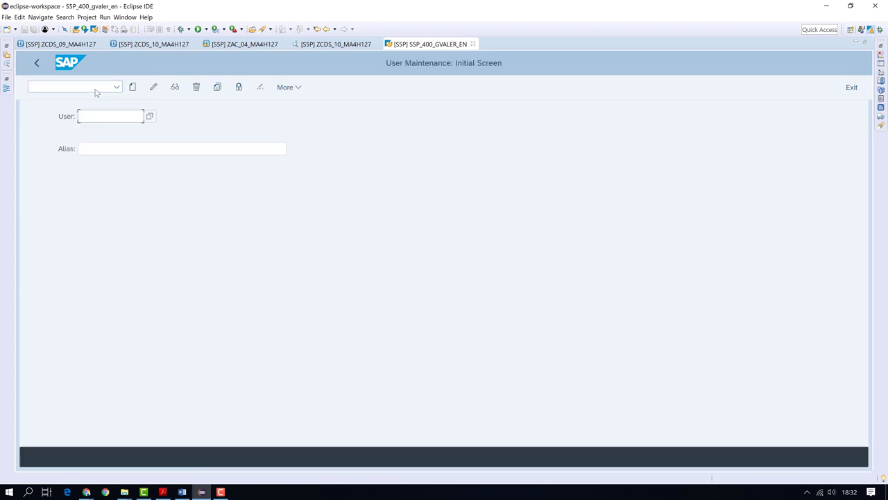
left_click(108, 120)
Open the test user in change mode and open its role ZDCL_MA4H199 from the Roles list
left_click(110, 131)
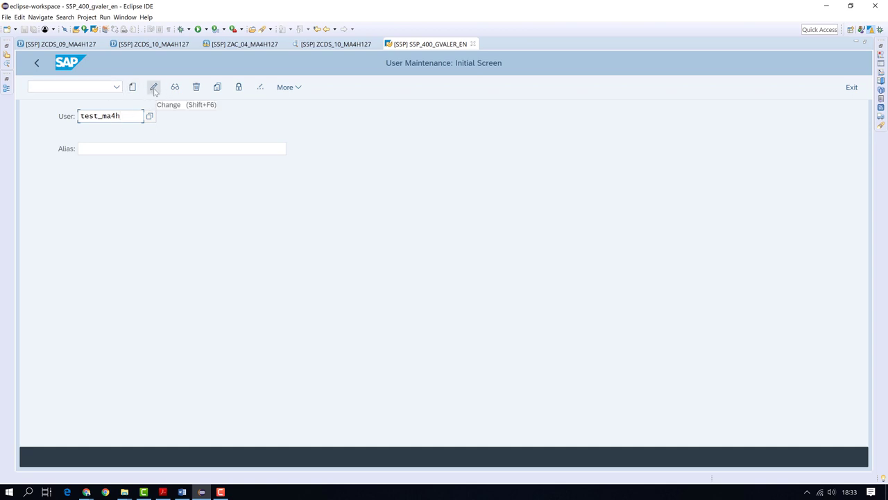
left_click(154, 89)
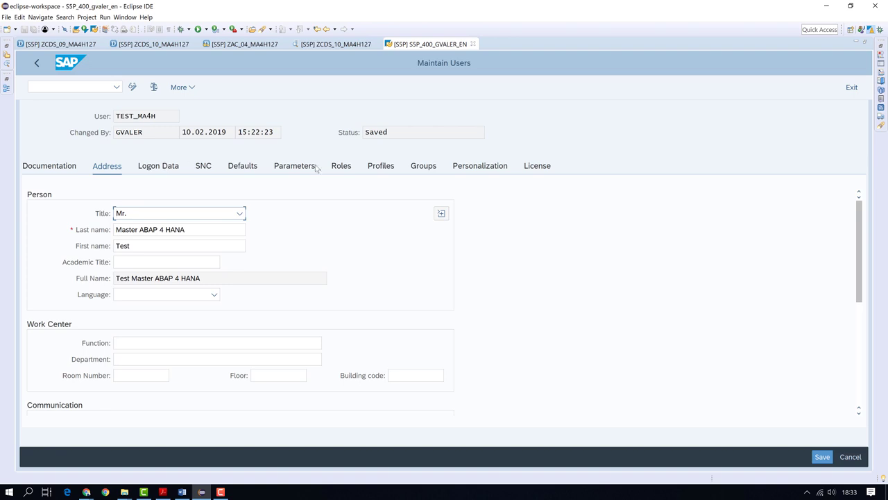
left_click(340, 166)
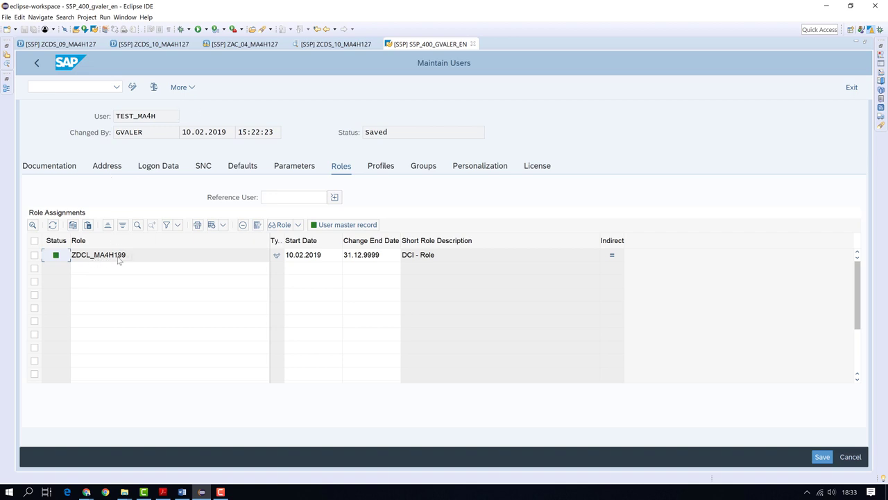
double_click(119, 258)
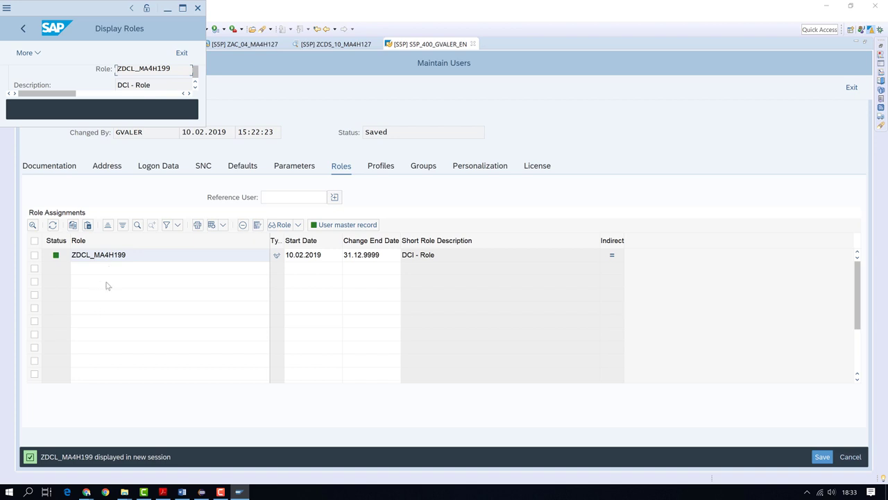
Maximize Display Roles and display the role's authorization data from the Authorizations tab
left_click(183, 9)
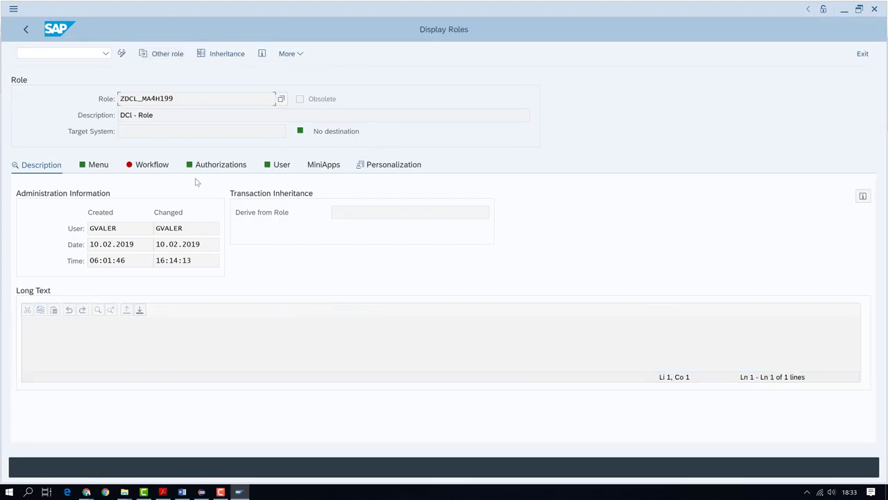
left_click(101, 166)
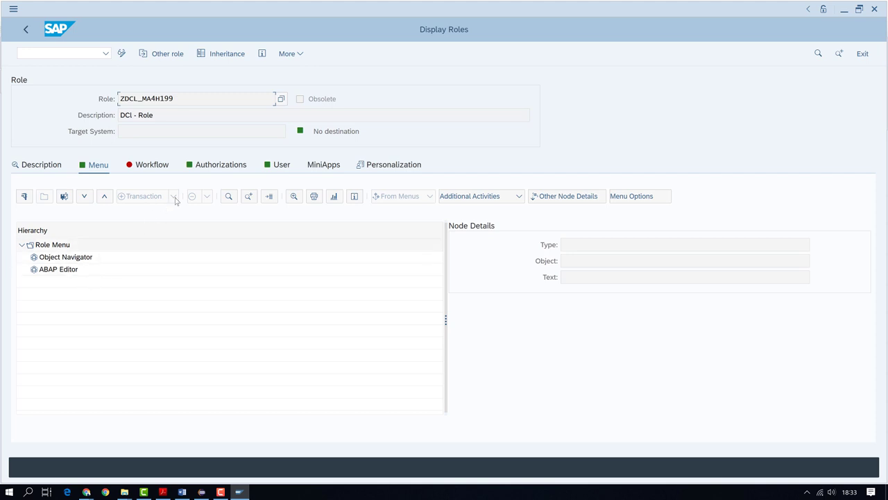
left_click(209, 172)
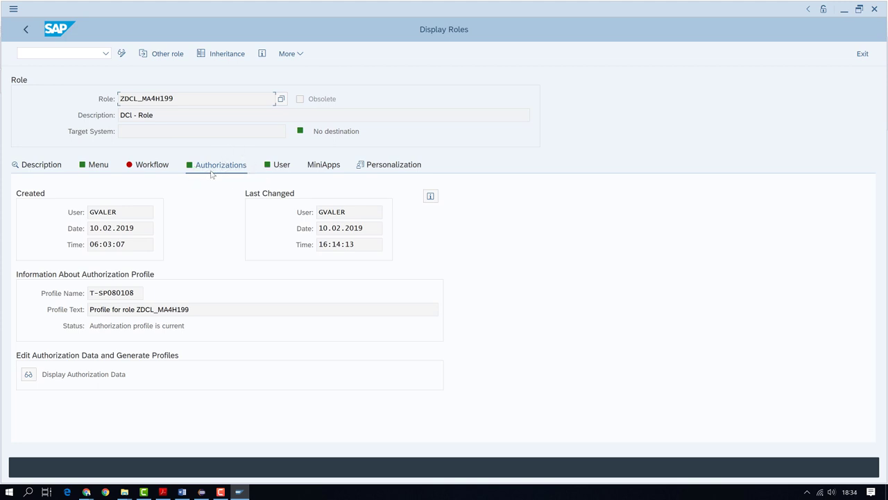
left_click(27, 374)
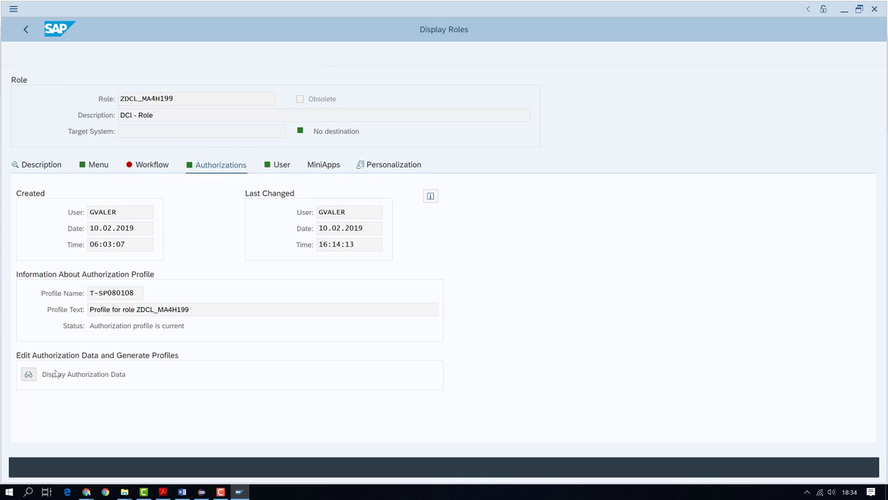
left_click(302, 421)
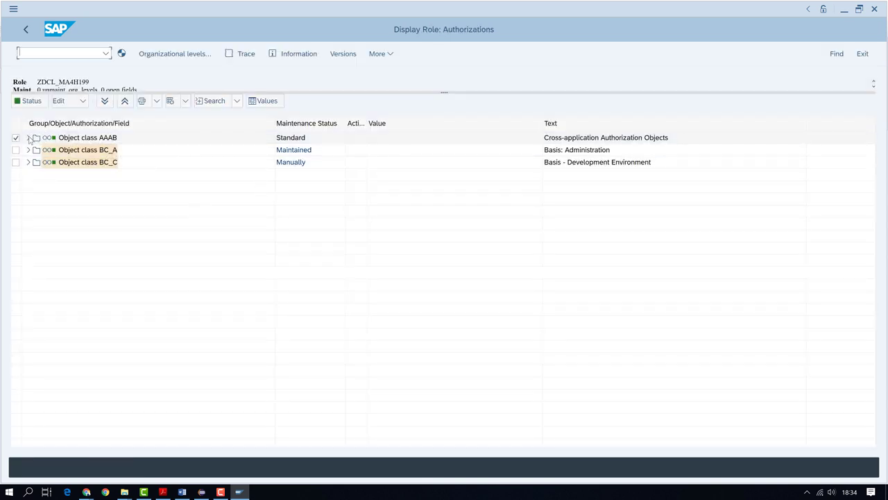
Expand BC_C > S_CARRID to confirm airline AA with display activity, then go back
left_click(28, 137)
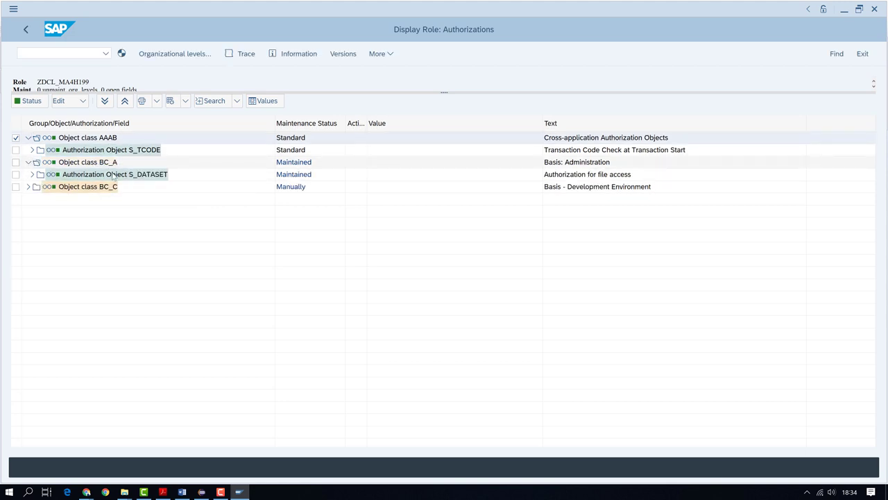
left_click(28, 187)
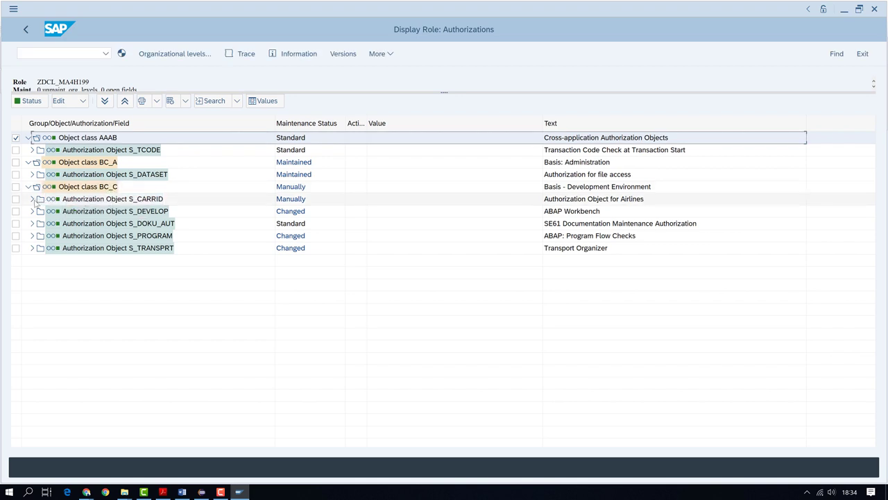
left_click(32, 198)
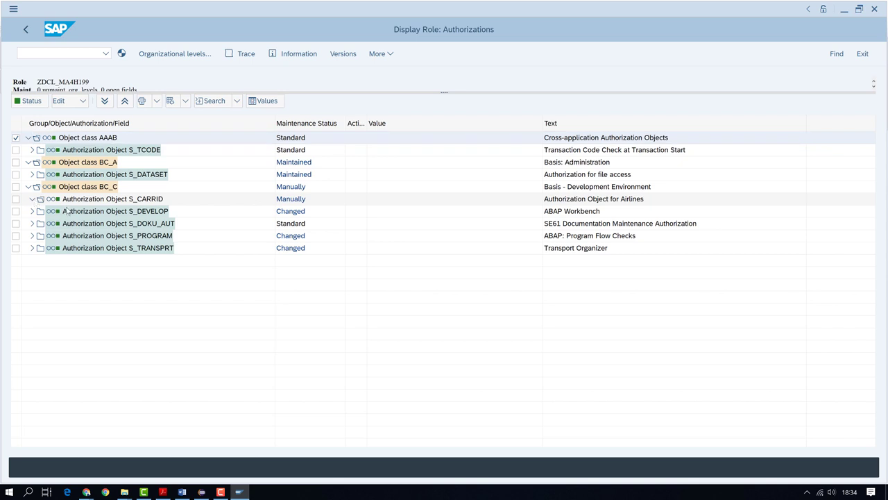
left_click(36, 211)
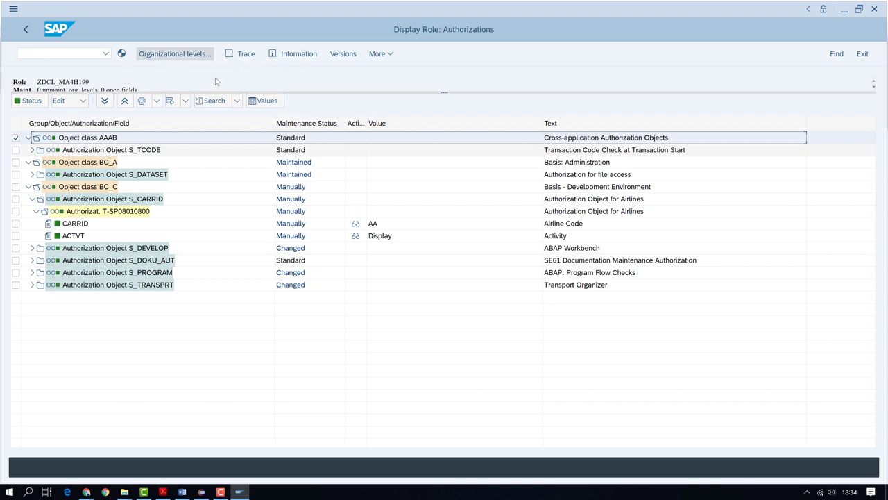
left_click(26, 29)
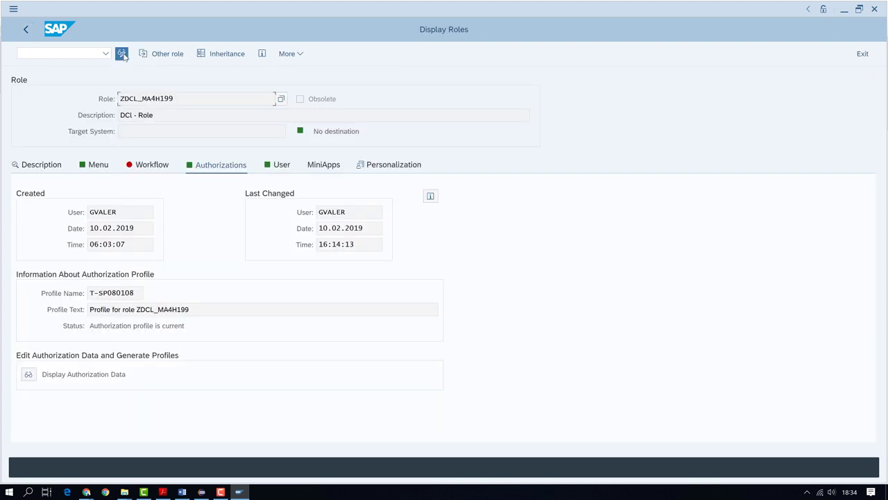
Switch ZDCL_MA4H199 to change mode, open its authorizations, and dismiss manual selection without adding objects
left_click(122, 54)
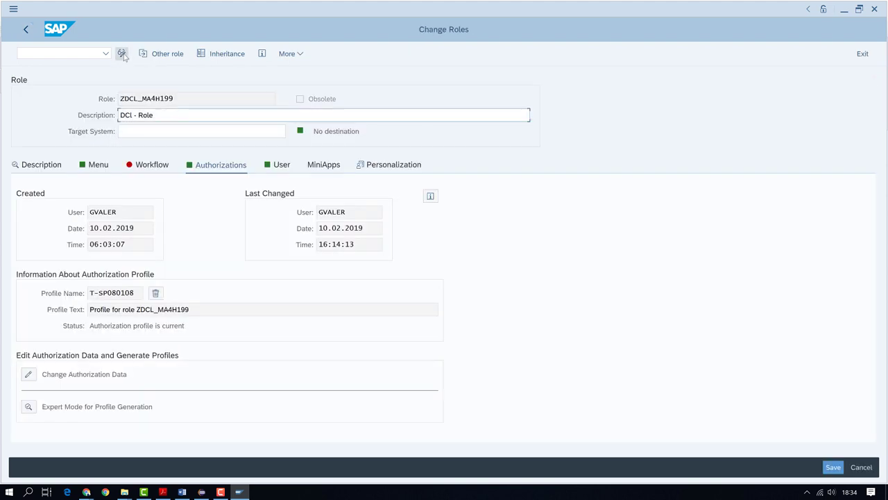
left_click(28, 375)
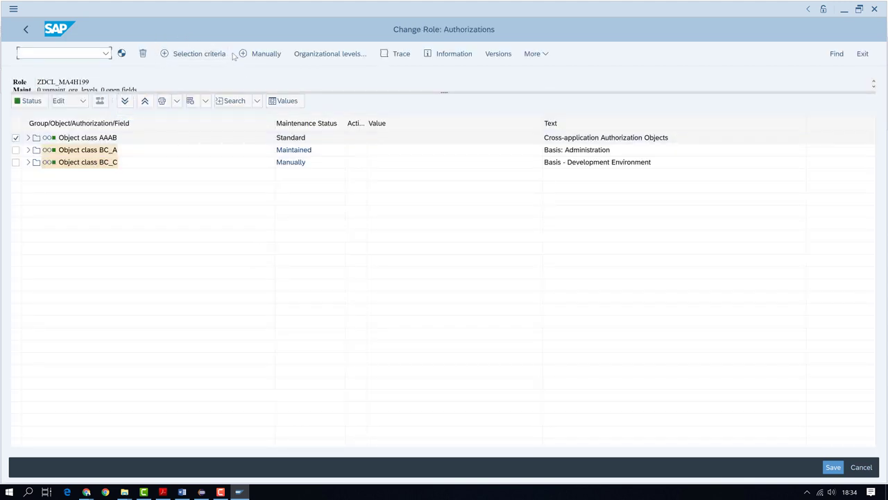
left_click(251, 57)
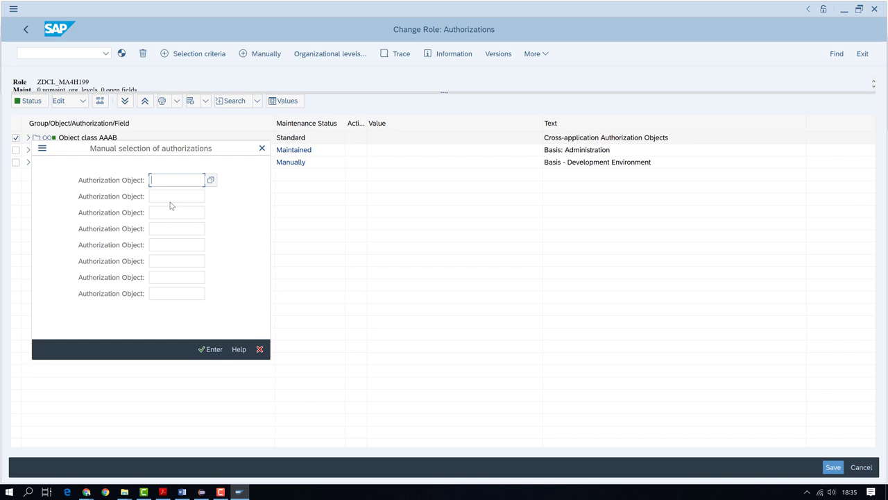
key("alt+Tab")
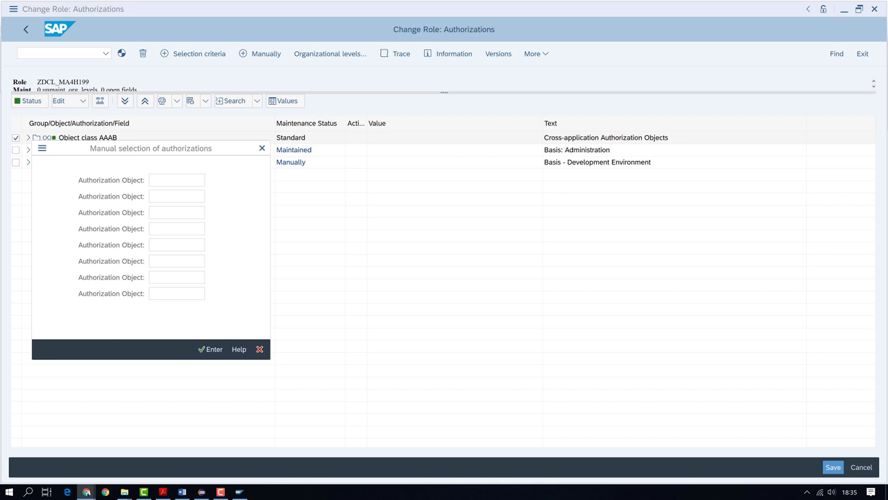
key("alt+Tab")
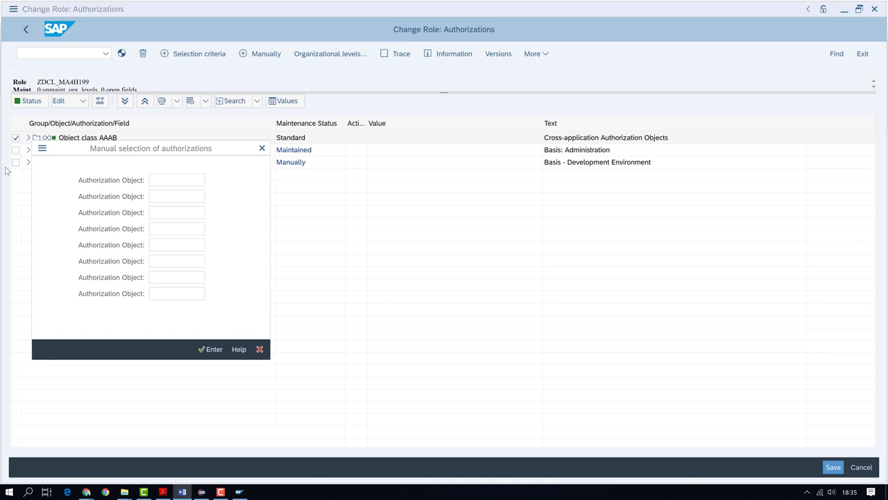
left_click(171, 182)
left_click(171, 186)
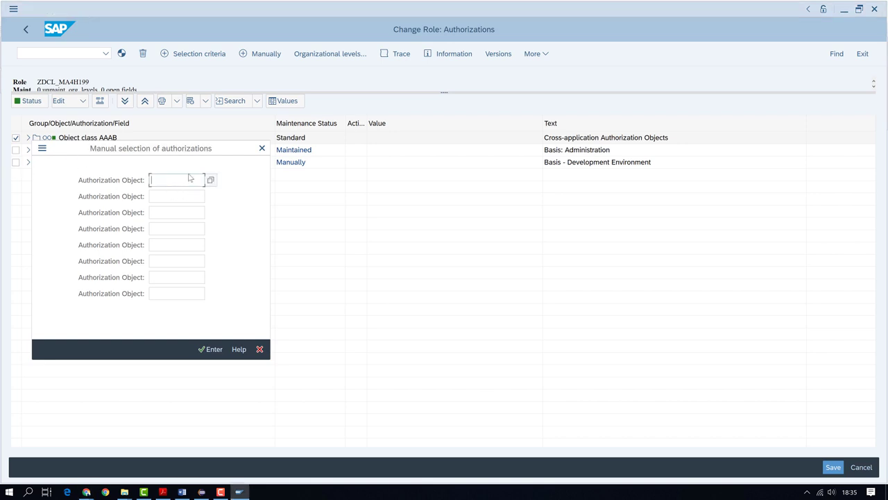
key("Return")
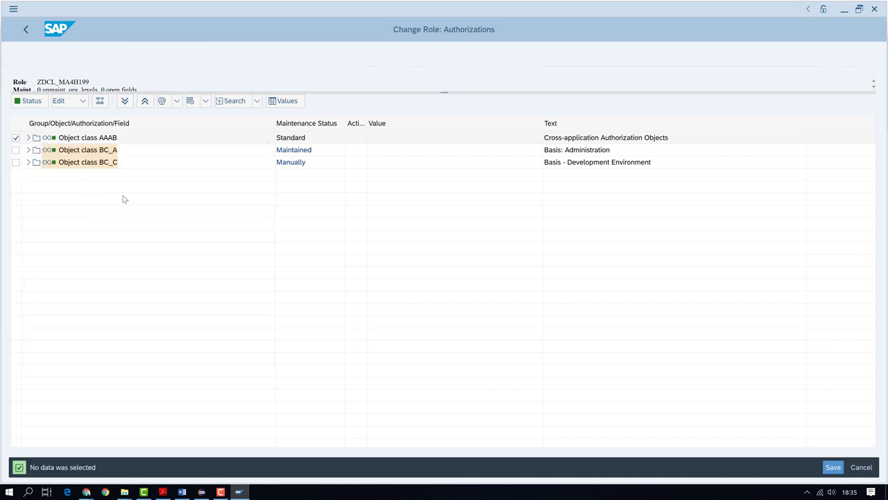
Expand BC_C > S_CARRID and set the CARRID field value back to AA
left_click(28, 162)
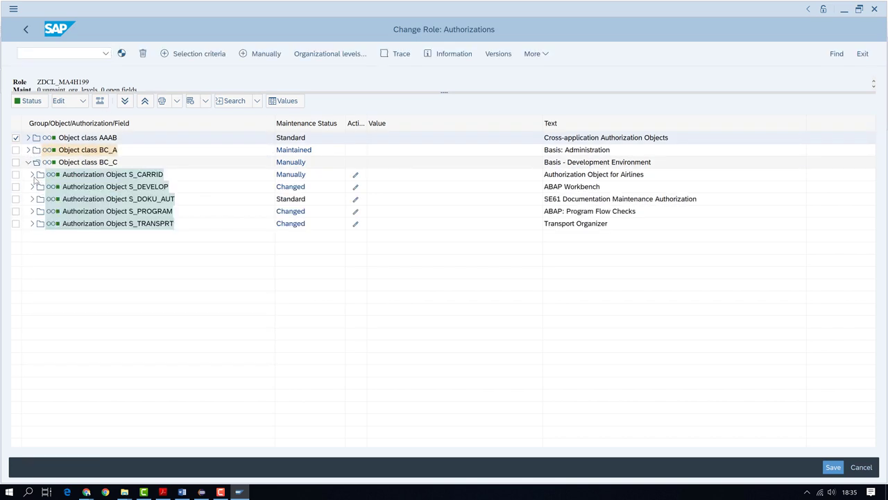
left_click(32, 174)
left_click(36, 187)
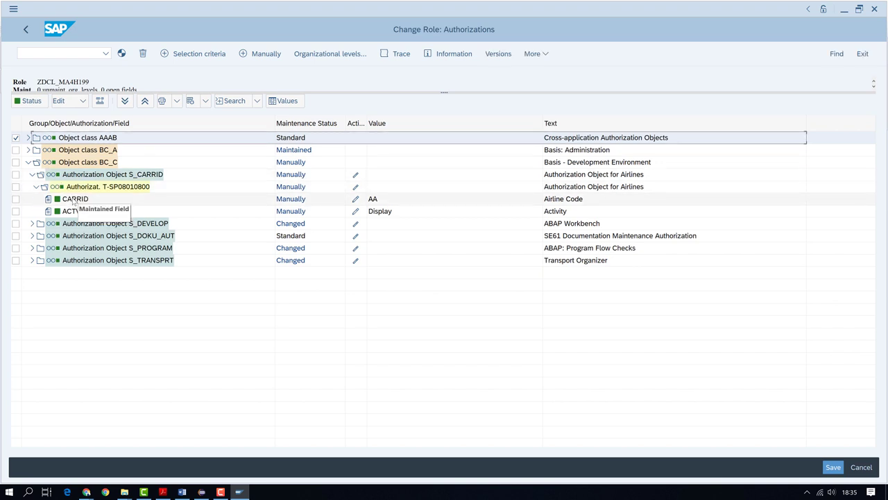
left_click(73, 200)
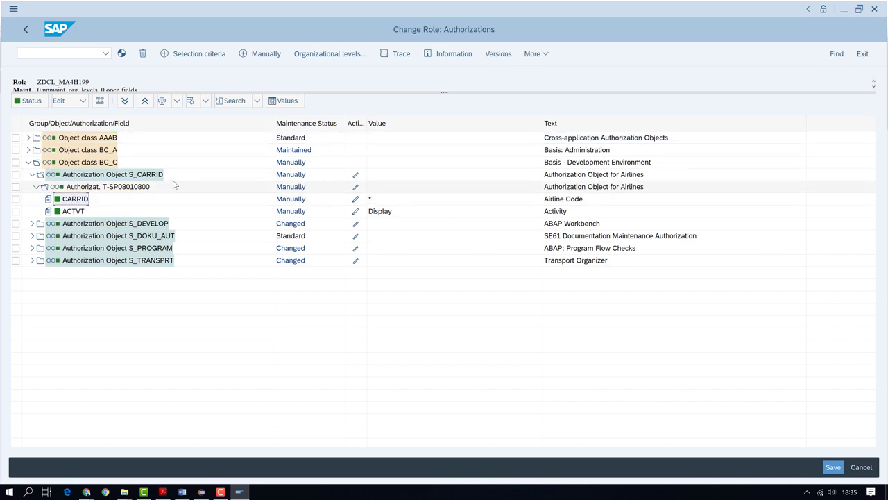
left_click(355, 199)
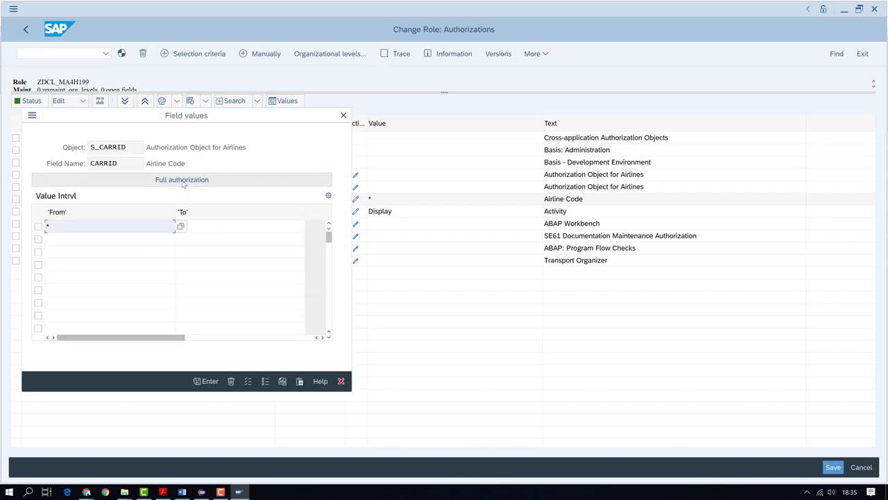
left_click(182, 182)
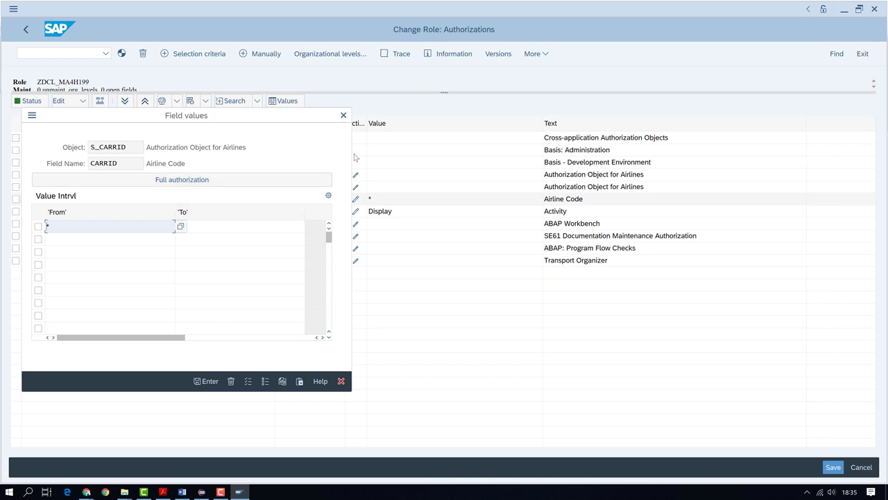
key("Return")
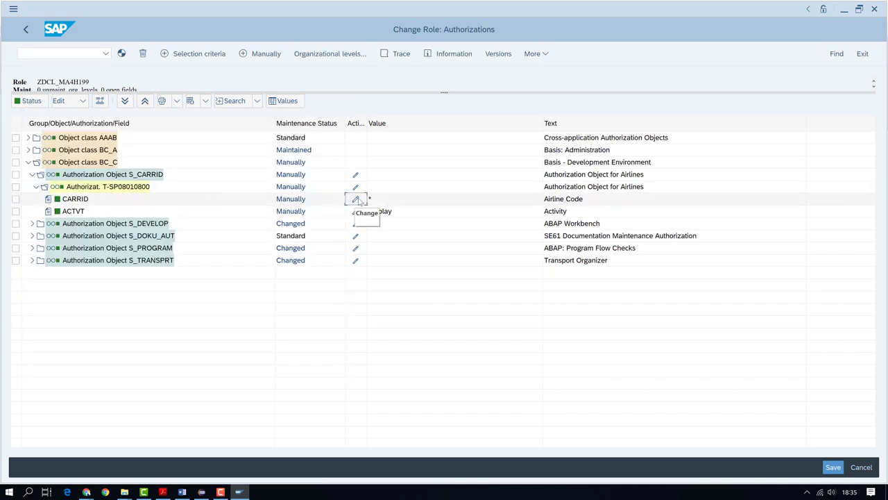
left_click(356, 199)
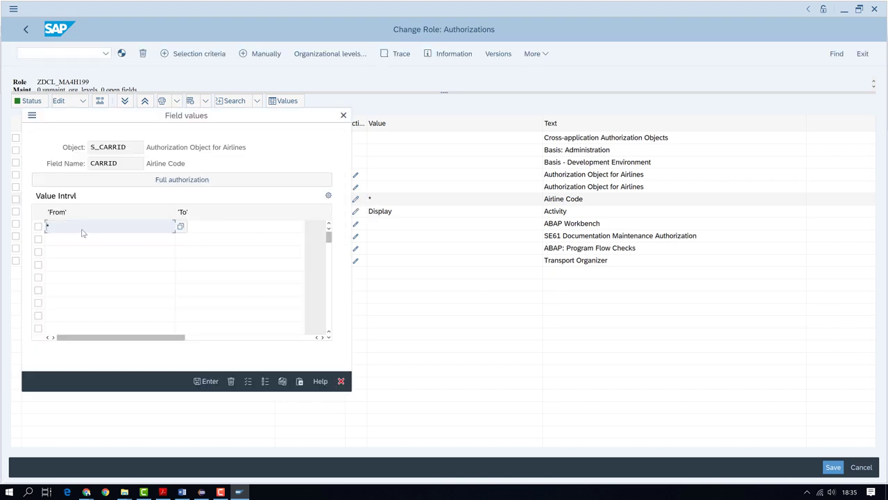
left_click_drag(82, 233, 20, 235)
type("AA")
left_click(205, 381)
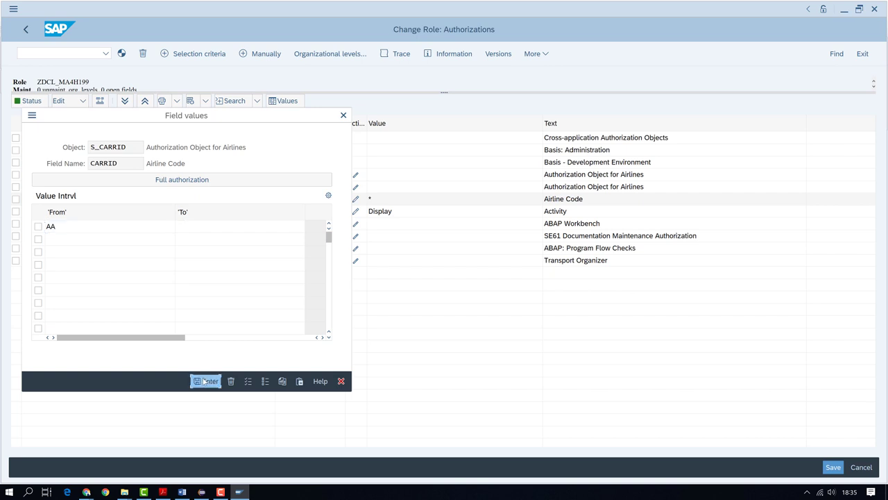
Generate the role's authorization profile
left_click(16, 199)
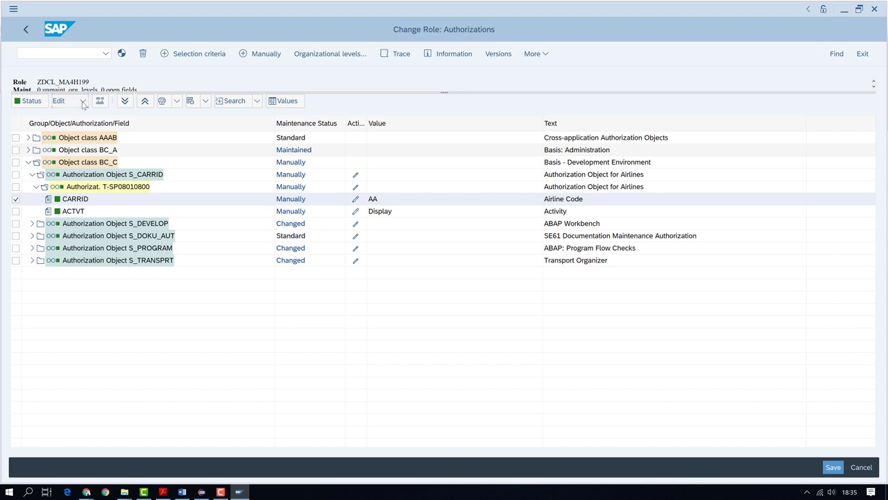
left_click(84, 105)
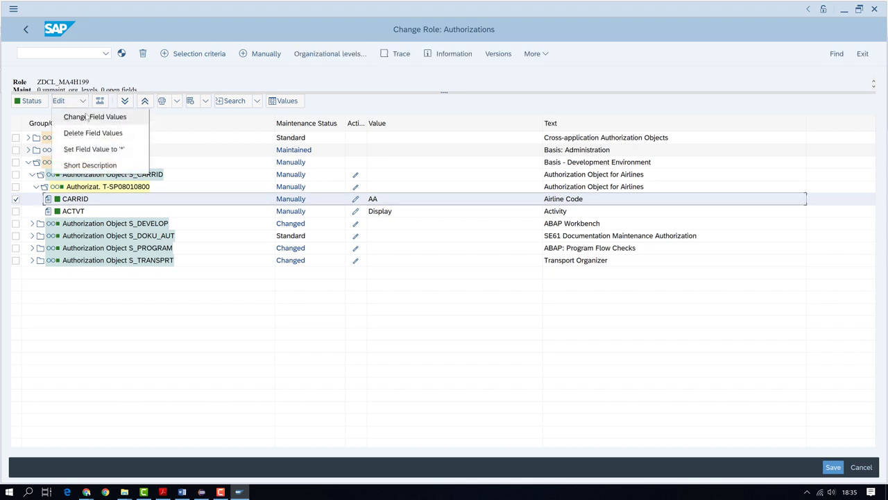
left_click(97, 54)
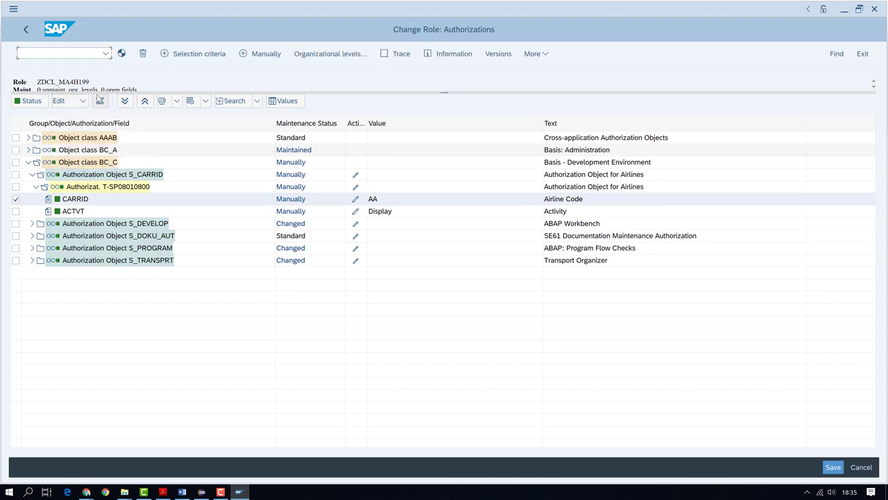
left_click(121, 54)
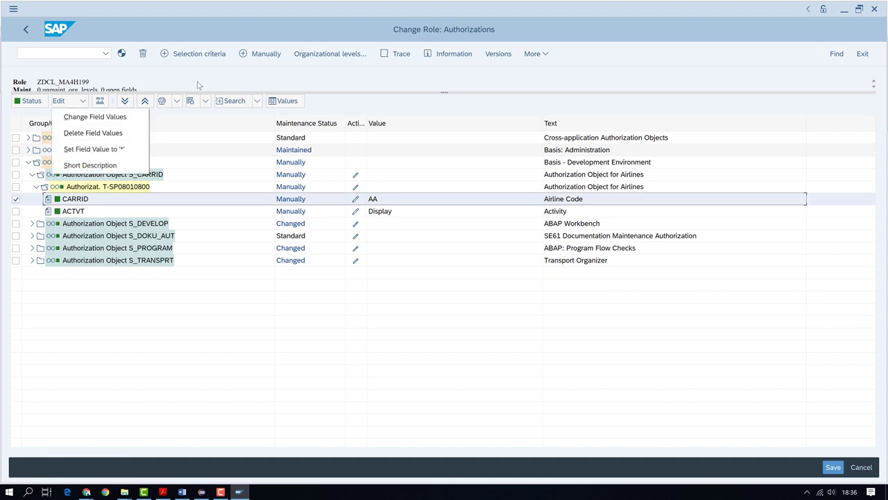
left_click(146, 73)
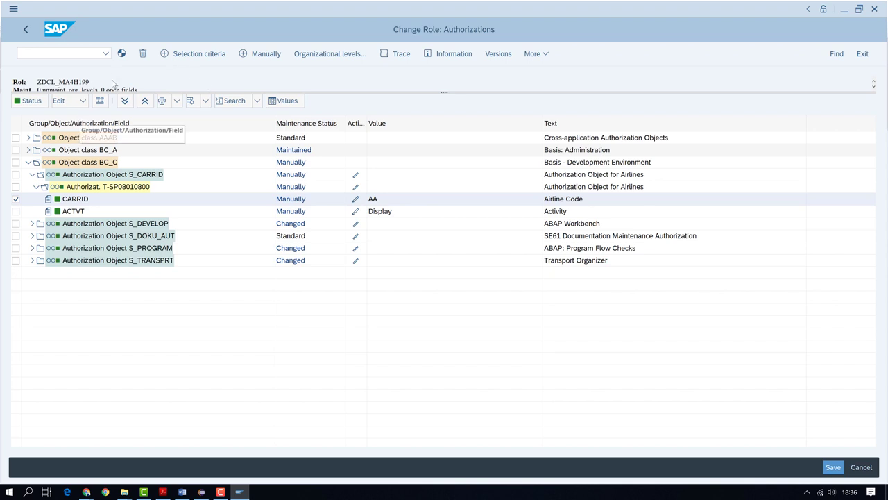
left_click(121, 53)
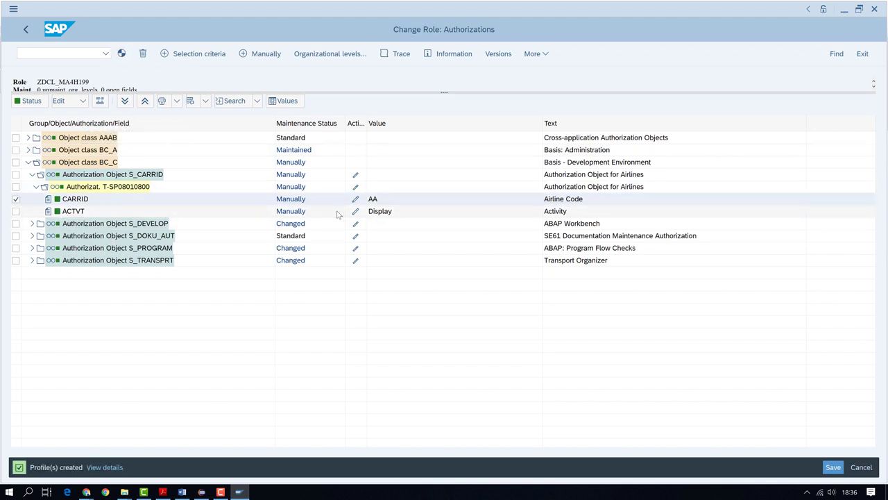
Grant all activities for S_CARRID's ACTVT field
left_click(380, 212)
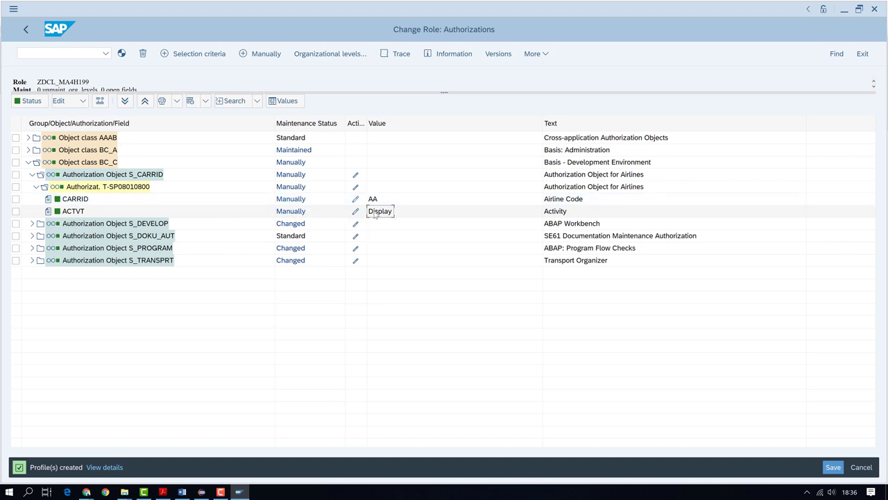
left_click(76, 213)
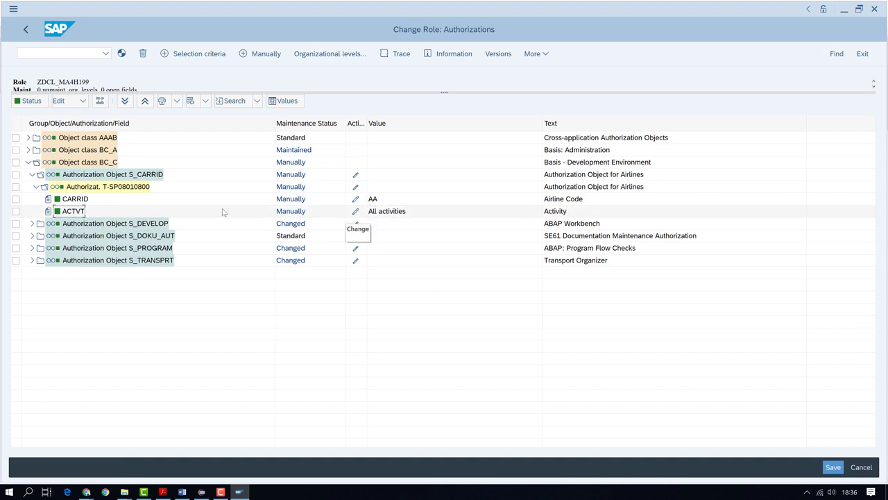
left_click(81, 212)
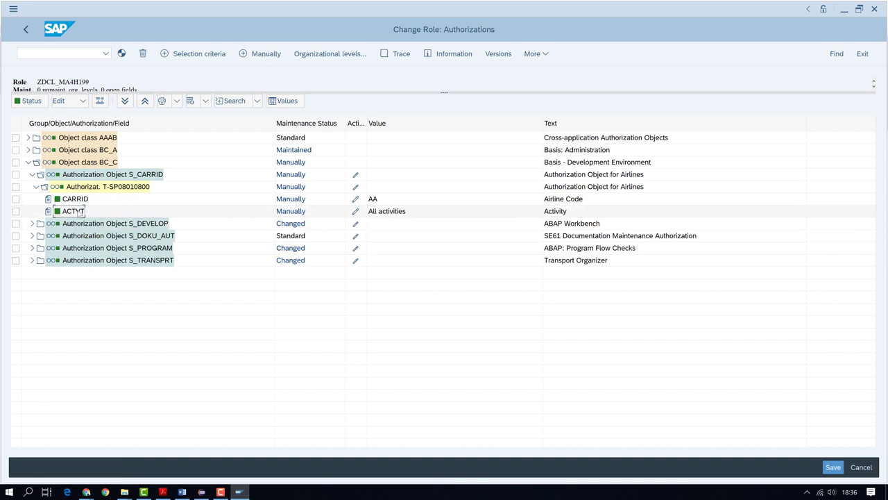
left_click(356, 212)
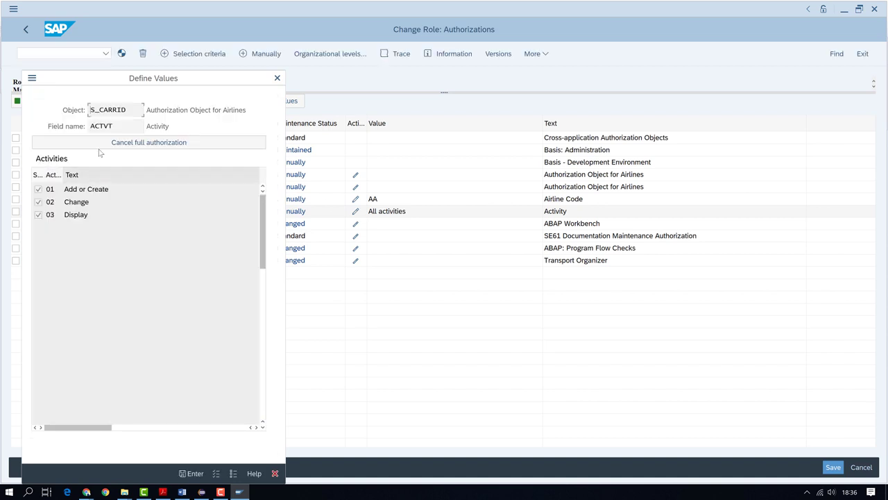
Limit ACTVT to 03 Display only, regenerate profile T-SP080108, and return to the role overview
left_click(129, 144)
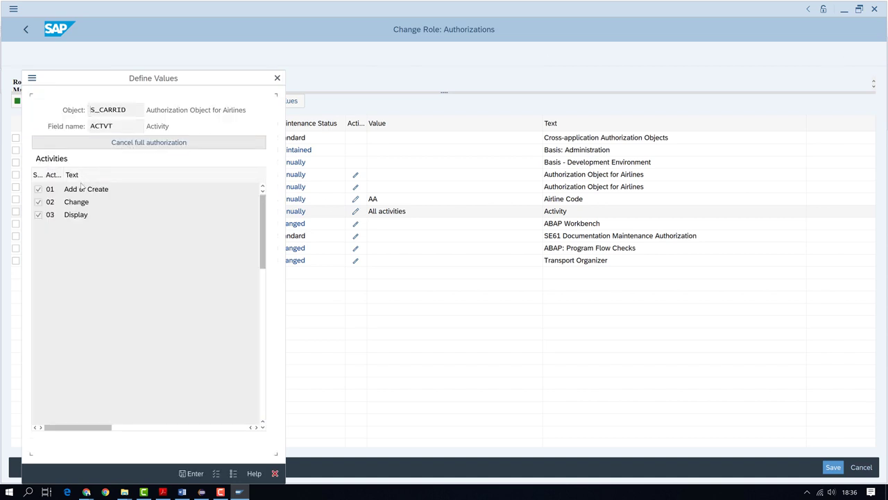
left_click(38, 215)
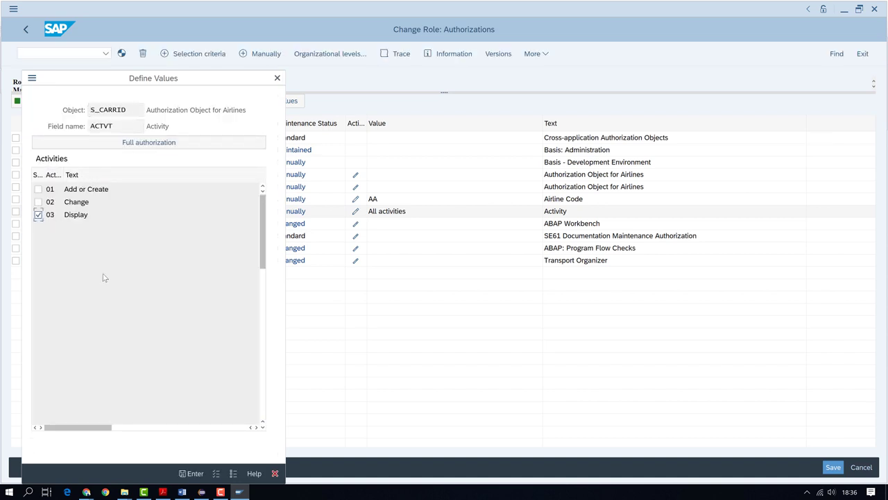
left_click(195, 474)
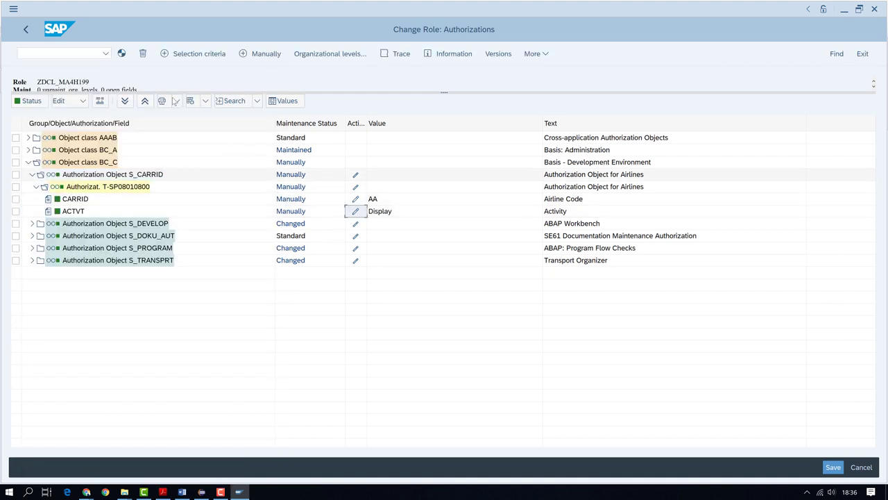
left_click(122, 55)
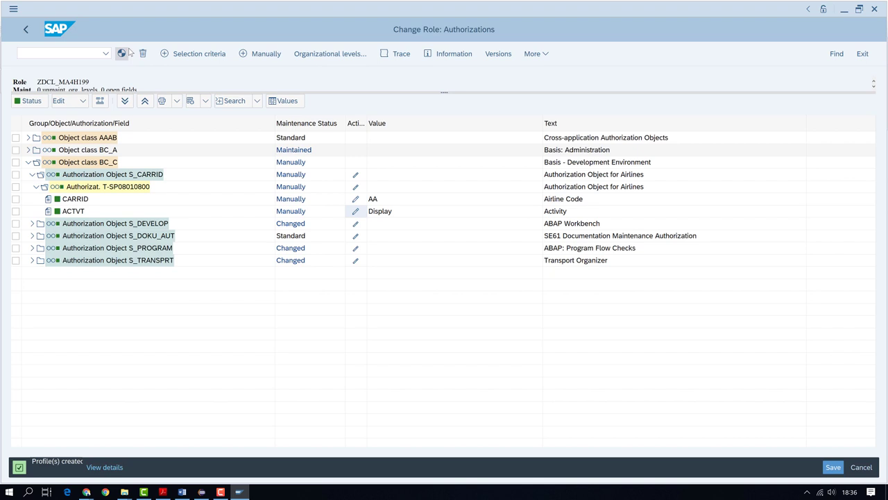
left_click(26, 29)
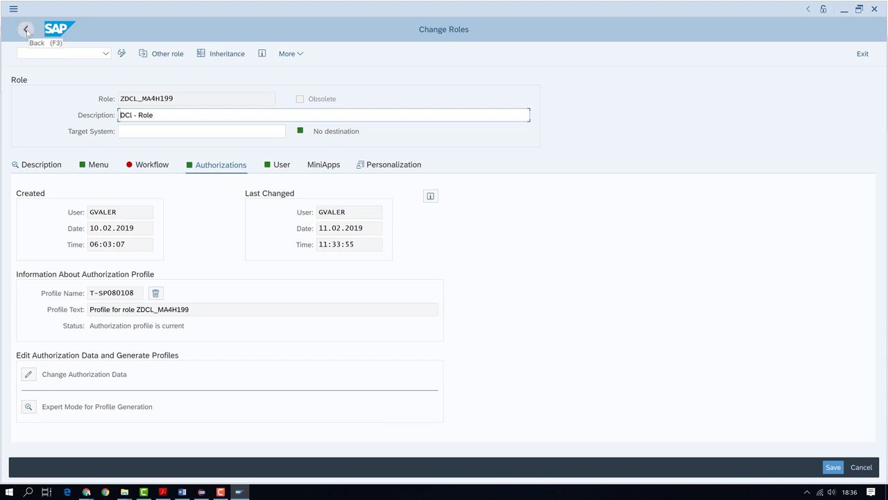
Close the role maintenance window and restore the normal Eclipse layout
left_click(26, 31)
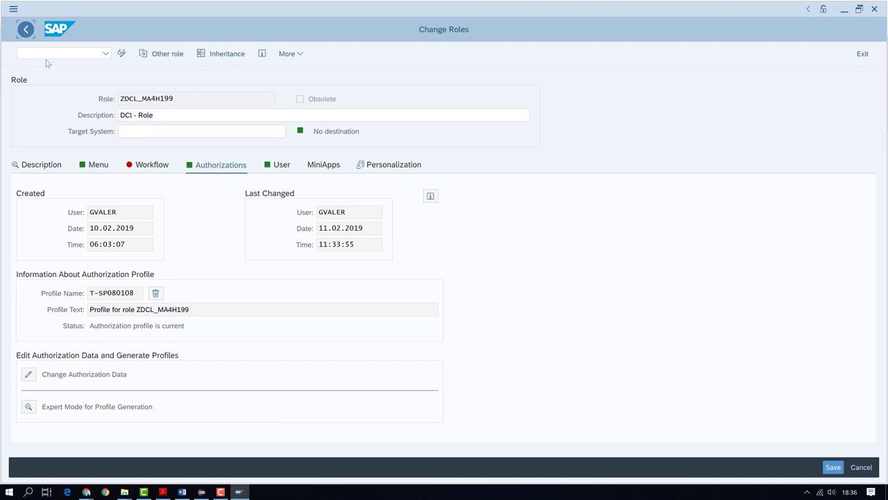
left_click(874, 9)
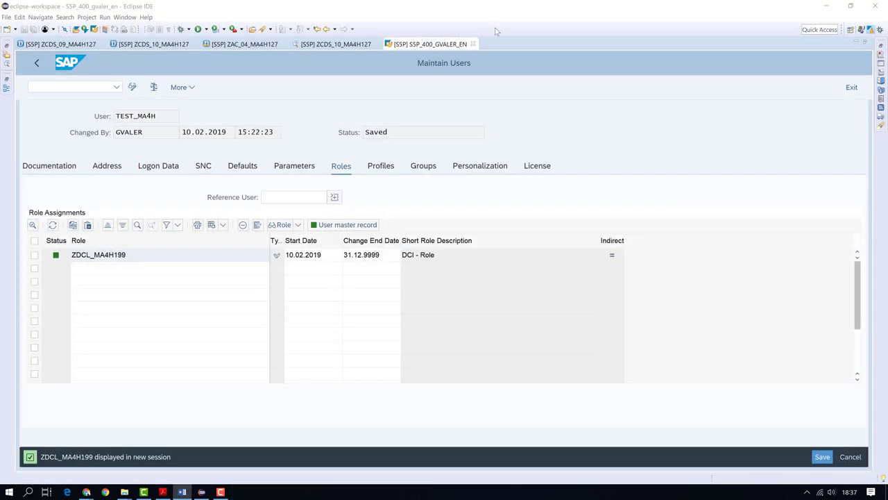
key("ctrl+m")
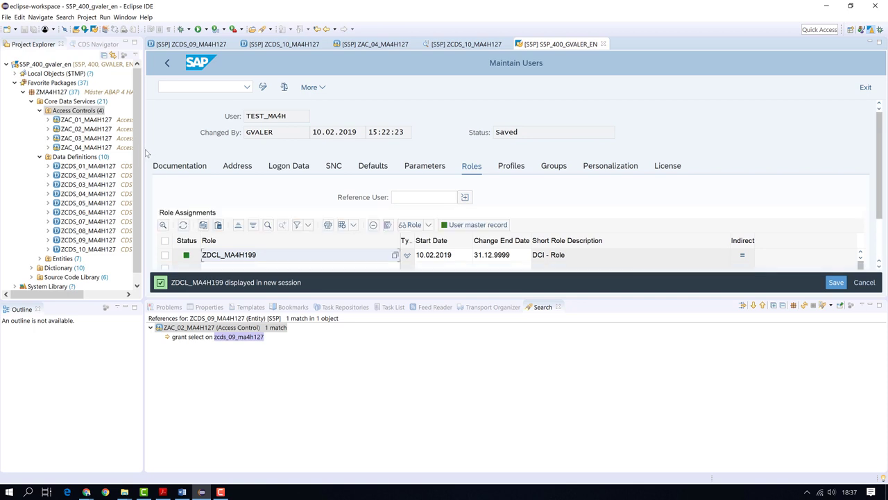
Expand Source Code Library > Programs in Project Explorer to list its six programs
left_click_drag(146, 153, 161, 208)
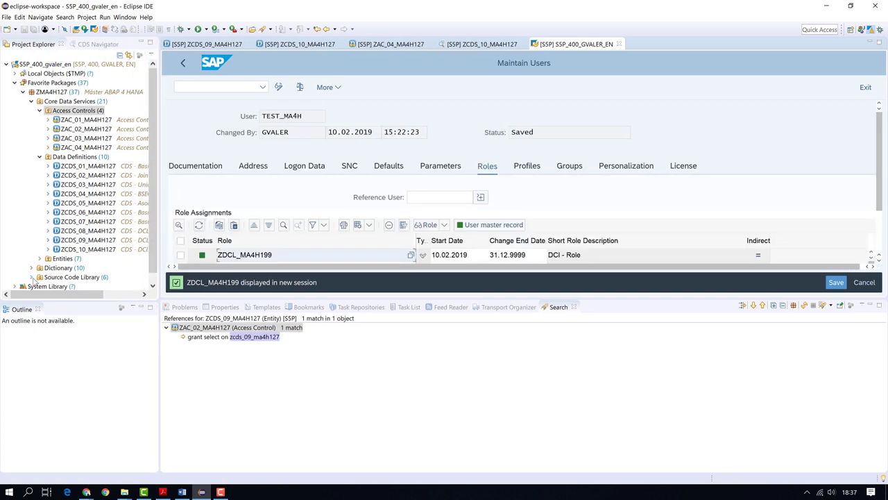
left_click(31, 277)
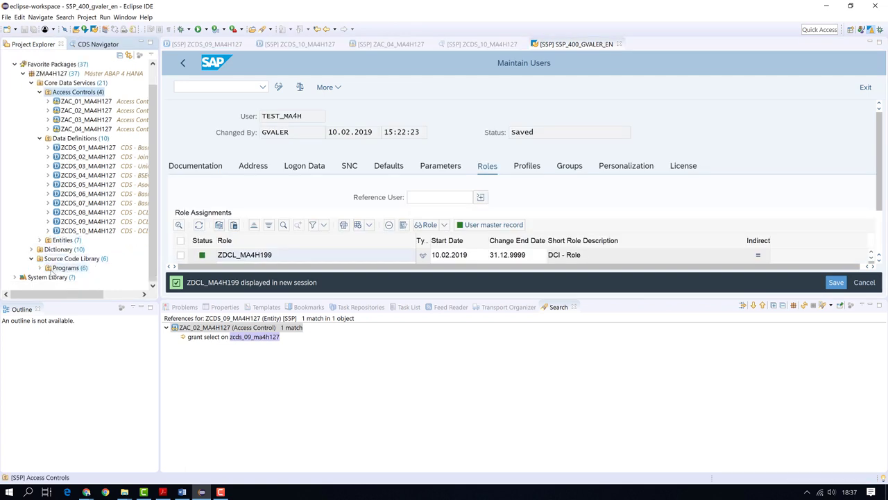
left_click(39, 268)
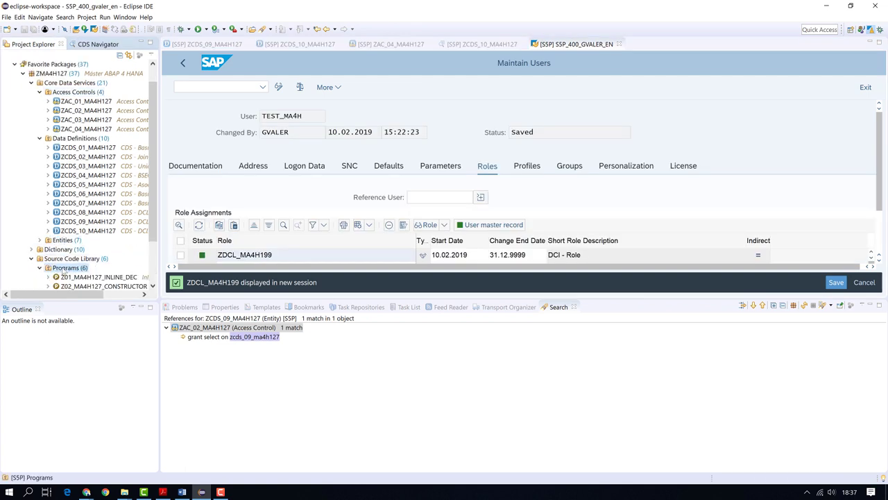
right_click(60, 268)
left_click(118, 247)
scroll(118, 248, "down", 2)
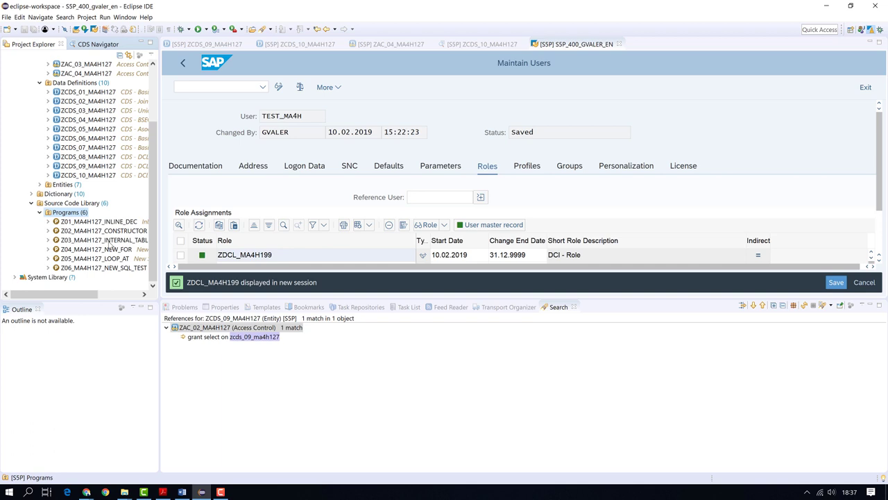
right_click(64, 211)
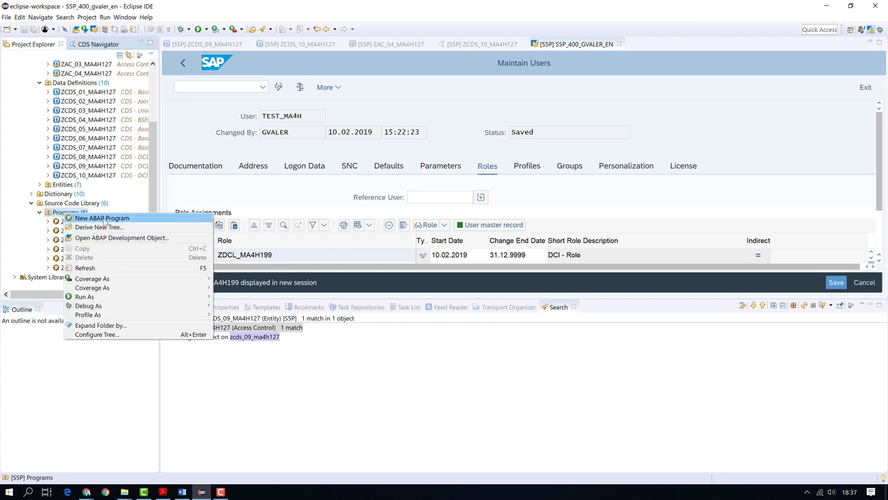
Create report Z07_MA4H127_ACCESS_CONTROL described as 'Test DCL - PFCG' on a transport request
left_click(233, 225)
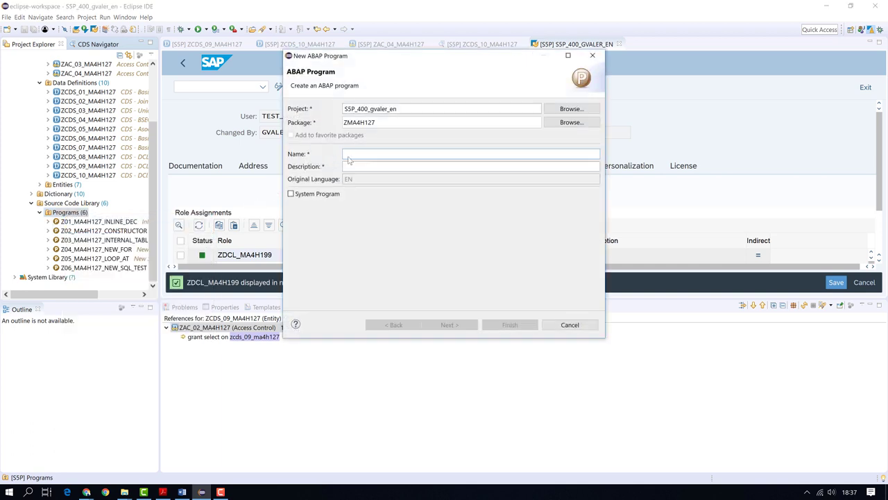
type("z07_ma4h127_access_")
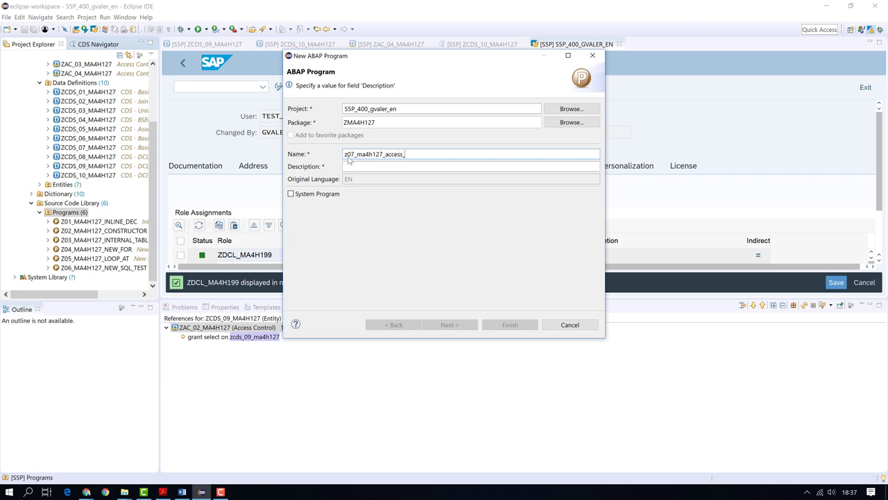
type("l")
key("Tab")
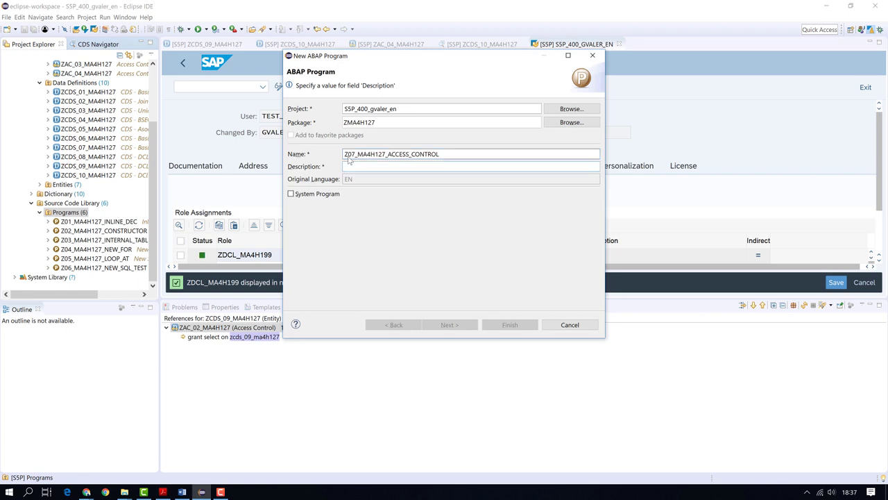
type("Test")
key("Return")
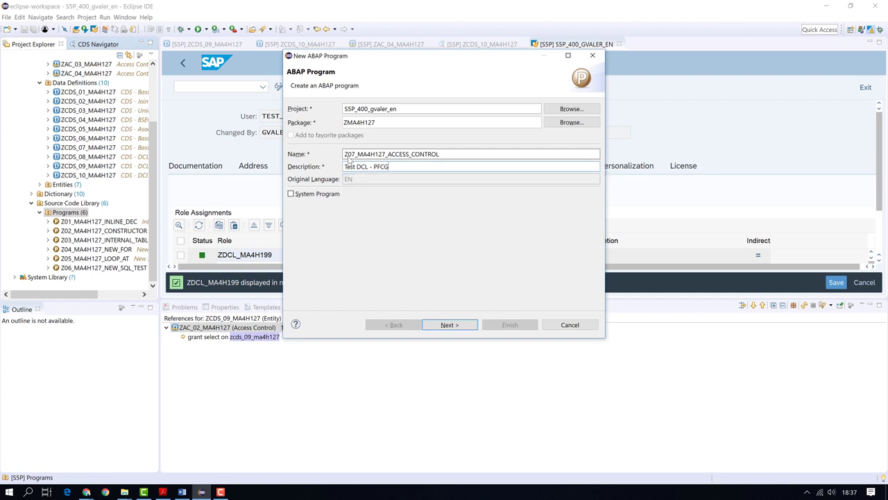
left_click(464, 326)
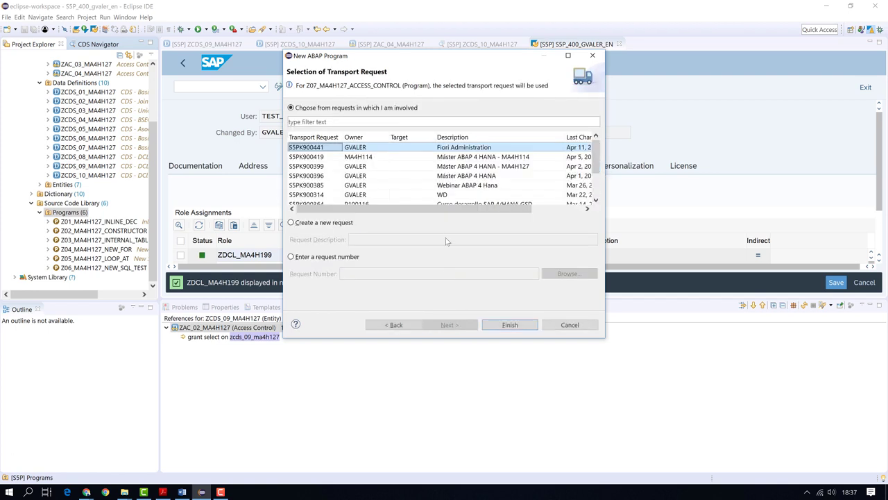
left_click(512, 326)
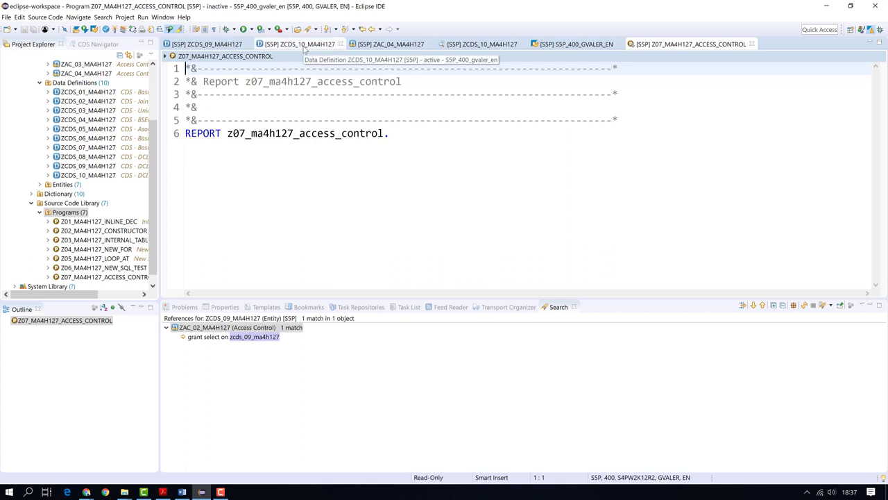
Review the ZCDS_10_MA4H127 view and ZAC_04_MA4H127 access control, copying the view name
left_click(304, 47)
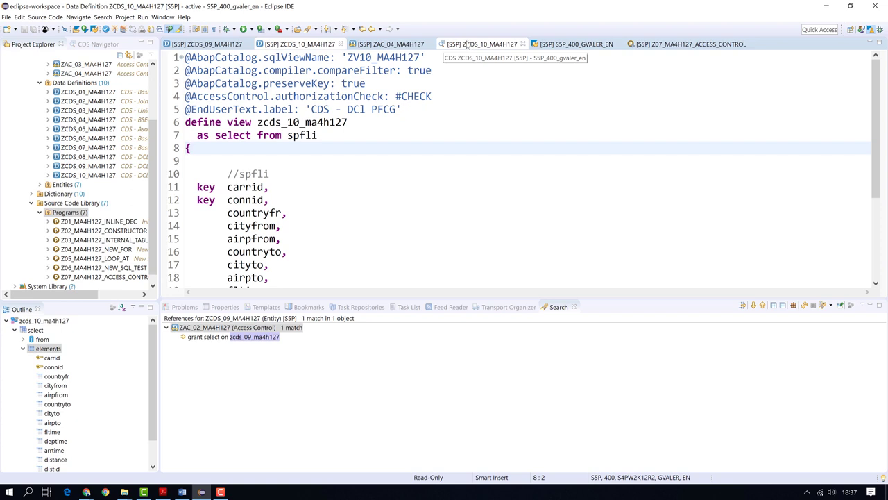
left_click(390, 44)
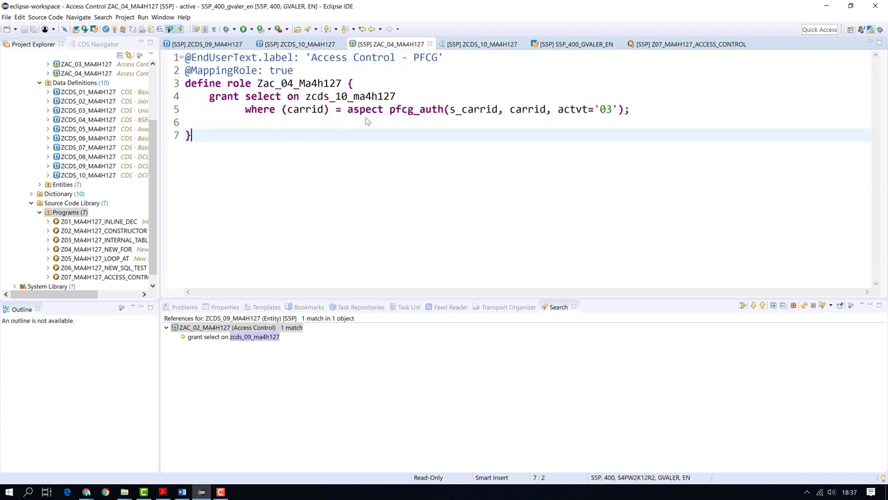
double_click(342, 100)
key("ctrl+c")
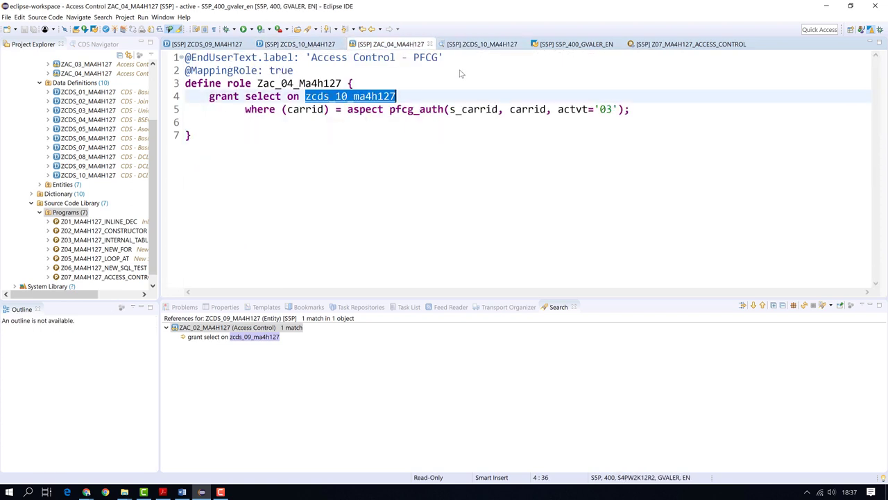
left_click(682, 44)
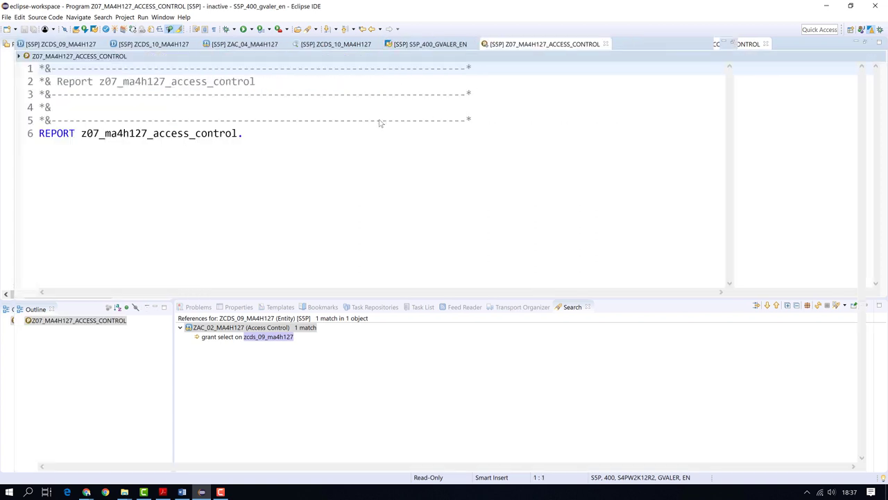
In the enlarged Z07 report, start a SELECT * FROM zcds_10_ma4h127 statement
key("ctrl+m")
key("Return")
key("Return")
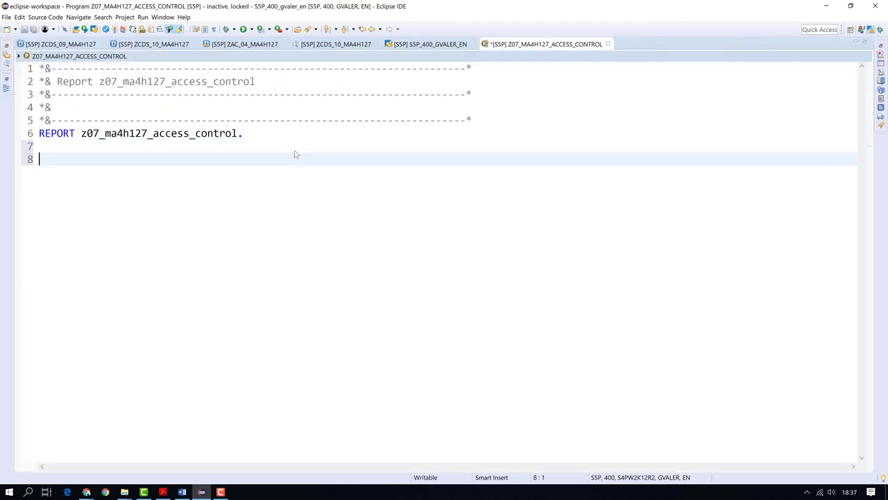
type("se")
key("Return")
key("BackSpace")
key("BackSpace")
key("BackSpace")
key("BackSpace")
type("e")
key("BackSpace")
type("l")
key("Return")
type("* from")
key("ctrl+v")
key("Return")
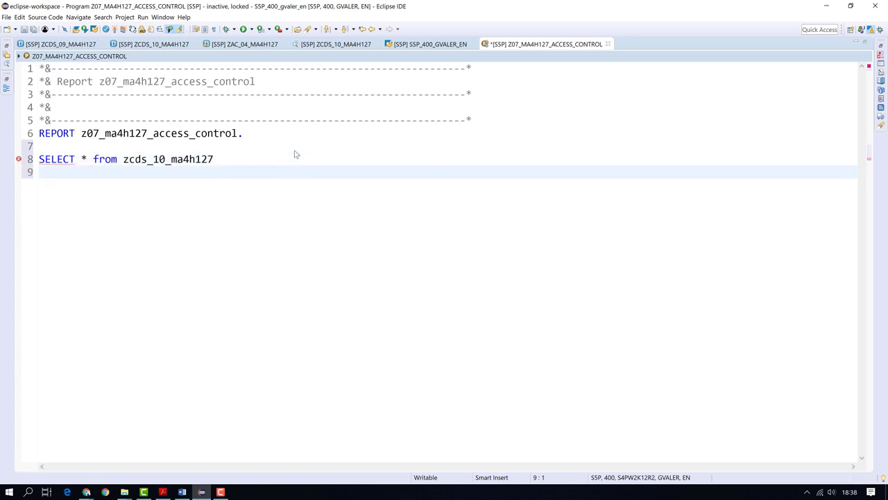
type("in")
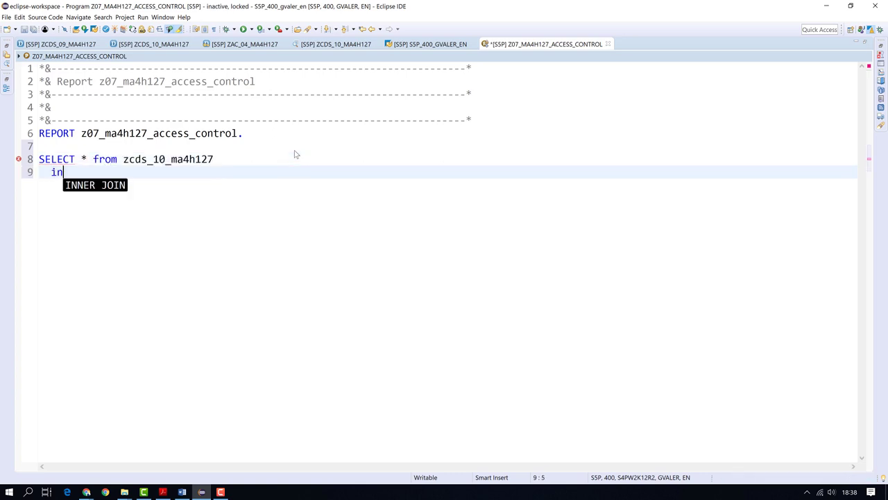
type("to t")
key("Return")
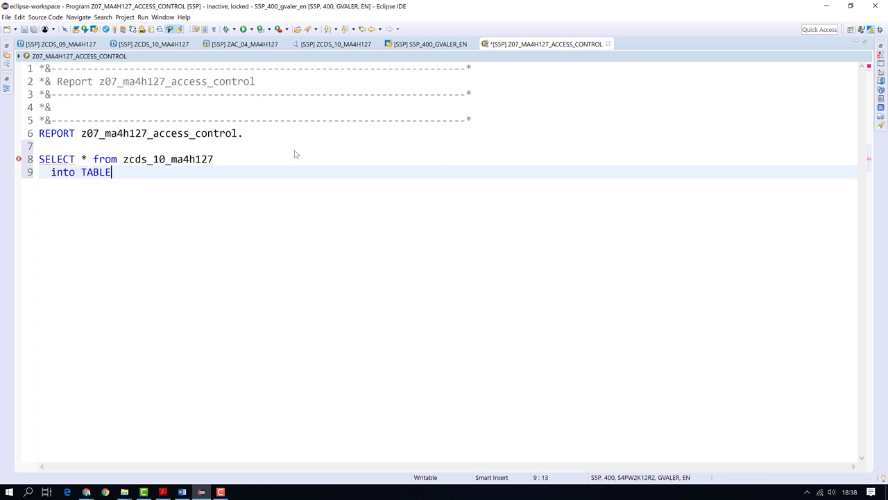
type("@d")
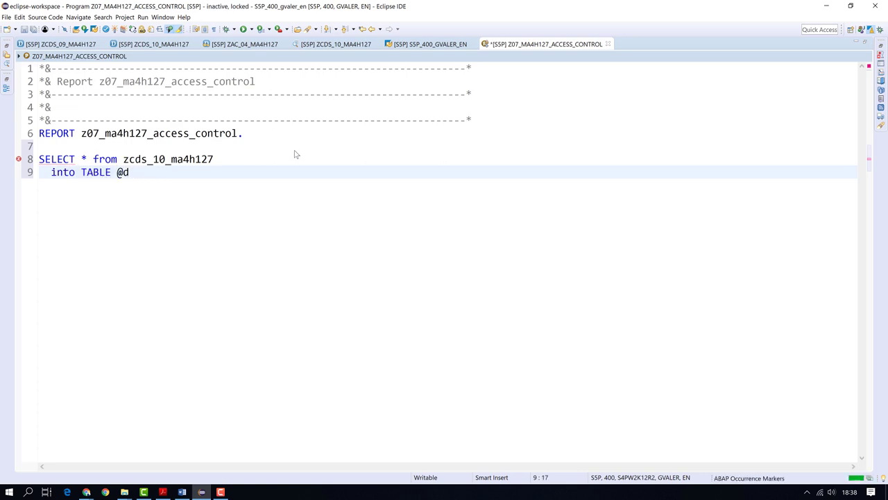
key("BackSpace")
type("ata(gt_results)")
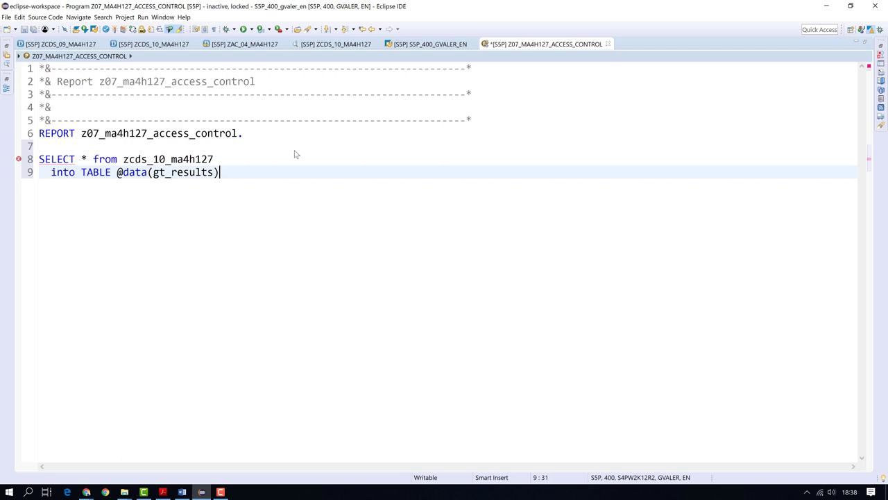
type(".")
key("Return")
key("Return")
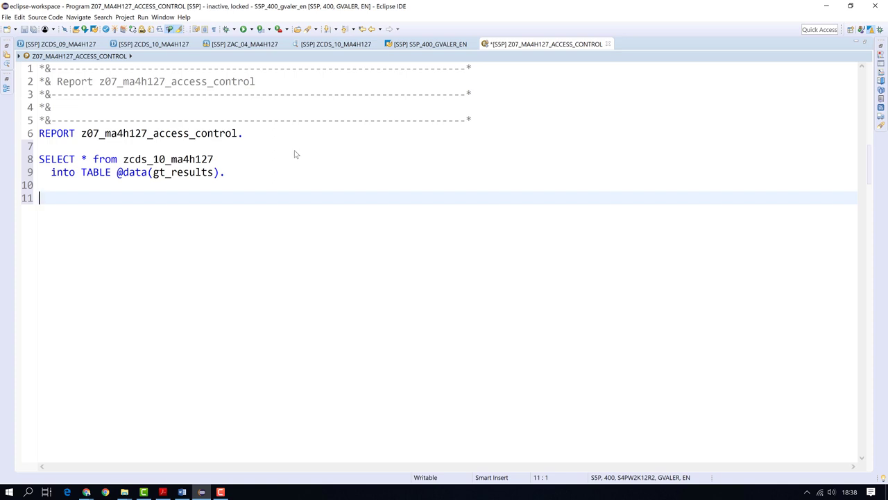
Add IF sy-subrc EQ 0 with cl_demo_output=>display( gt_results ) and ENDIF
type("if")
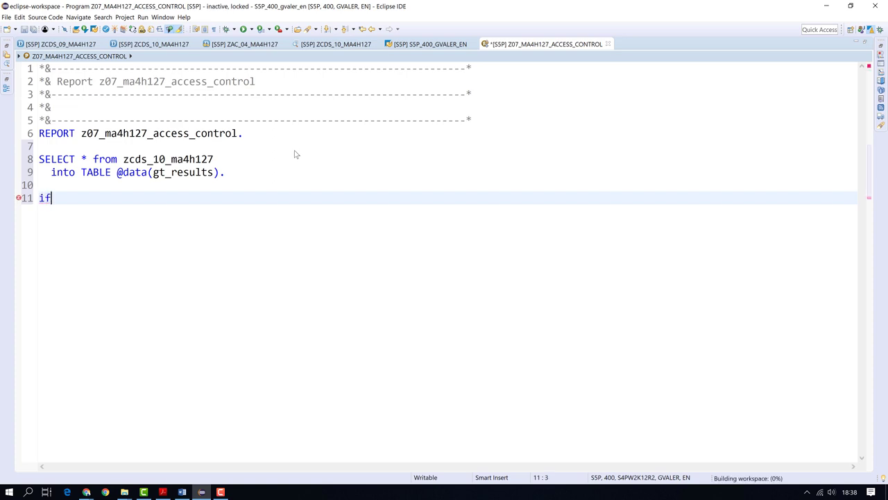
type(" sy-")
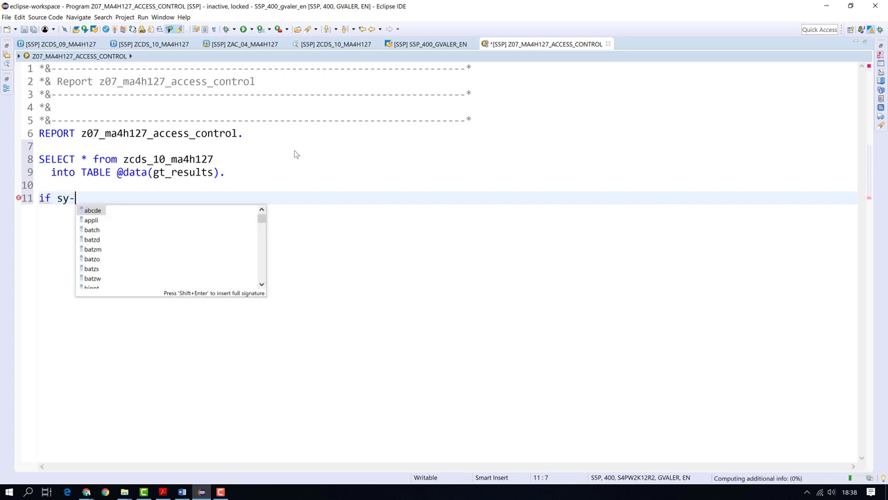
type("su")
key("Down")
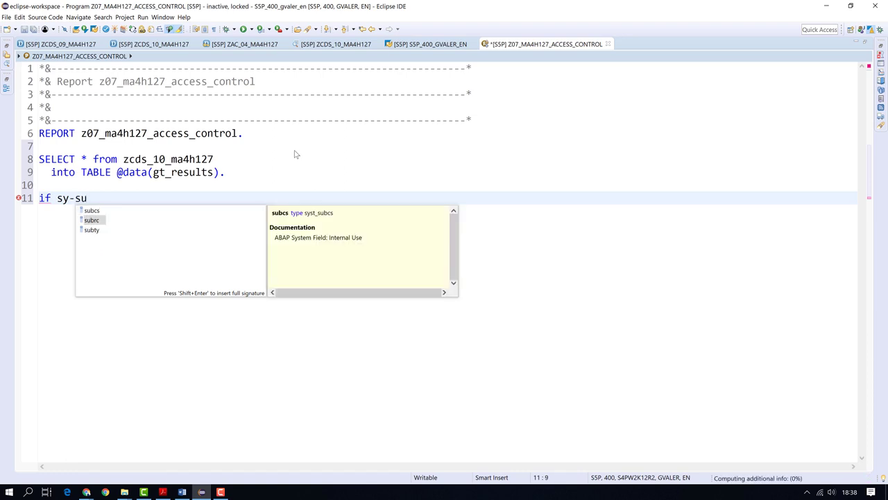
key("Return")
type("eq 0.")
key("Return")
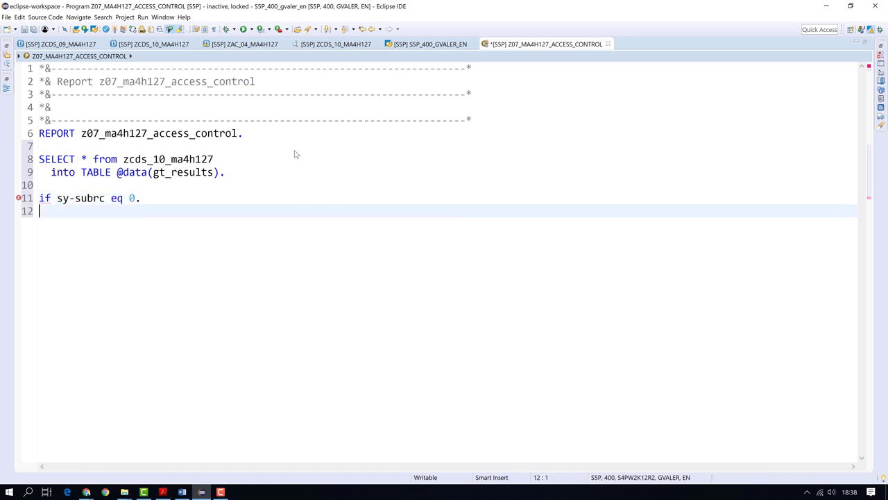
type("cl_demo_ou")
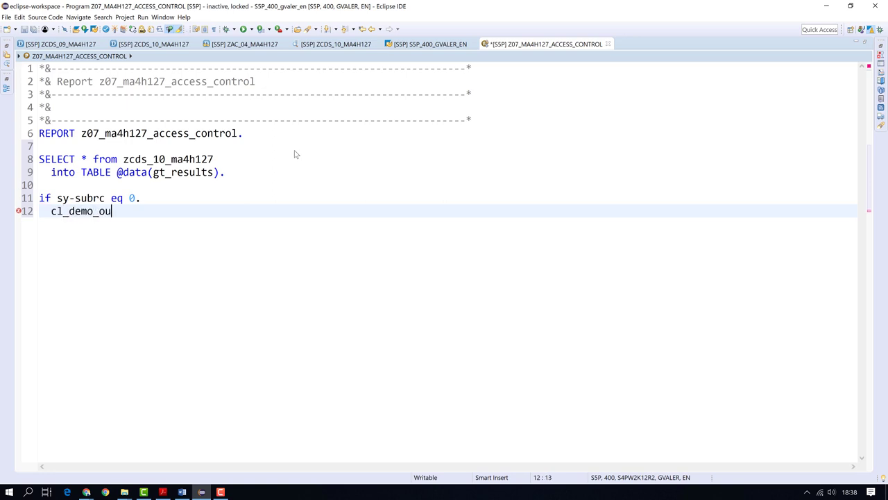
type("tput=>di")
key("Return")
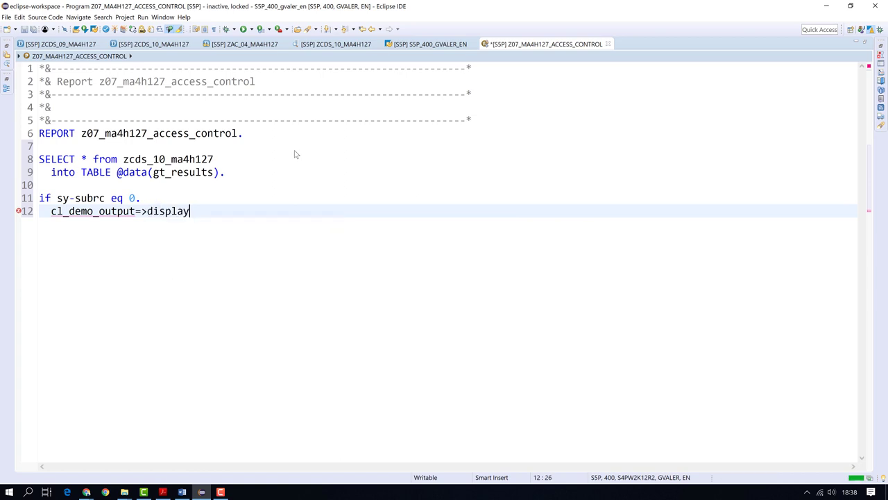
type("( ")
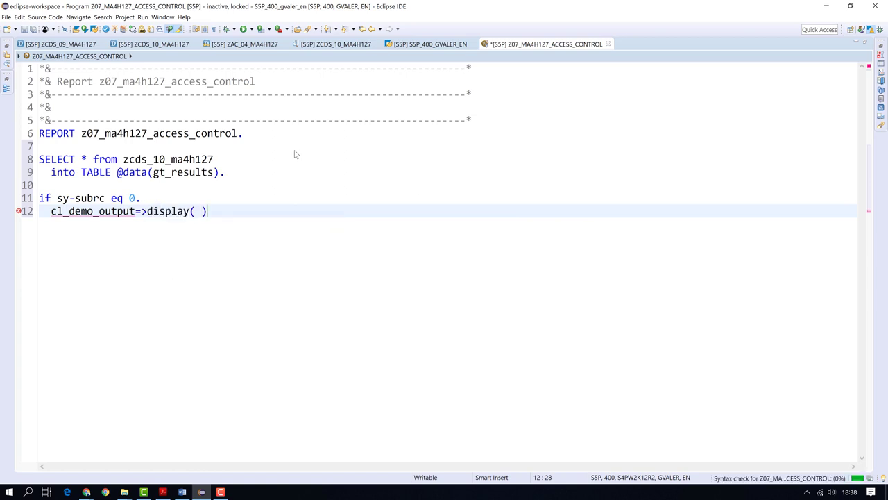
type("gt")
key("ctrl+space")
key("Return")
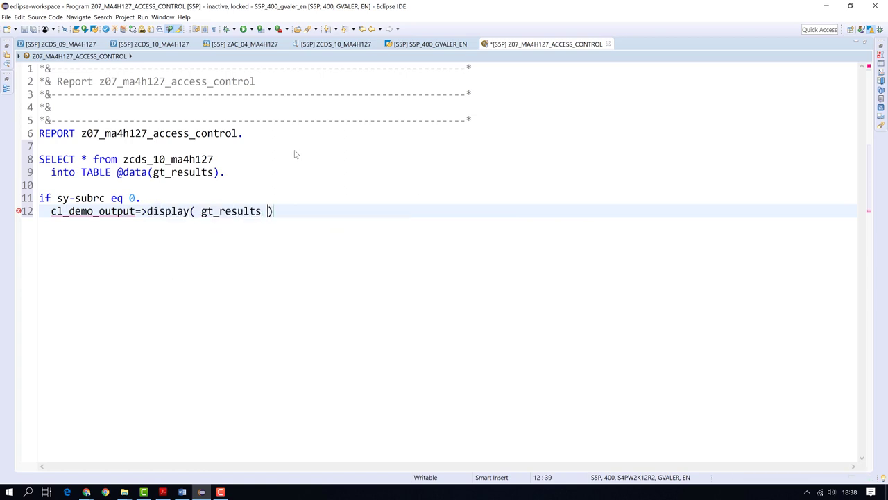
key("Return")
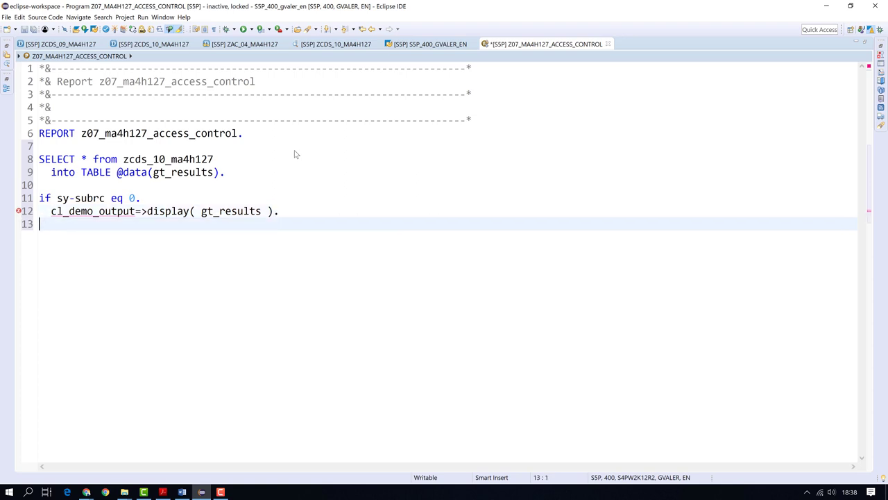
type("end")
key("Tab")
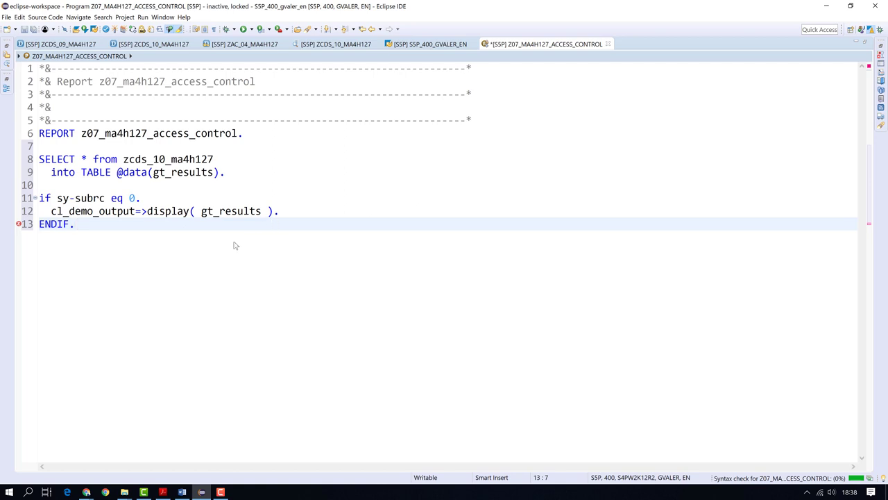
Format the code with upper-case keywords and activate the Z07 report
key("shift+F1")
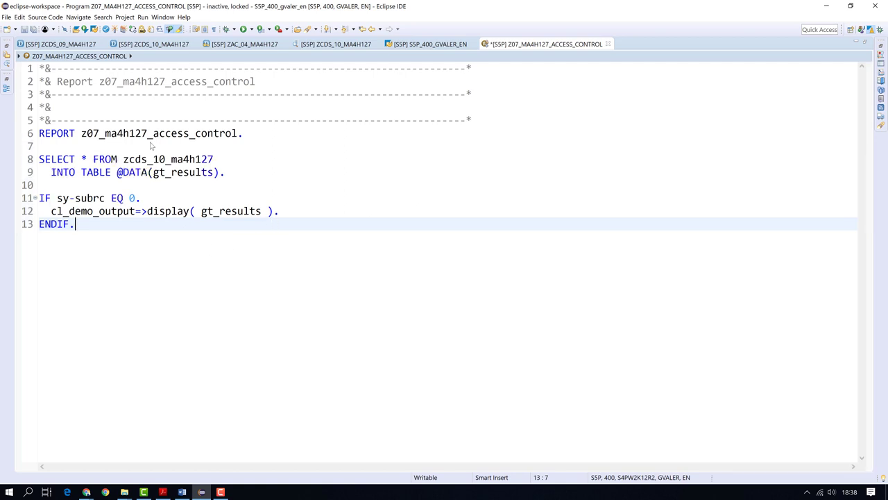
left_click(115, 29)
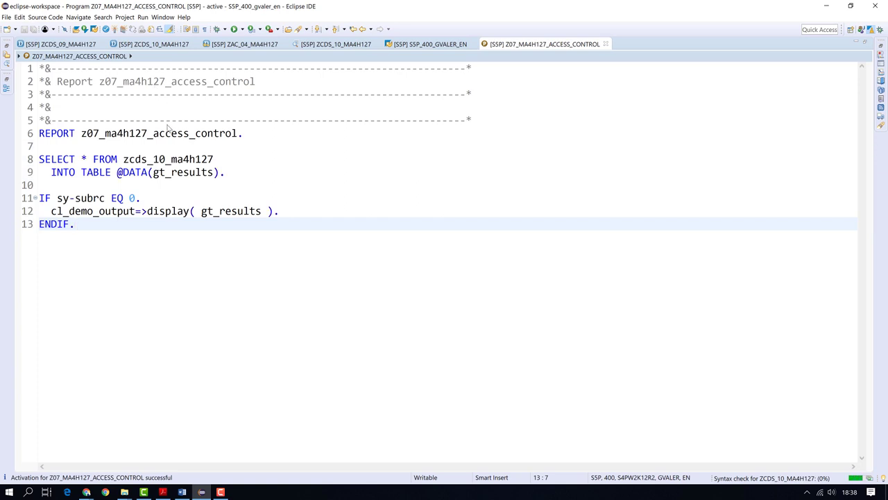
left_click(229, 187)
Run the report to see its flight output, then close the output and extra SAP GUI session
key("F8")
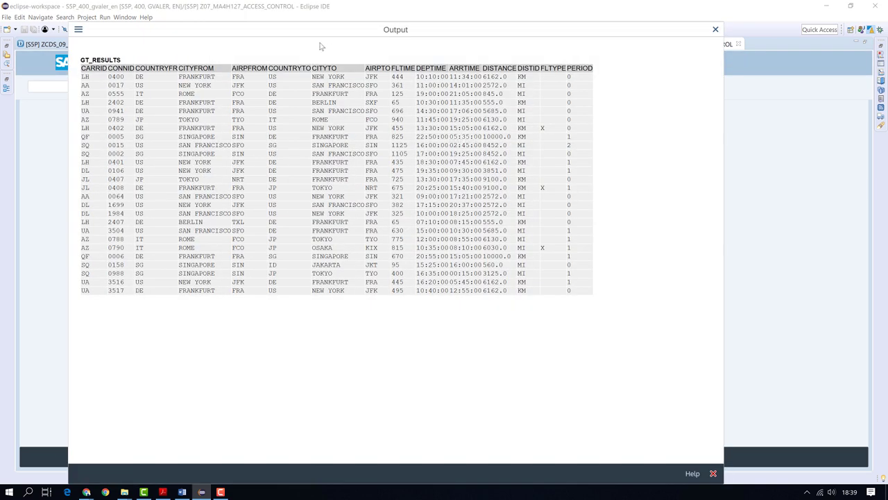
left_click(715, 30)
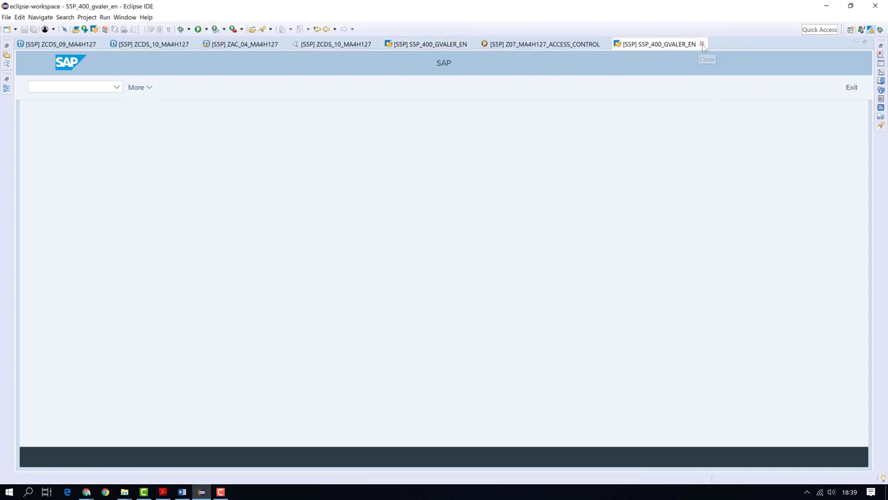
left_click(702, 44)
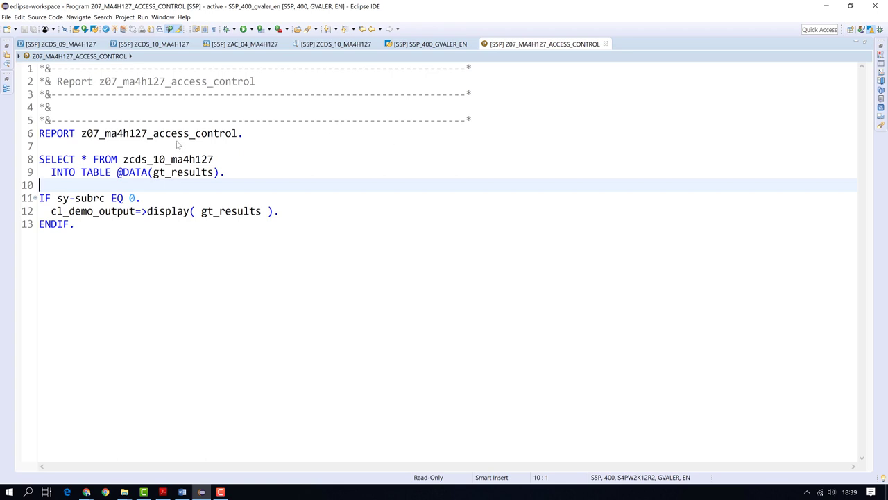
Copy the report name and launch SAP Logon from Windows search
double_click(176, 134)
key("ctrl+c")
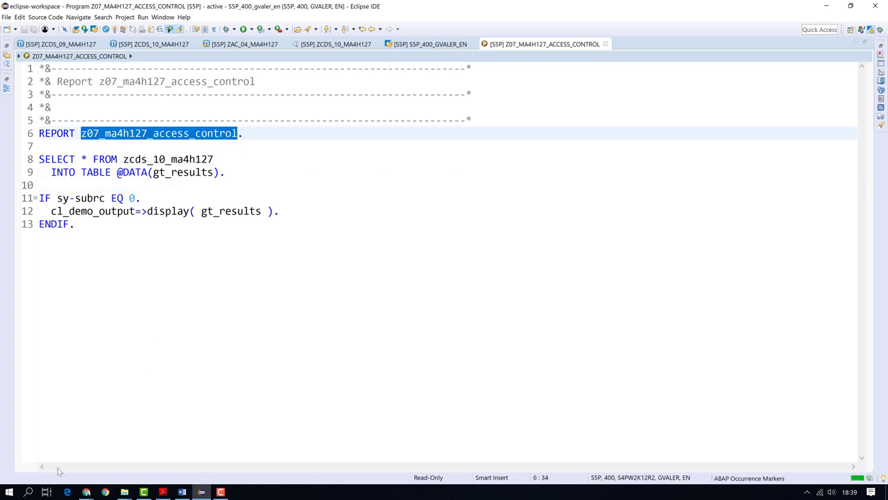
left_click(29, 491)
type("sap")
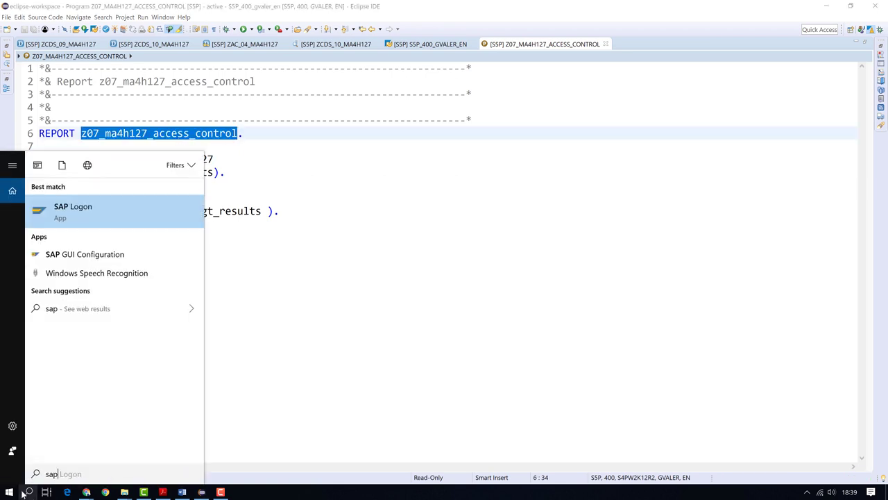
key("Return")
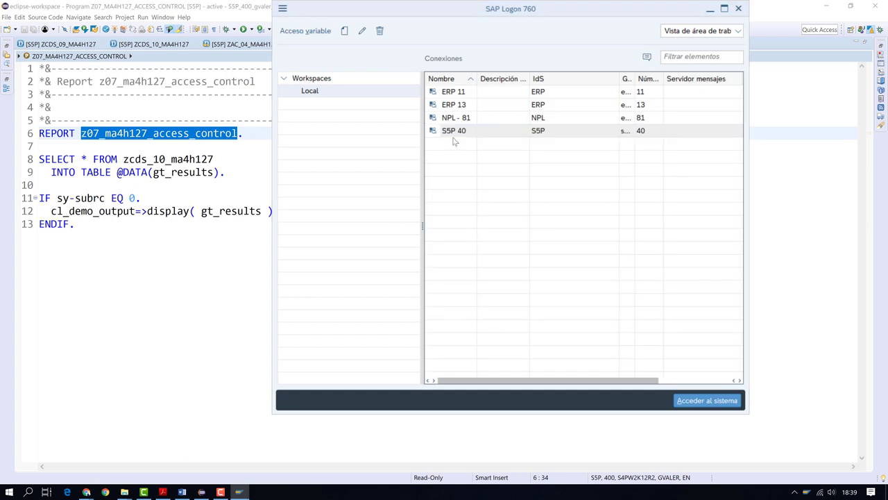
Open the S5P 40 connection, pick the test user from the history, and log on
double_click(452, 136)
left_click(441, 9)
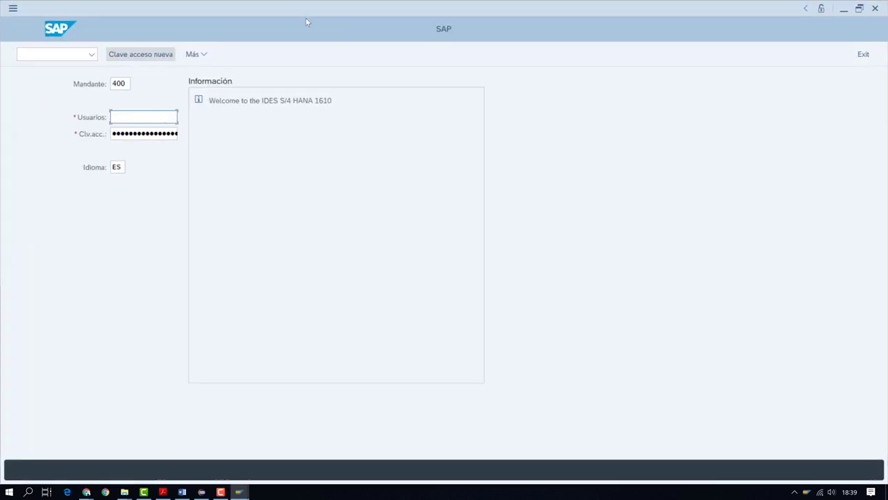
left_click(134, 121)
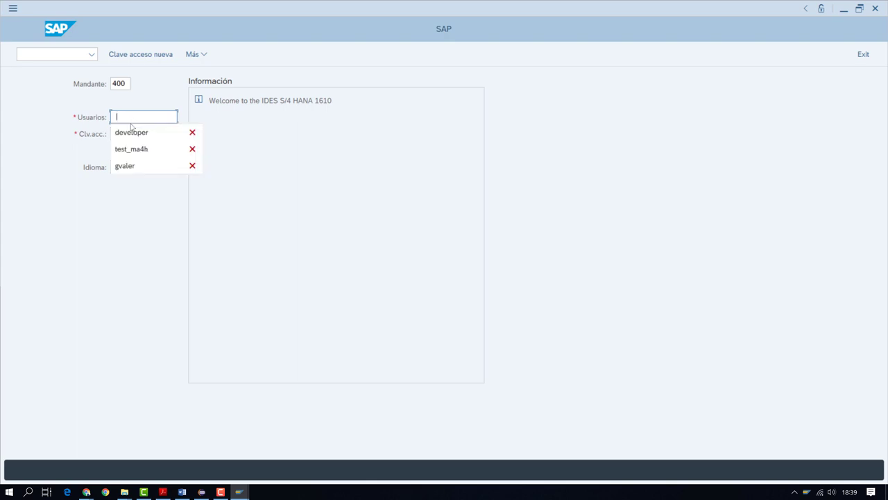
left_click(187, 165)
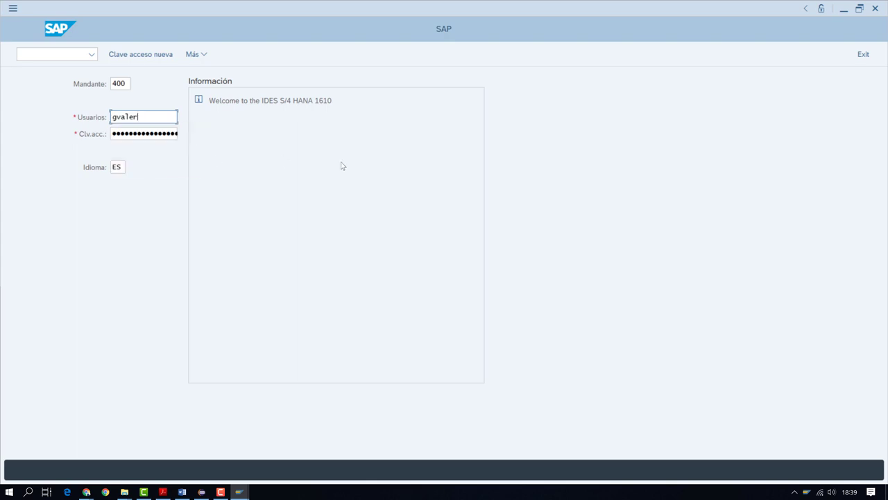
left_click_drag(146, 120, 68, 116)
key("BackSpace")
key("Down")
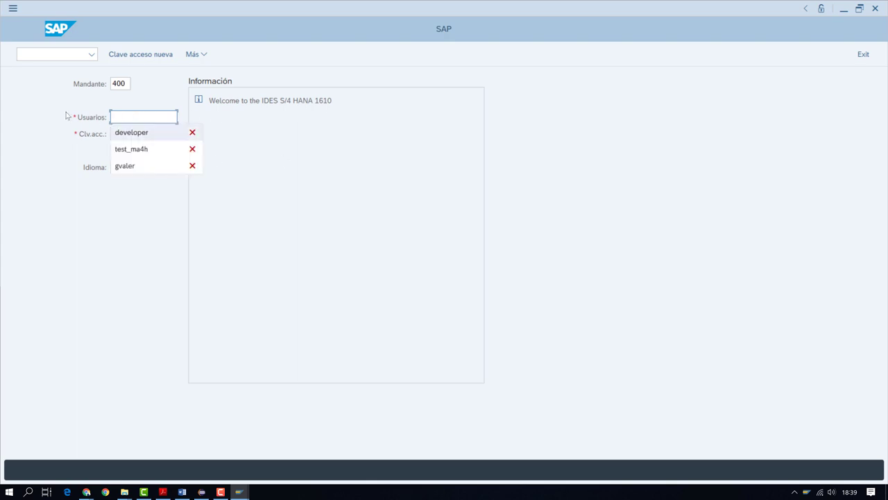
key("Up")
key("Up")
key("Return")
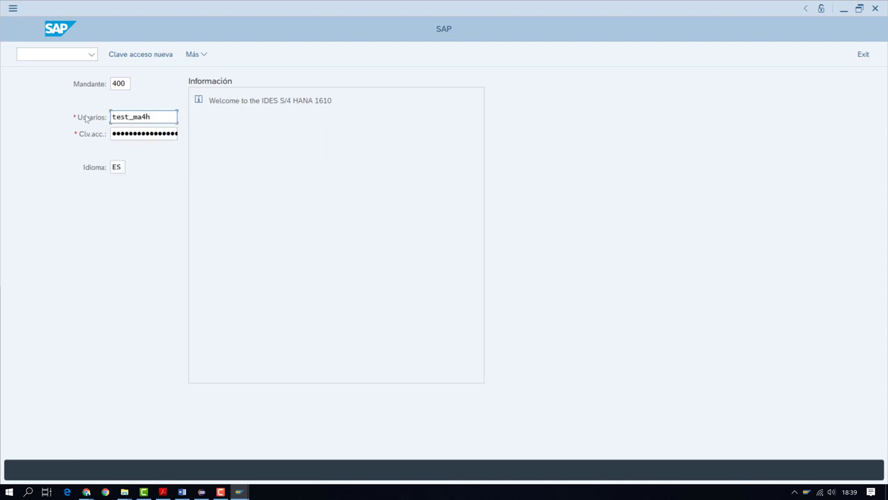
key("Tab")
key("Return")
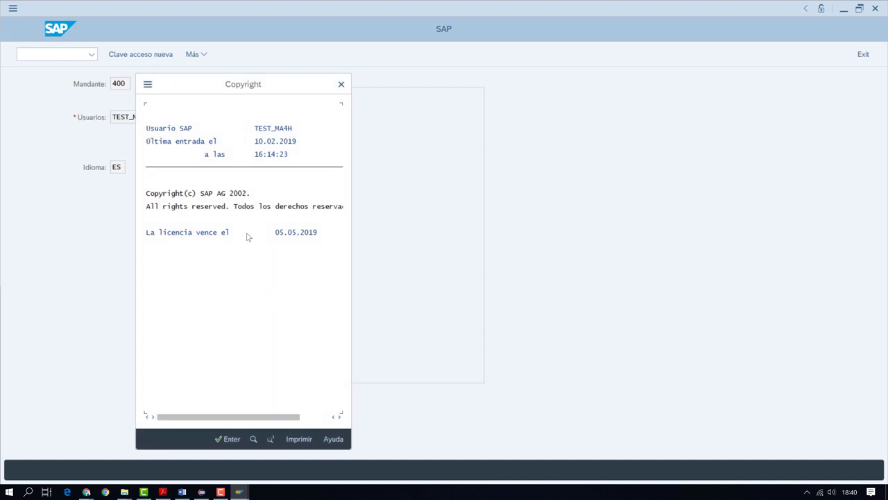
Run Z07_MA4H127_ACCESS_CONTROL from the ABAP Editor, seeing only two AA flights
left_click(229, 439)
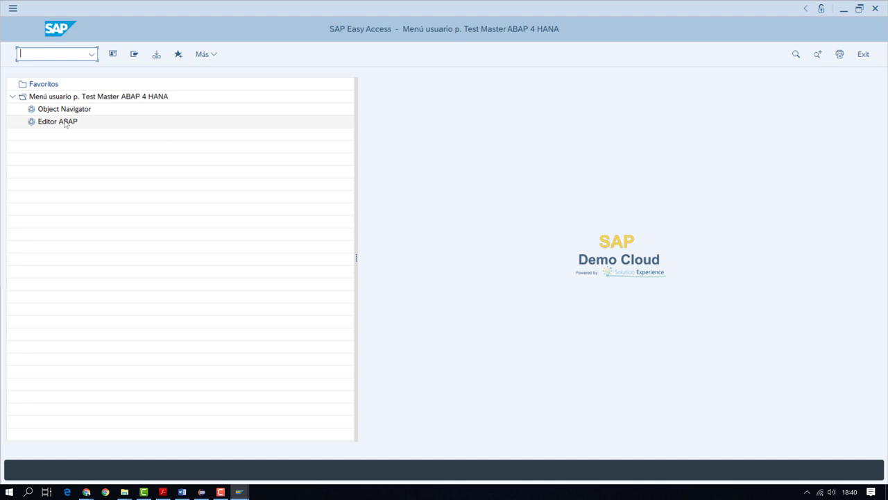
double_click(58, 121)
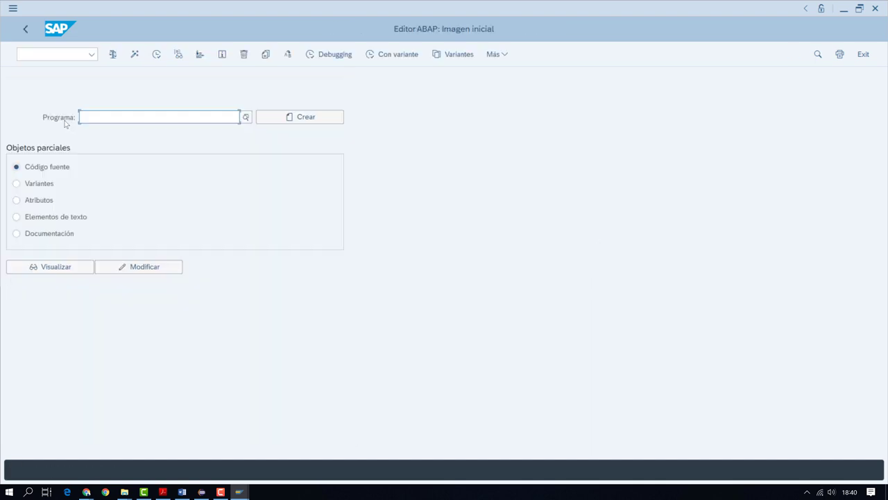
key("ctrl+v")
left_click(157, 55)
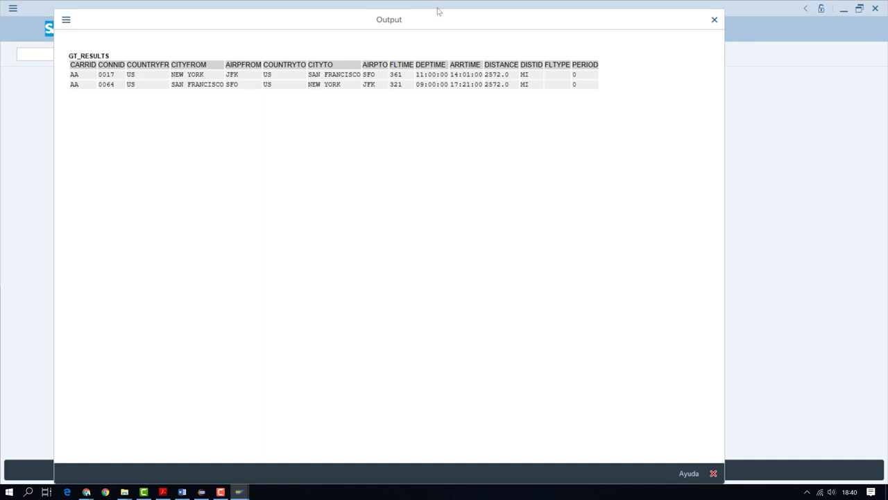
left_click(714, 19)
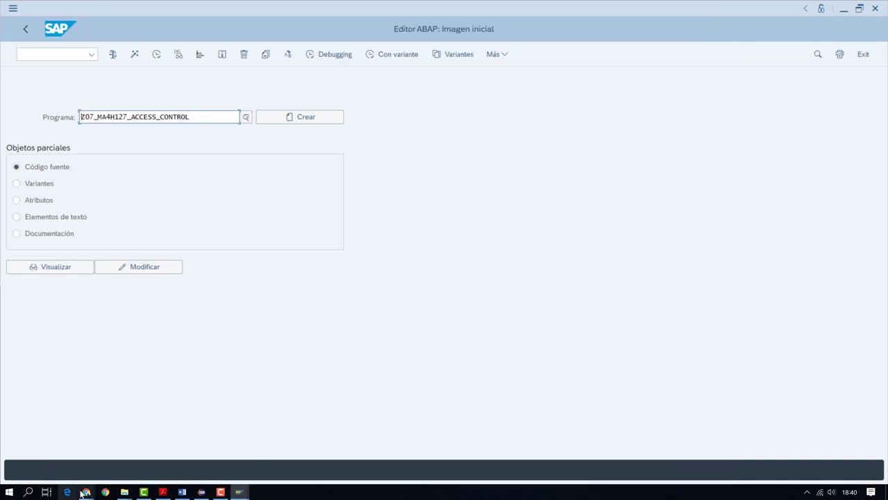
Bring up the user's role ZDCL_MA4H199 and switch it into change mode
left_click(201, 492)
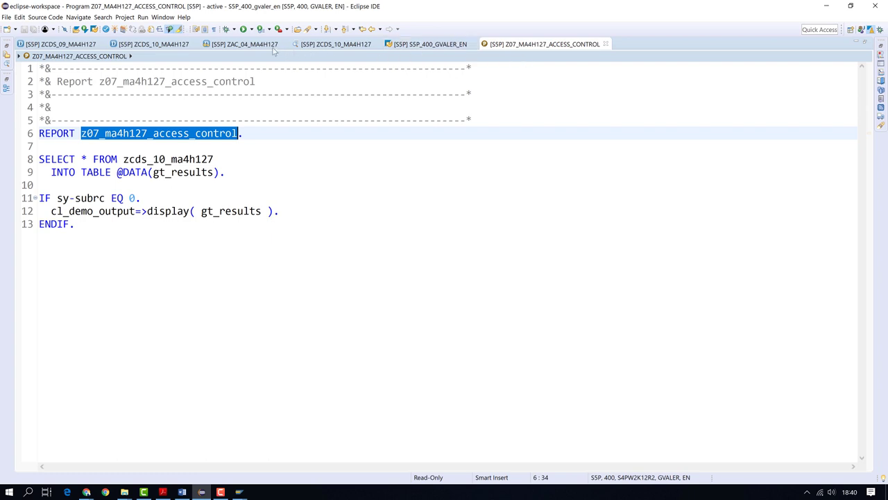
left_click(420, 44)
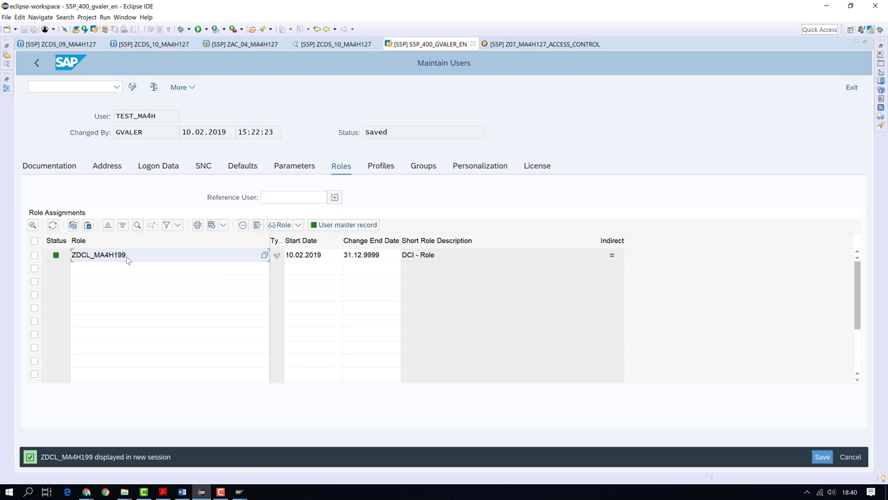
left_click(239, 492)
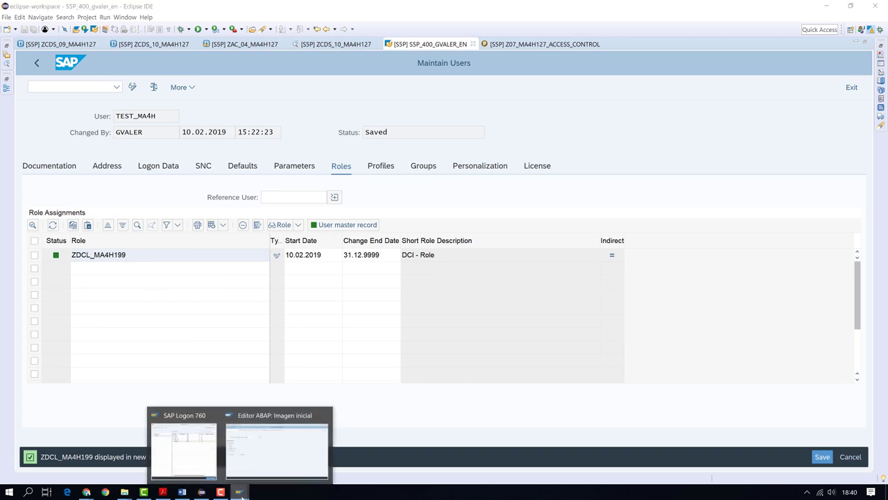
left_click(116, 258)
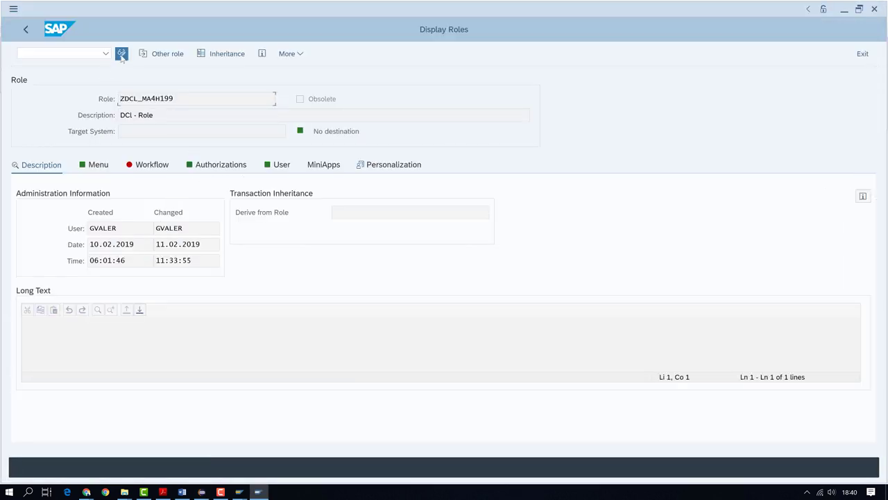
left_click(122, 53)
Open the role's authorization data and expand BC_C > S_CARRID to its CARRID and ACTVT fields
left_click(201, 168)
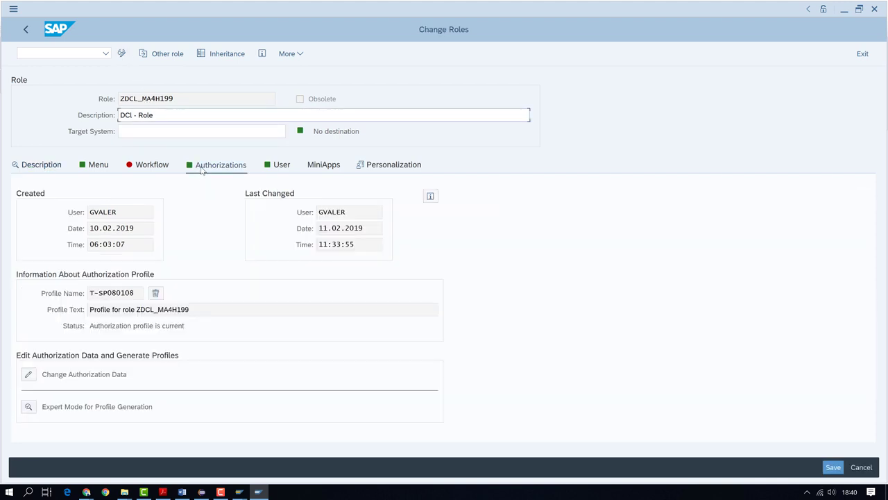
left_click(41, 373)
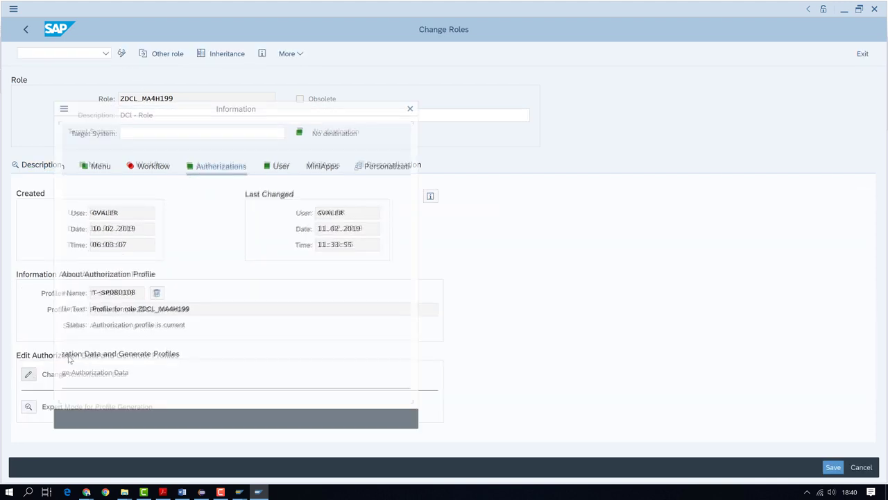
left_click(303, 420)
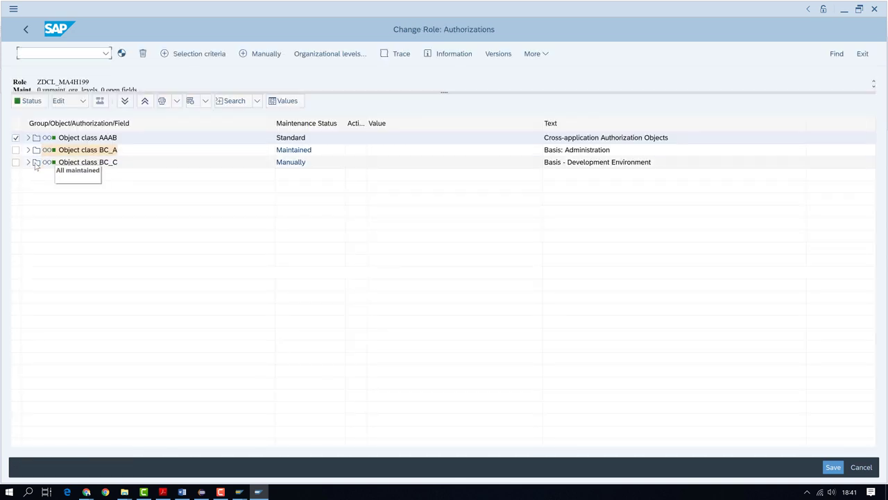
left_click(28, 162)
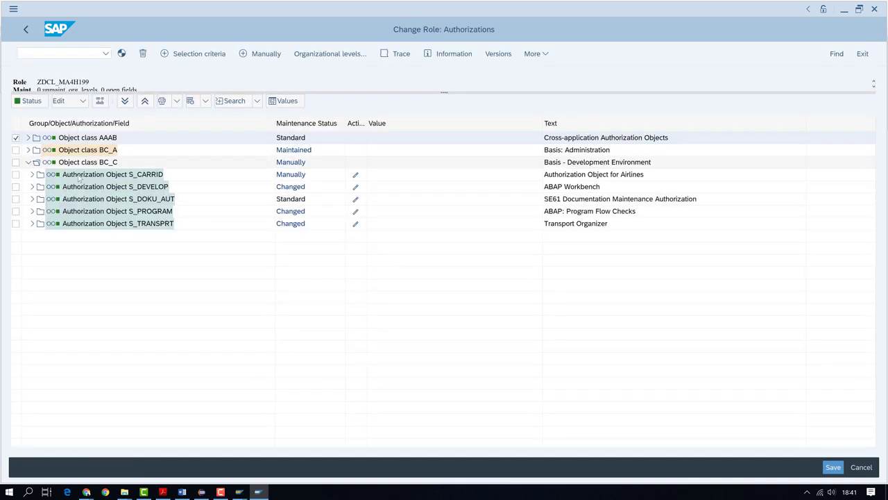
left_click(32, 174)
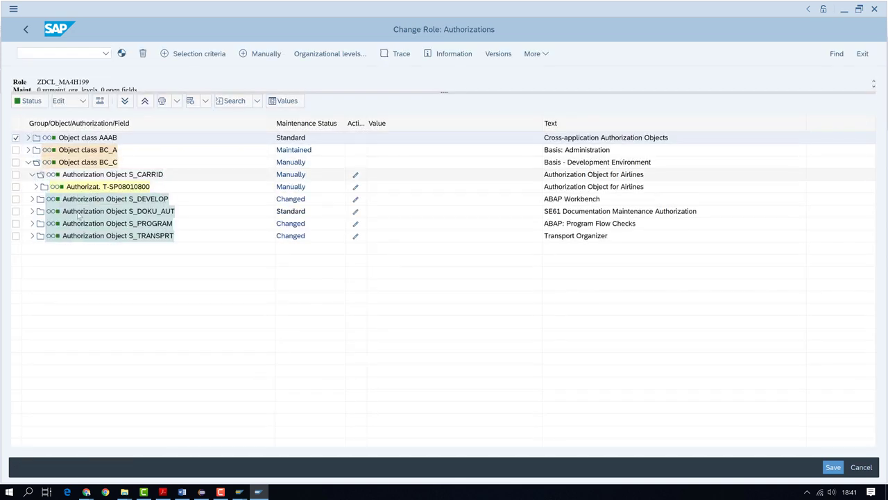
left_click(36, 187)
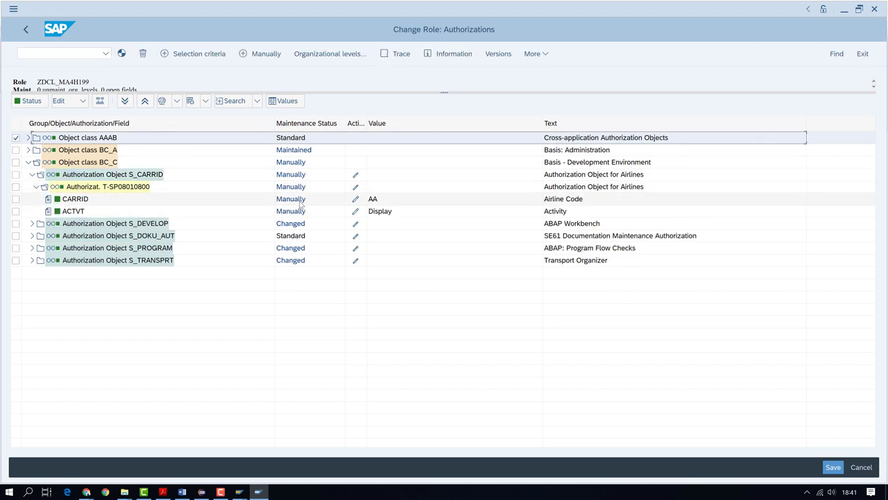
Add LH below AA in the CARRID allowed values and confirm
left_click(355, 199)
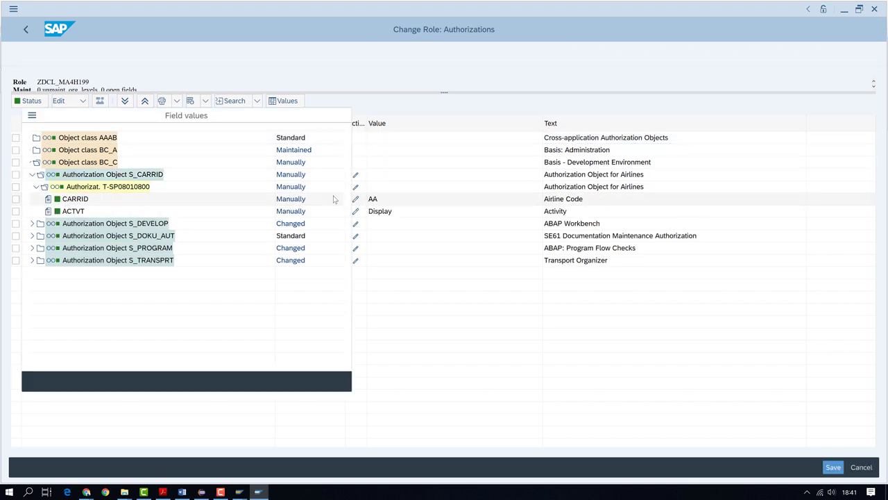
double_click(116, 164)
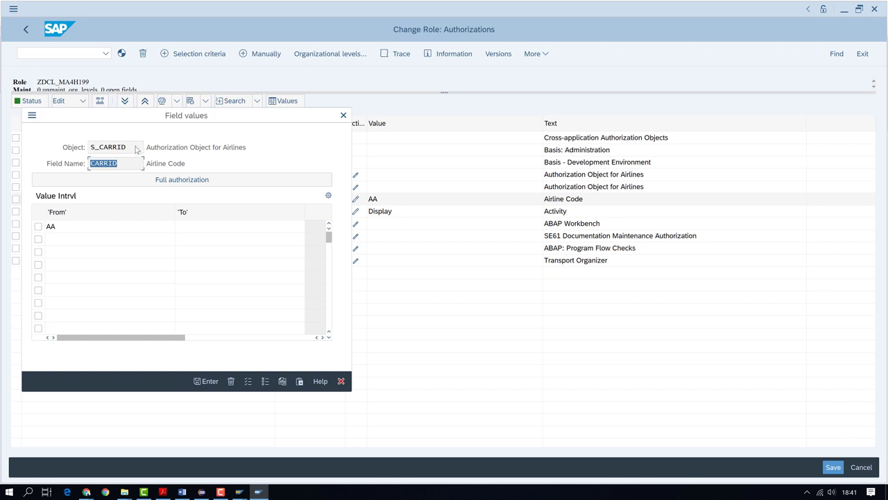
left_click_drag(137, 149, 85, 146)
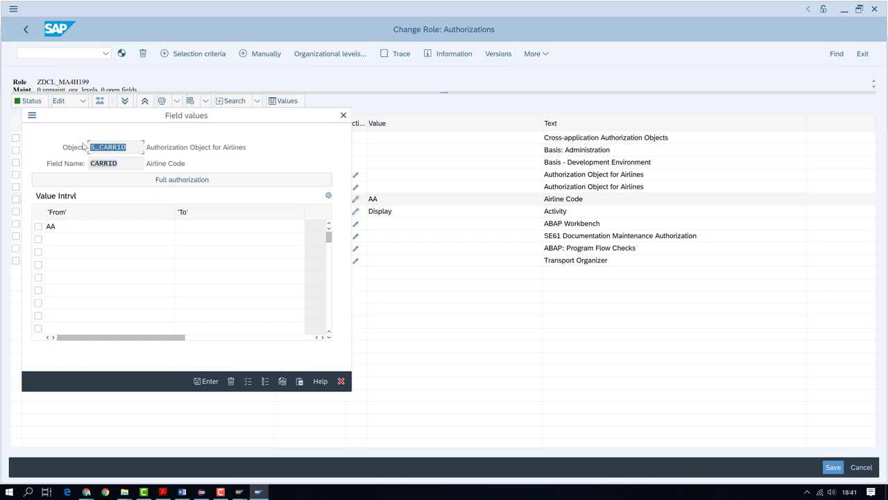
left_click_drag(125, 167, 85, 165)
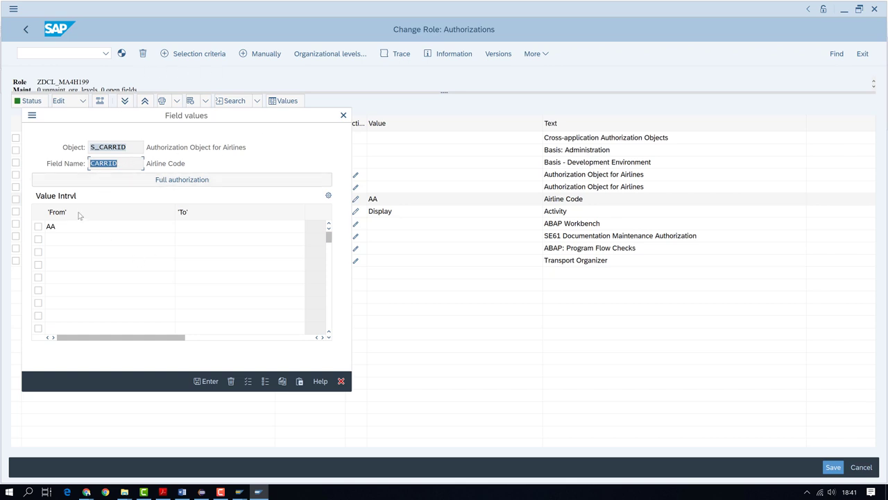
left_click(59, 242)
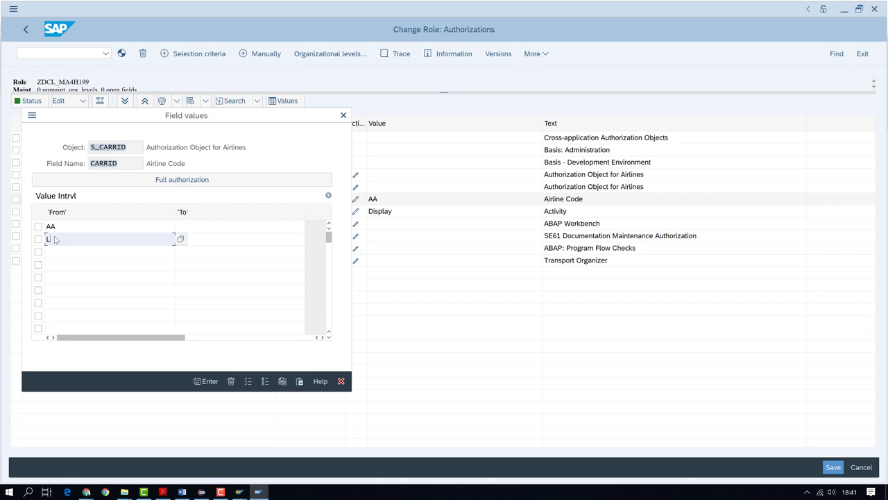
left_click(204, 382)
left_click(203, 382)
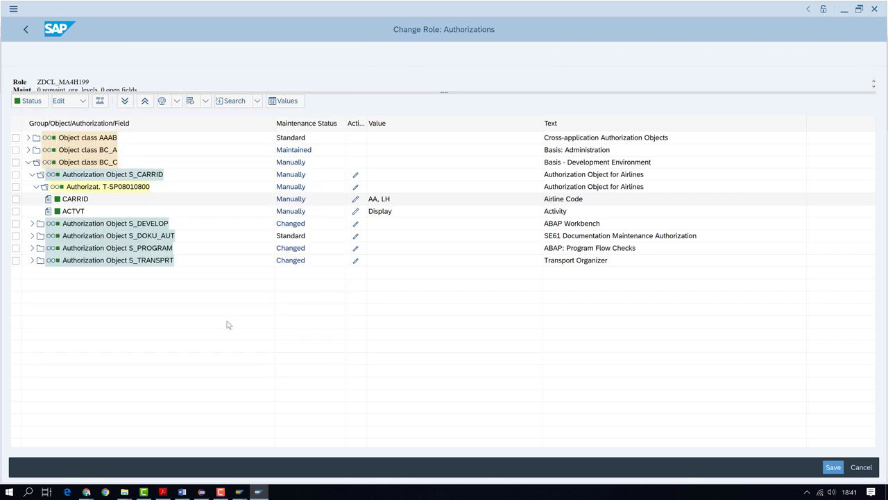
Generate the role's authorization profile and switch to the ABAP Editor window
left_click(82, 103)
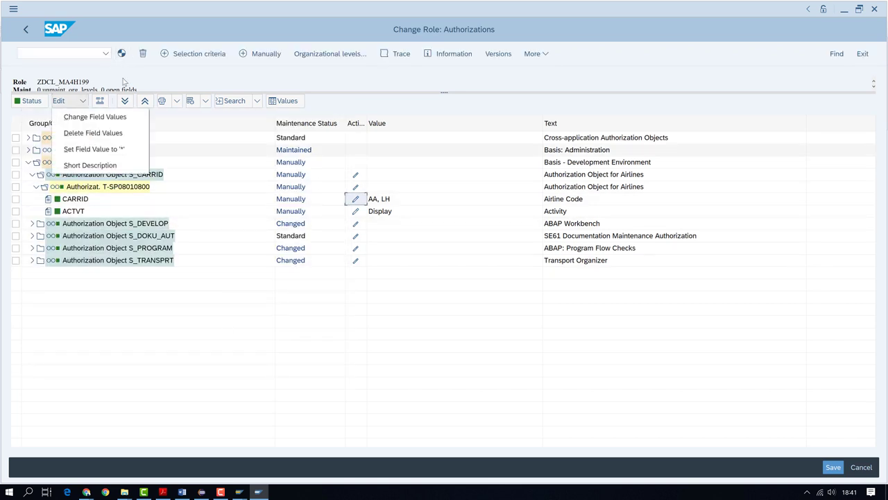
left_click(122, 54)
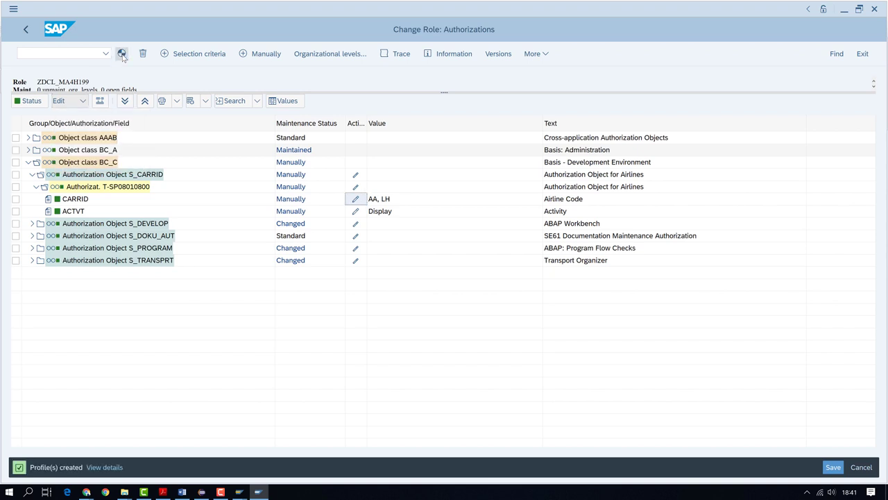
left_click(240, 492)
left_click(276, 452)
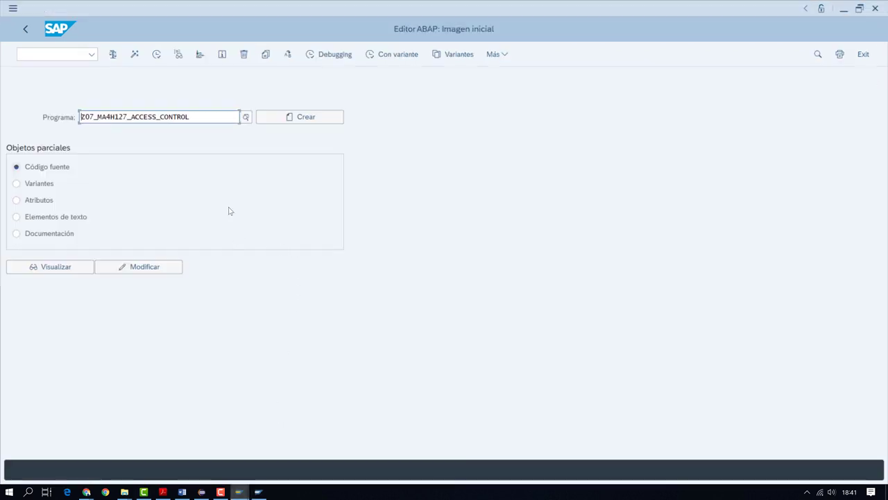
Check the session details, rerun Z07_MA4H127_ACCESS_CONTROL showing seven AA and LH flights, then return to Eclipse
left_click(806, 9)
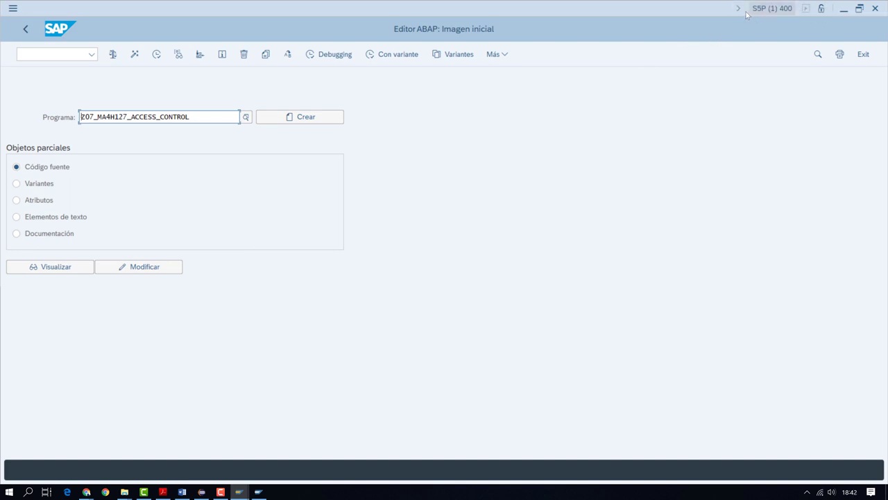
left_click(763, 9)
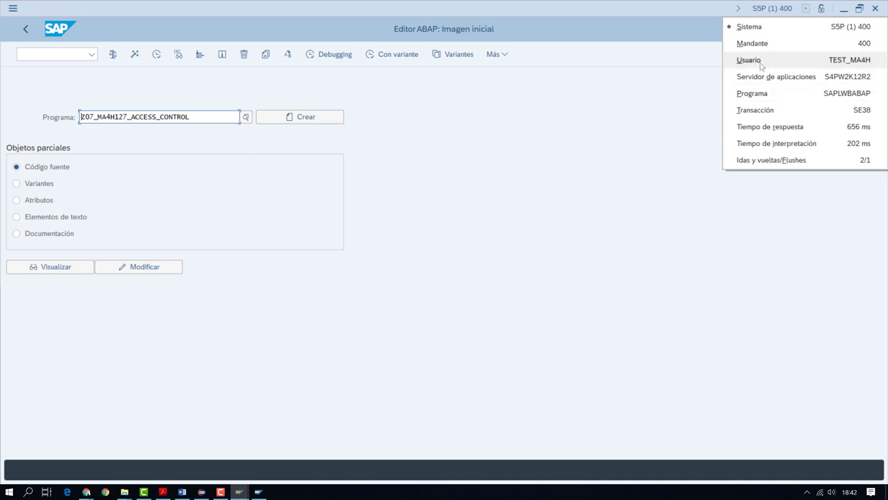
left_click(603, 109)
left_click(156, 54)
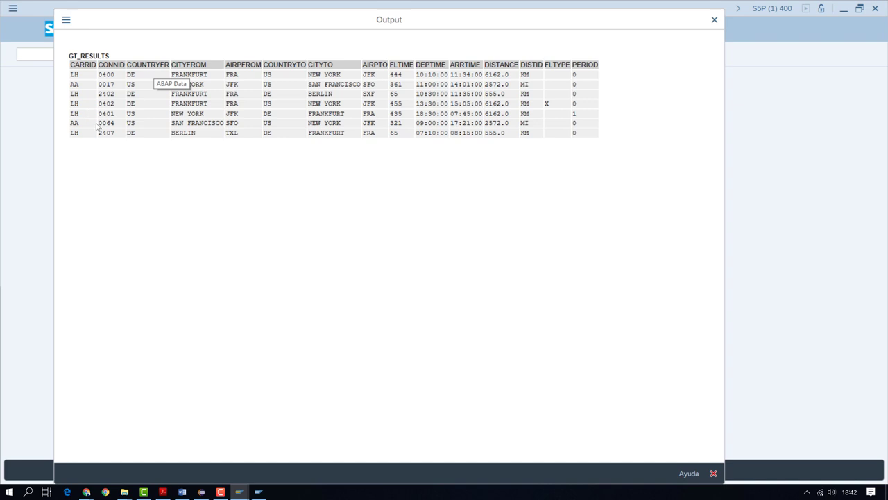
left_click(714, 19)
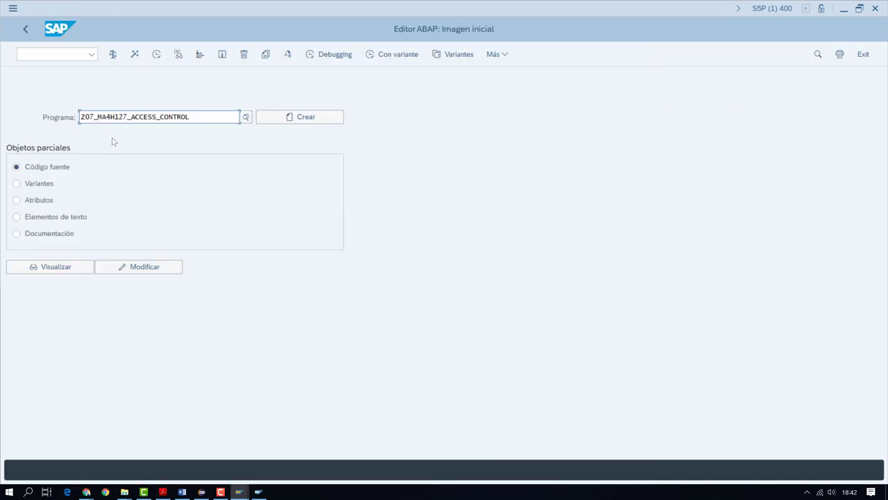
left_click(202, 491)
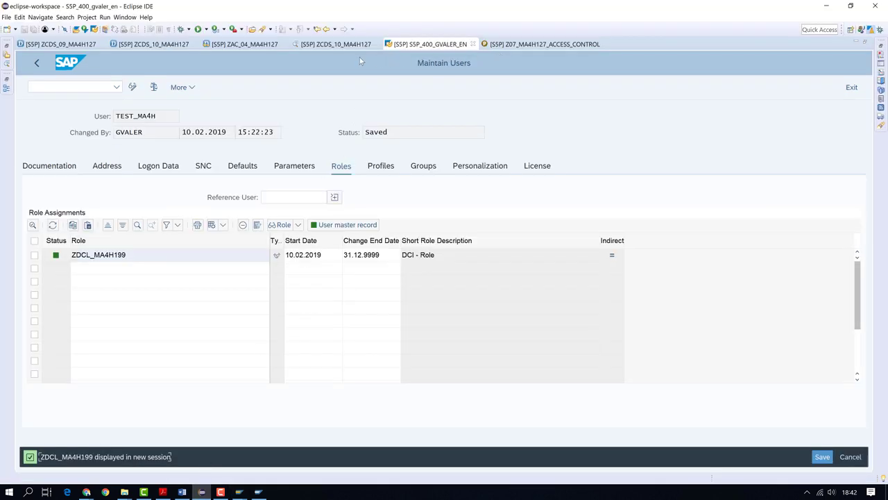
Compare ZAC_04_MA4H127's pfcg_auth carrid condition with the role's CARRID values AA and LH
left_click(262, 46)
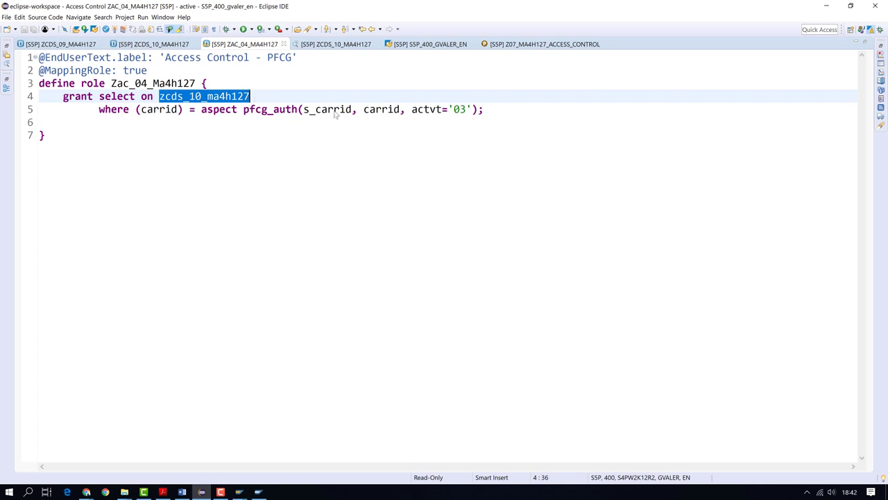
left_click(401, 110)
left_click_drag(385, 116, 364, 115)
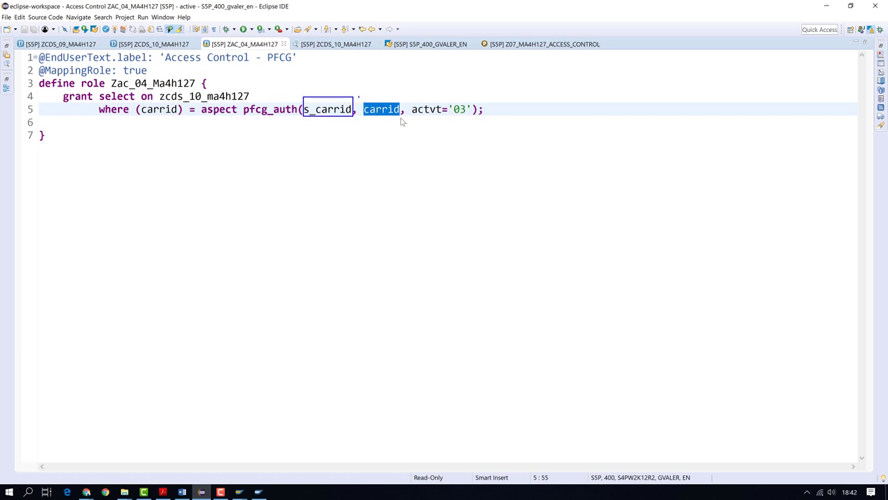
left_click(258, 492)
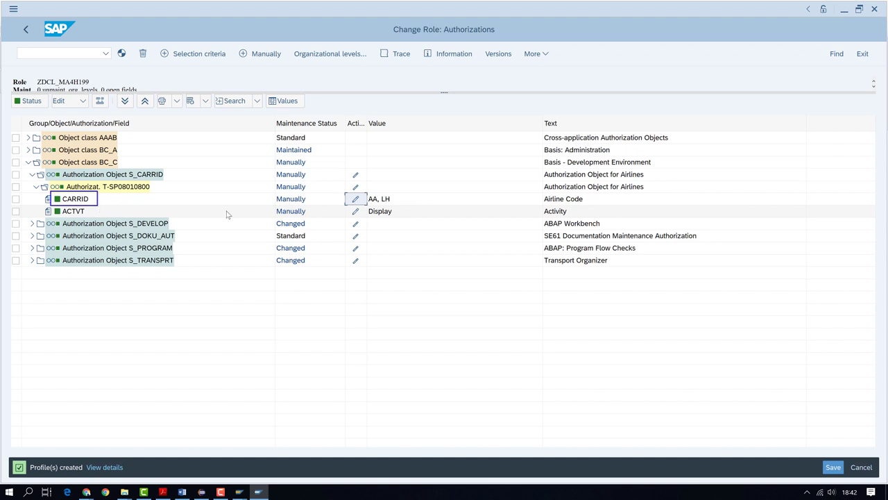
left_click(355, 199)
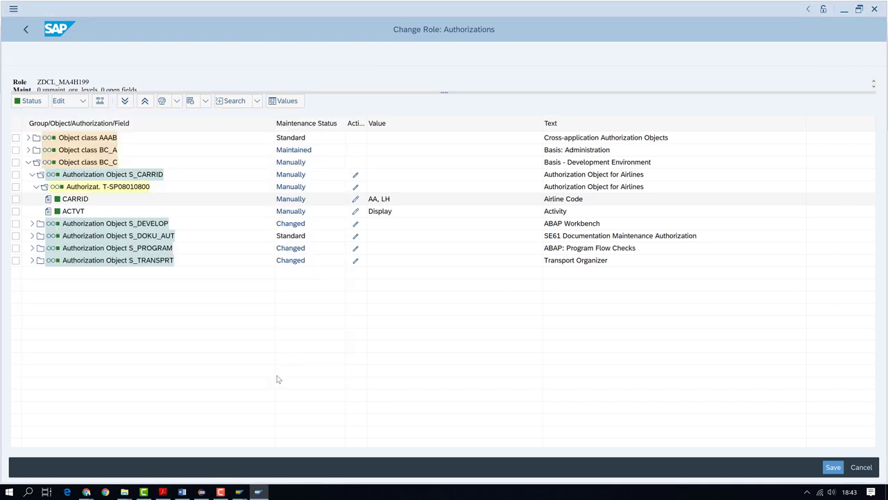
left_click(201, 492)
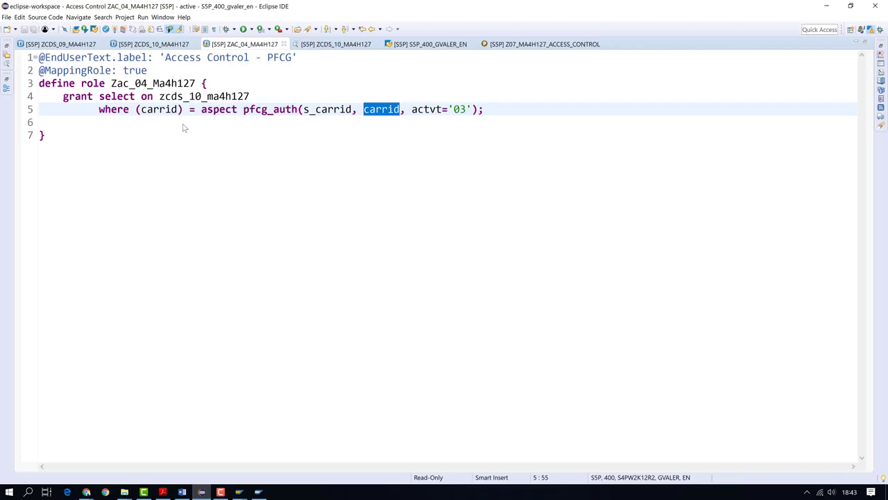
left_click_drag(179, 110, 144, 111)
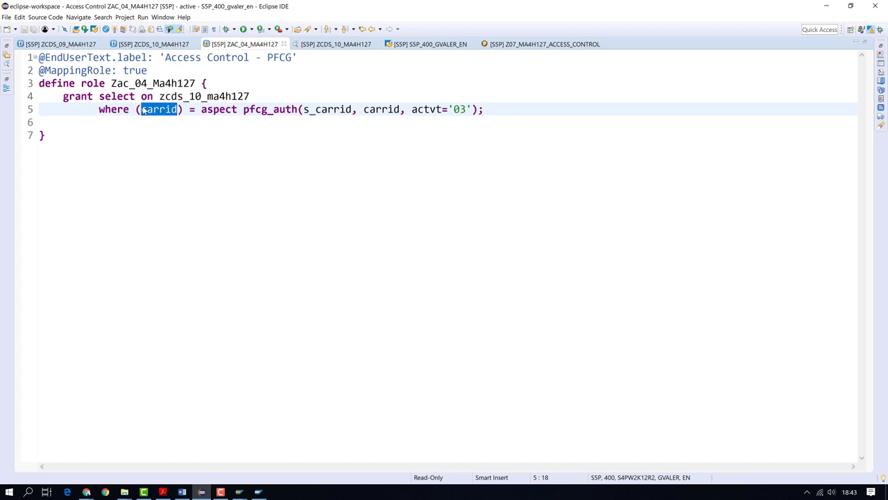
left_click(153, 44)
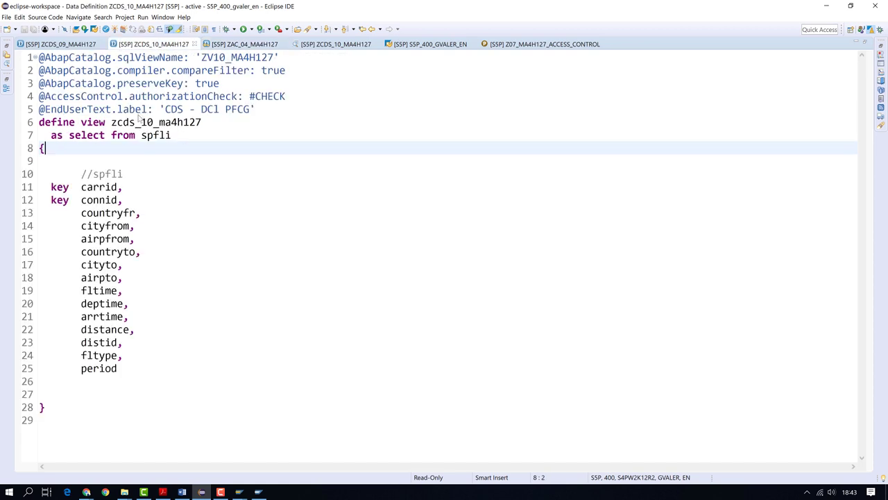
Preview ZCDS_10_MA4H127's 26 rows, then revisit the pfcg_auth(s_carrid, carrid, actvt='03') rule in ZAC_04_MA4H127
left_click(120, 188)
mouse_move(120, 187)
left_mouse_down()
mouse_move(83, 189)
mouse_move(119, 189)
left_mouse_up()
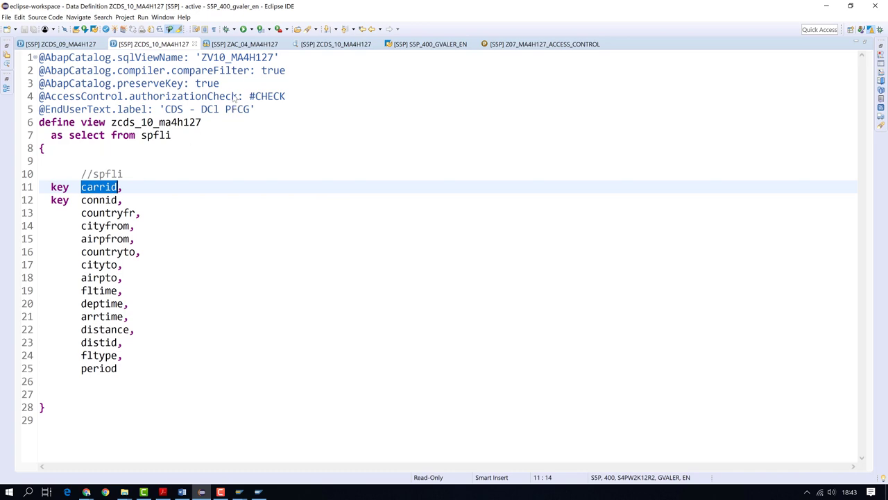
left_click(327, 44)
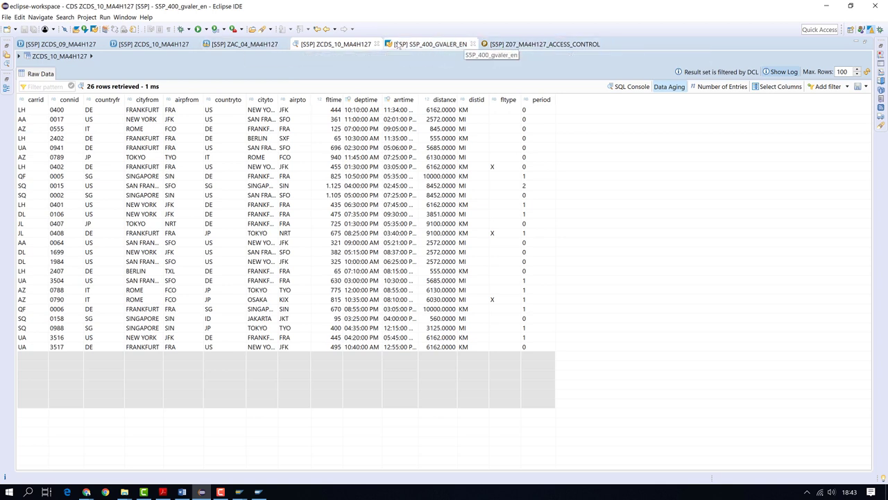
left_click(244, 43)
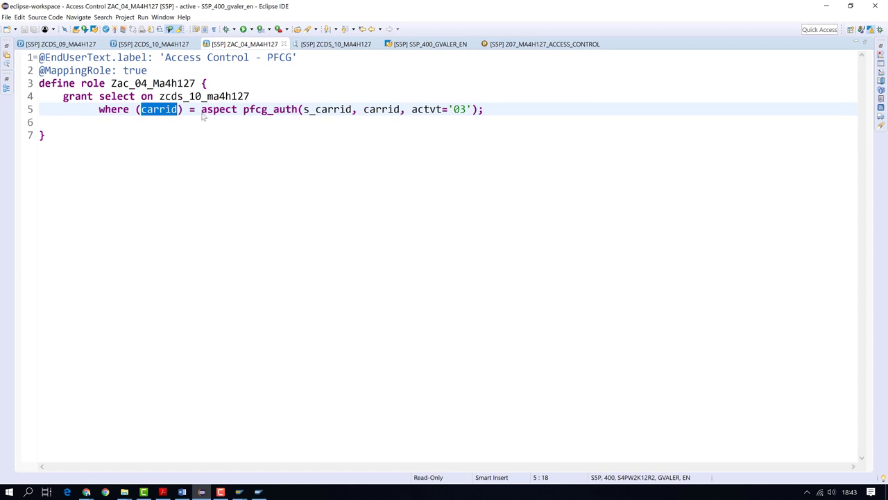
left_click_drag(201, 111, 267, 113)
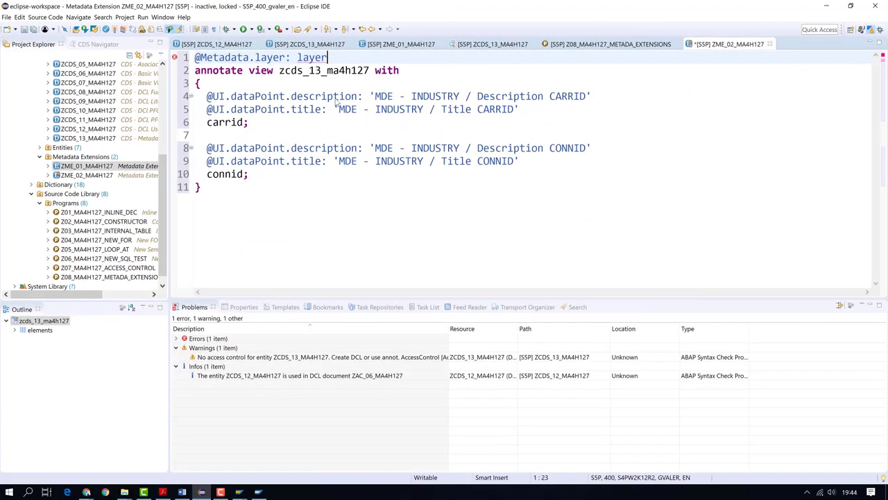
key("BackSpace")
key("BackSpace")
key("BackSpace")
key("BackSpace")
key("BackSpace")
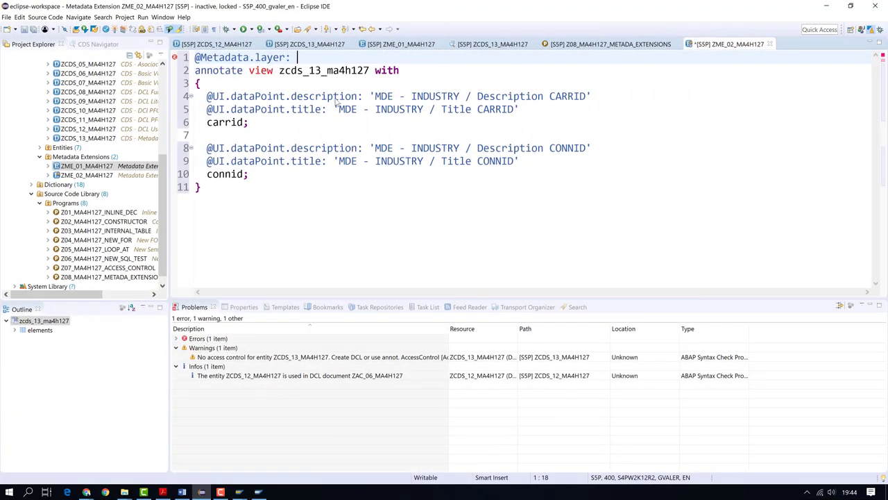
key("ctrl+space")
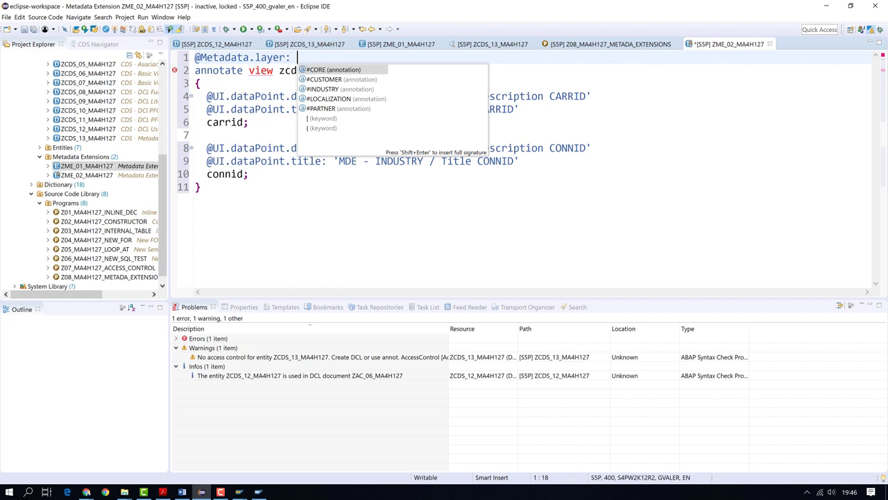
Set the metadata layer to #CUSTOMER and change line 4's INDUSTRY label to CUSTOMER
key("Down")
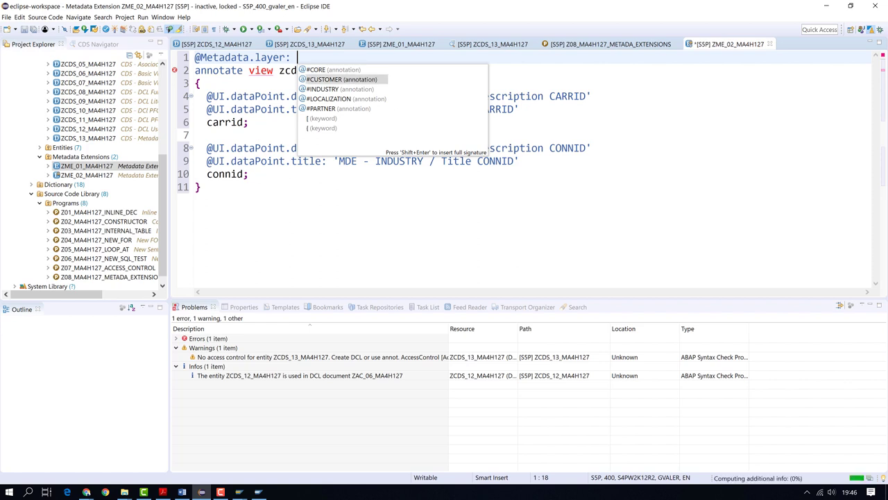
key("Return")
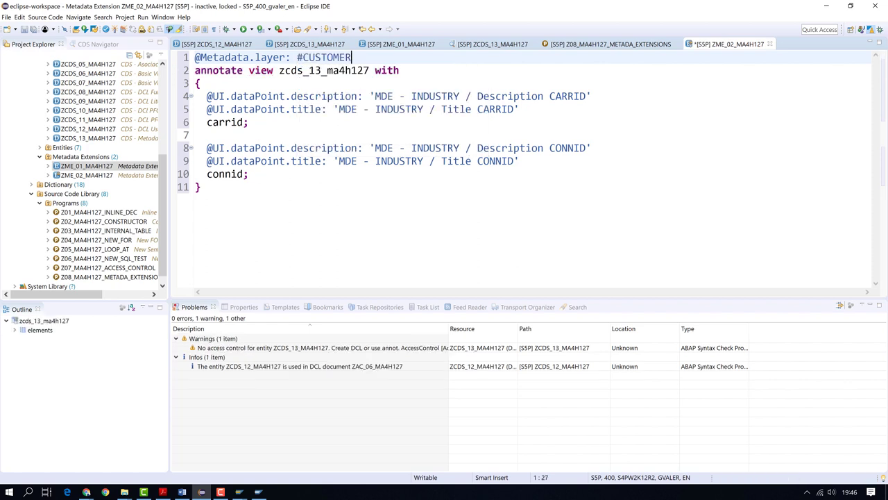
double_click(339, 58)
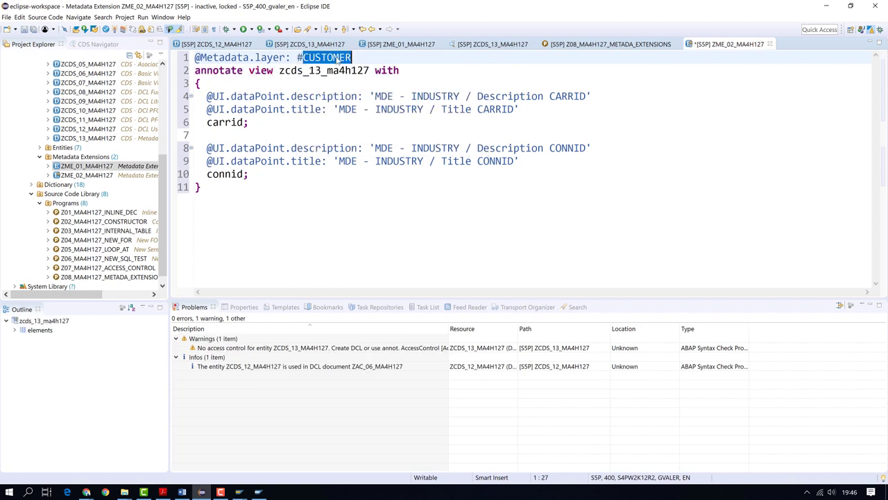
key("ctrl+c")
double_click(428, 97)
key("ctrl+v")
Change the INDUSTRY labels on lines 8, 9 and 5 to CUSTOMER, activate the extension, and go to ZCDS_13_MA4H127
left_click(436, 148)
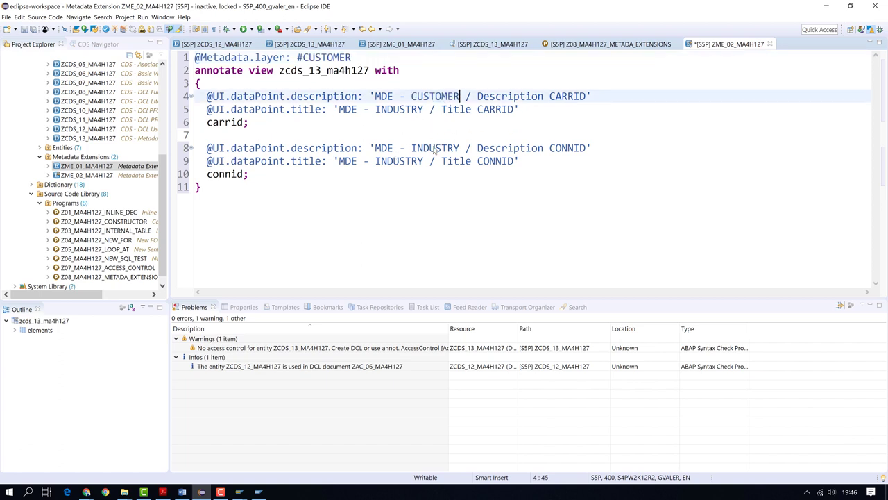
key("ctrl+v")
double_click(456, 150)
key("ctrl+v")
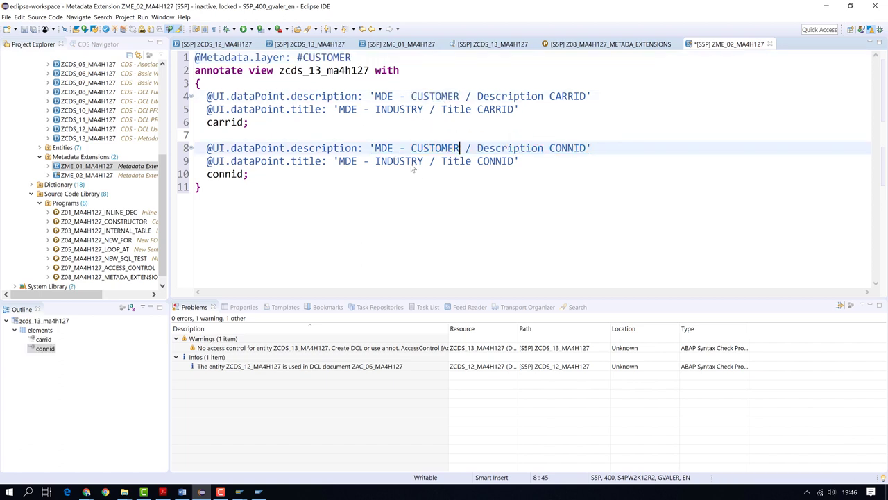
double_click(409, 164)
key("ctrl+v")
double_click(397, 112)
key("ctrl+v")
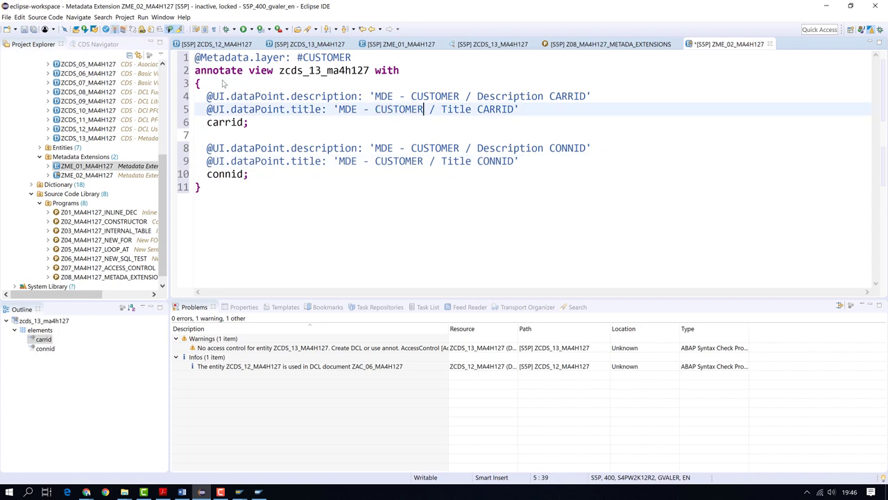
key("ctrl+F3")
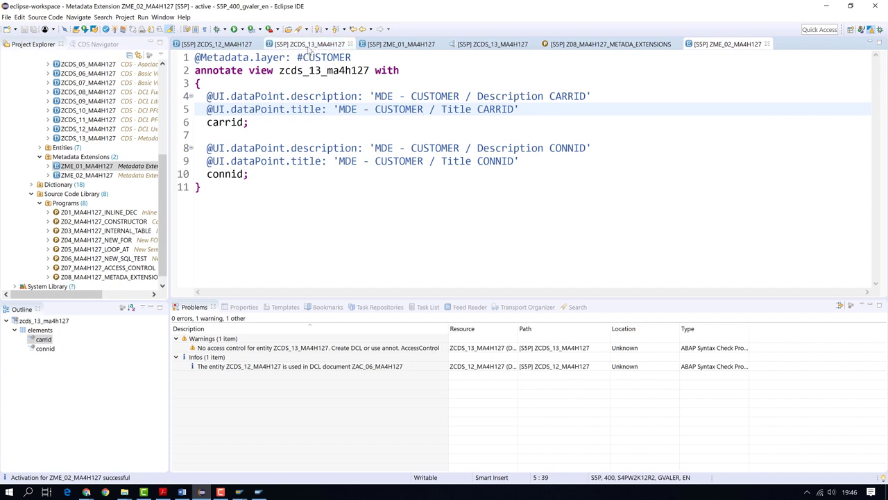
left_click(310, 44)
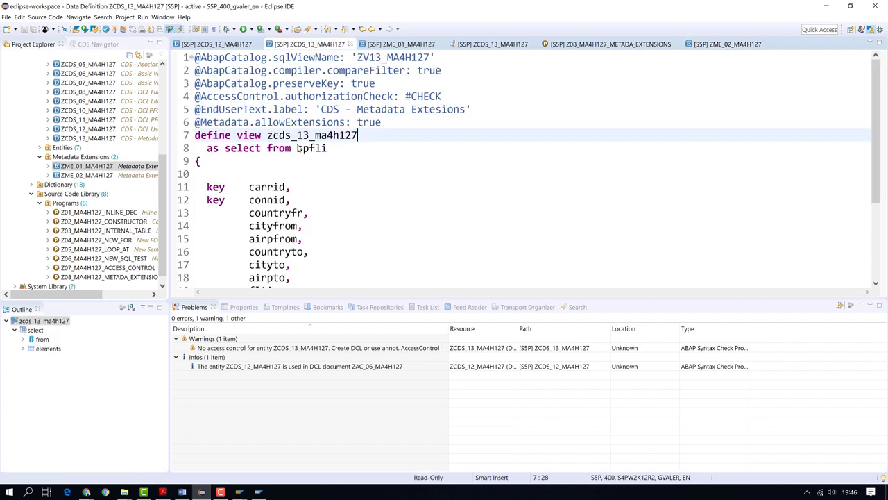
Activate ZCDS_13_MA4H127, check its extensions ZME_01/ZME_02_MA4H127, then switch to Z08_MA4H127_METADATA_EXTENSIONS
left_click(106, 29)
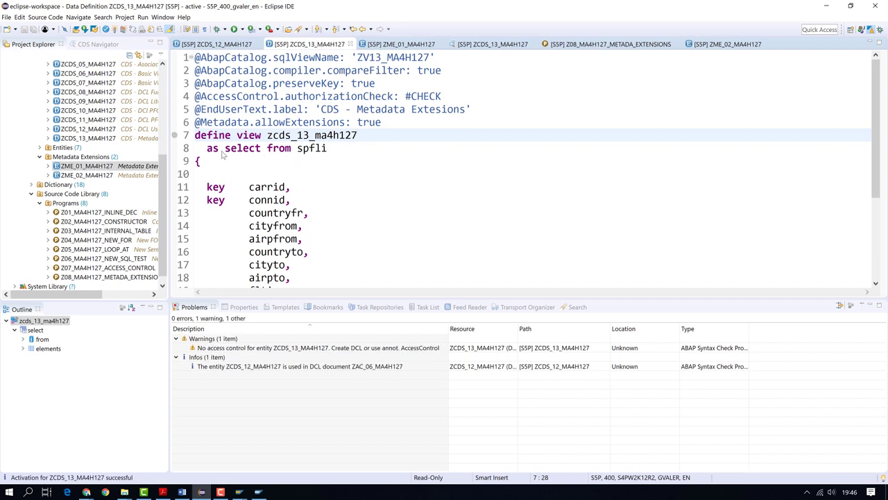
mouse_move(175, 138)
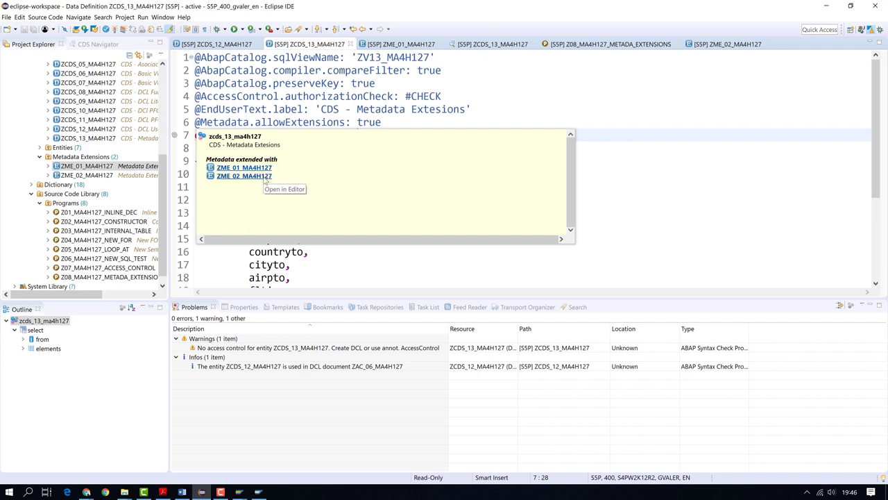
left_click(257, 176)
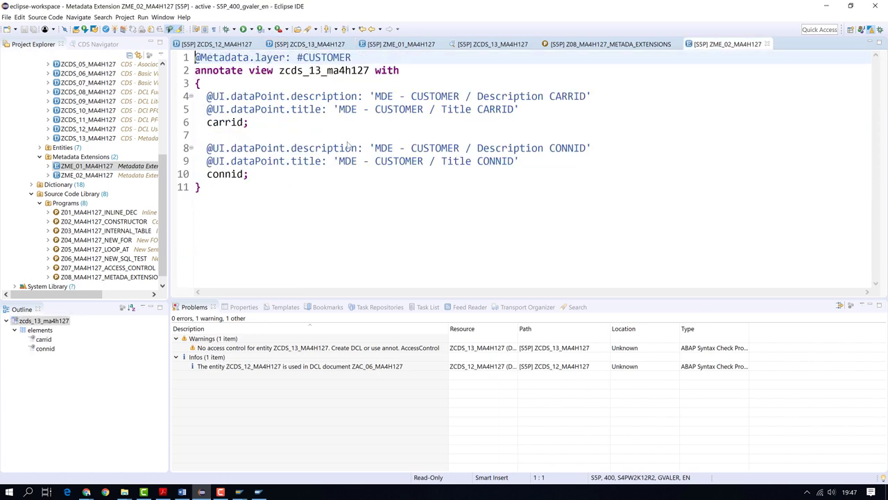
left_click(574, 45)
left_click(360, 210)
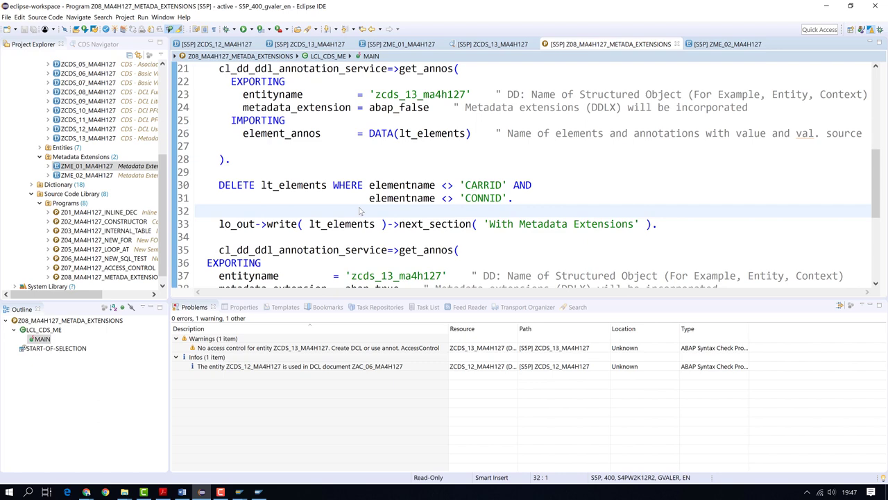
Run Z08_MA4H127_METADATA_EXTENSIONS with F8 and highlight the CUSTOMER annotation values in its output
key("F8")
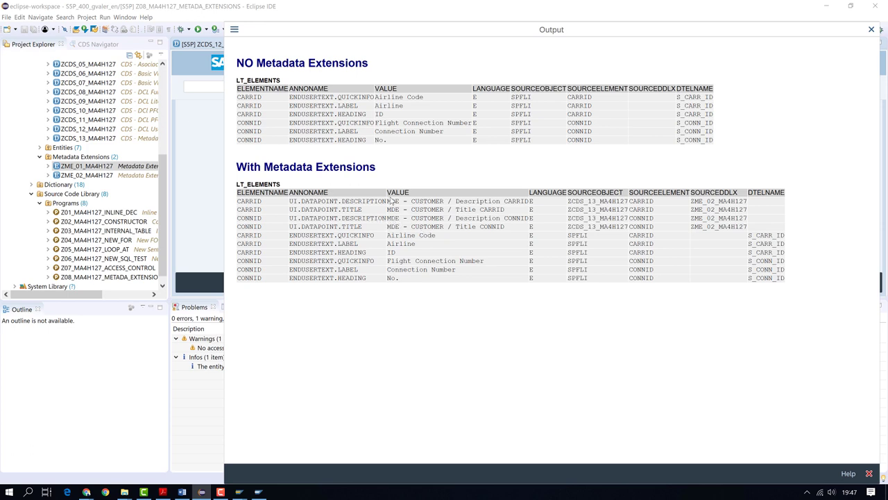
left_click_drag(386, 196, 531, 237)
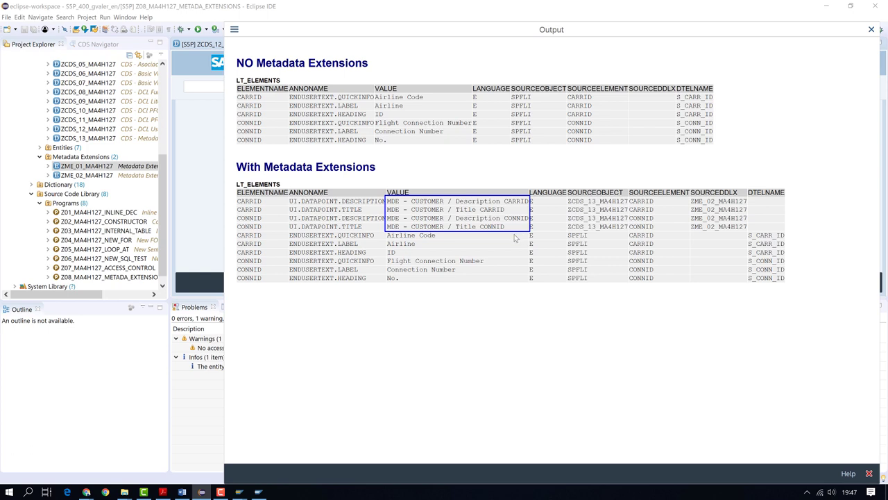
key("ctrl+c")
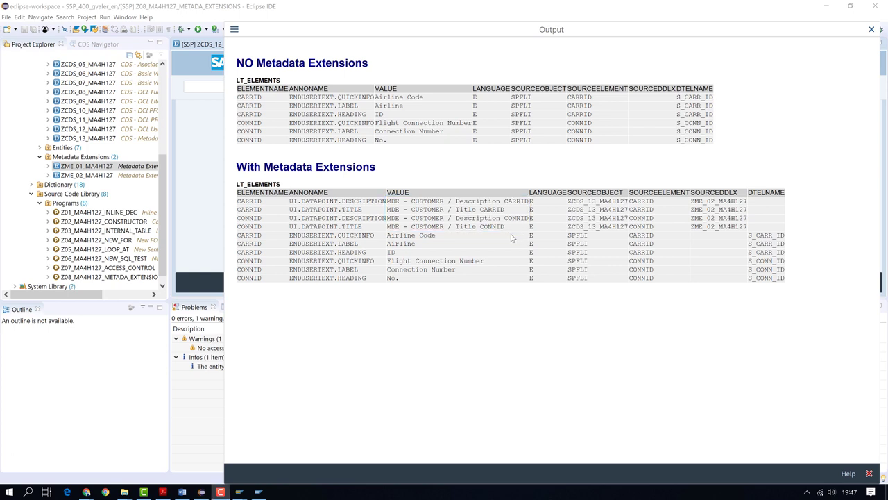
Close the output window and the embedded SAP GUI session, returning to ZME_01_MA4H127
left_click(872, 30)
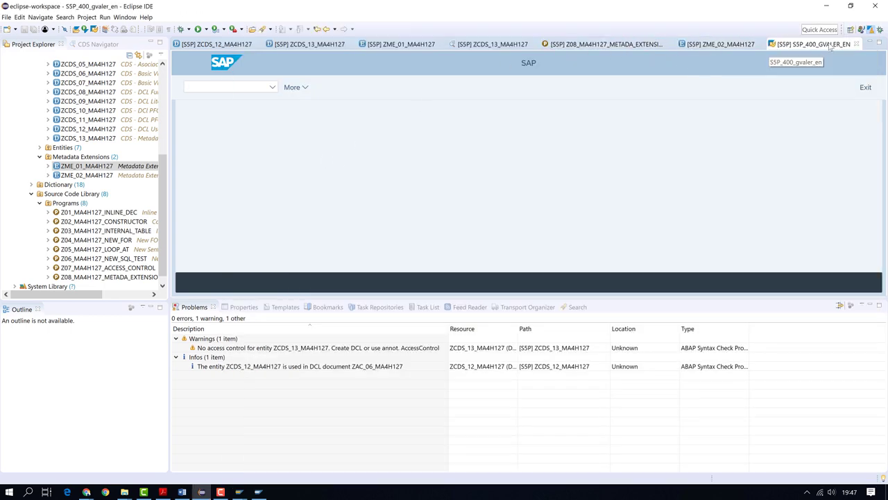
left_click(857, 44)
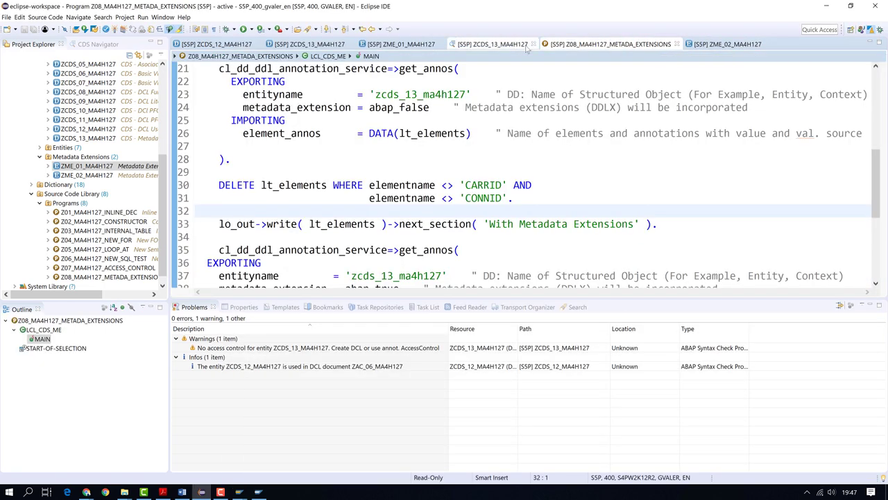
left_click(401, 43)
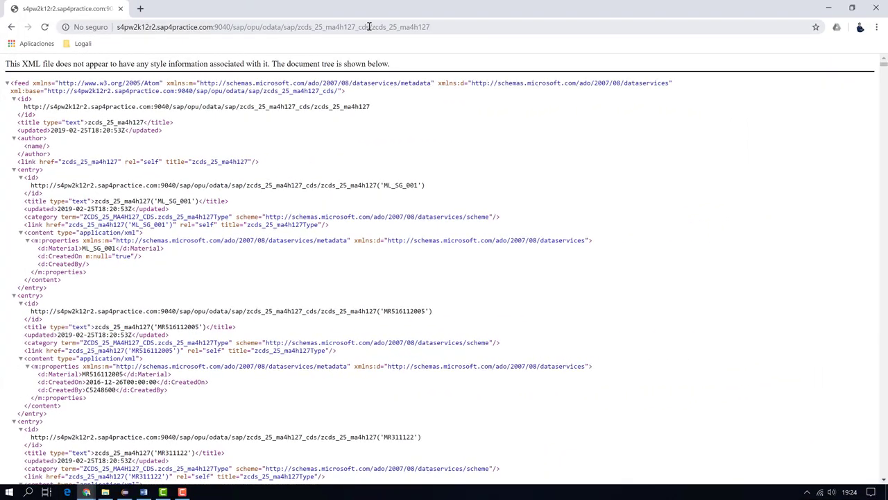
Select the _cds service and zcds_25_ma4h127 entity set parts of the feed's URL
left_click(367, 28)
left_click_drag(370, 27, 297, 26)
left_click_drag(440, 26, 372, 28)
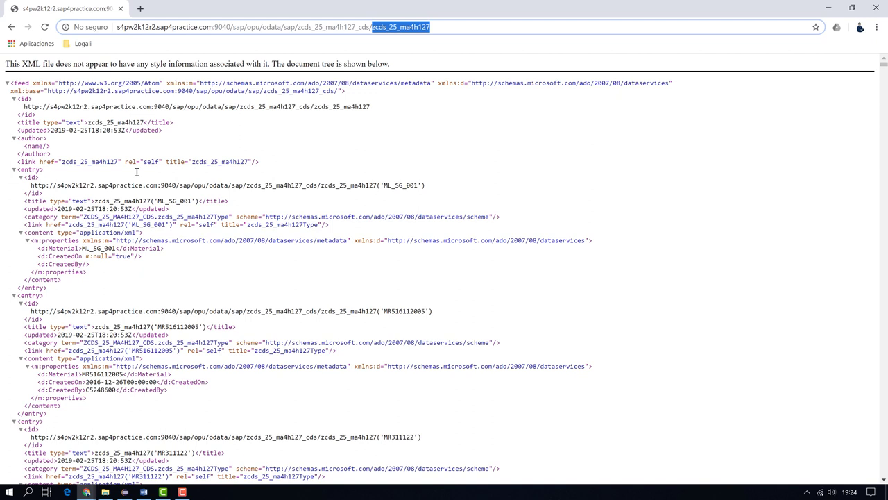
left_click(461, 28)
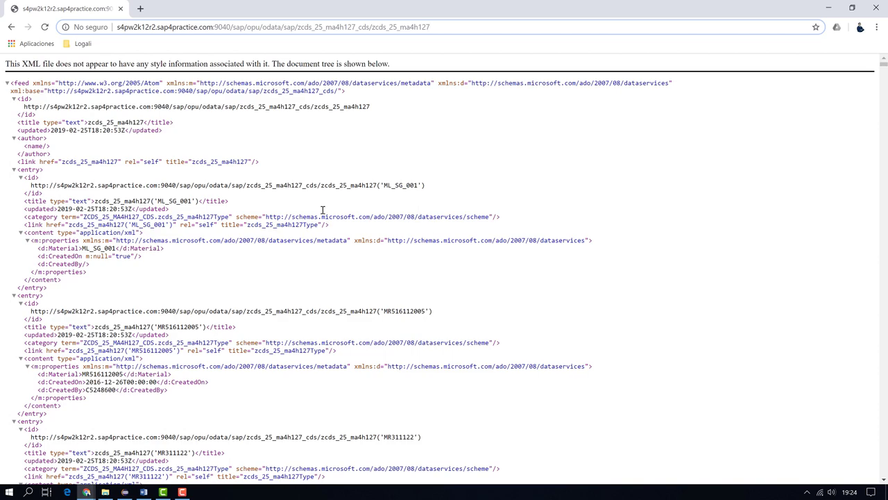
scroll(240, 232, "down", 7)
scroll(238, 233, "up", 10)
Append /?$format=json to the zcds_25_ma4h127 entity set URL to get raw JSON
type("/")
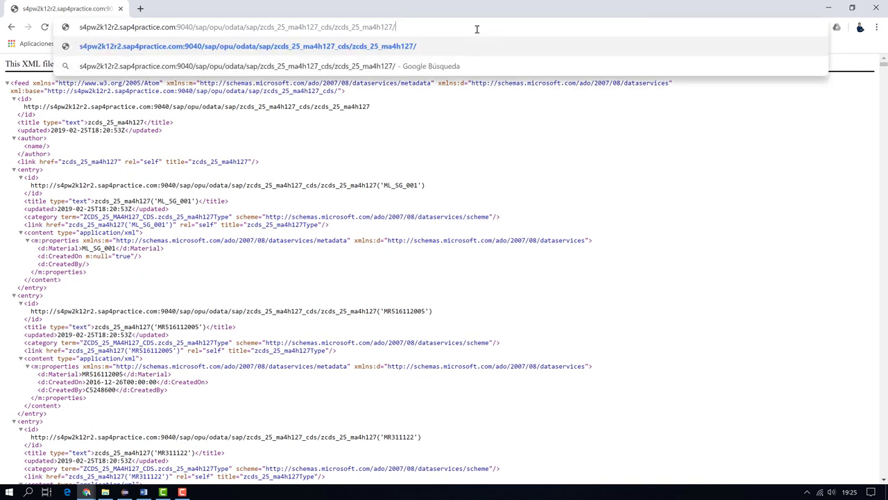
type("?$")
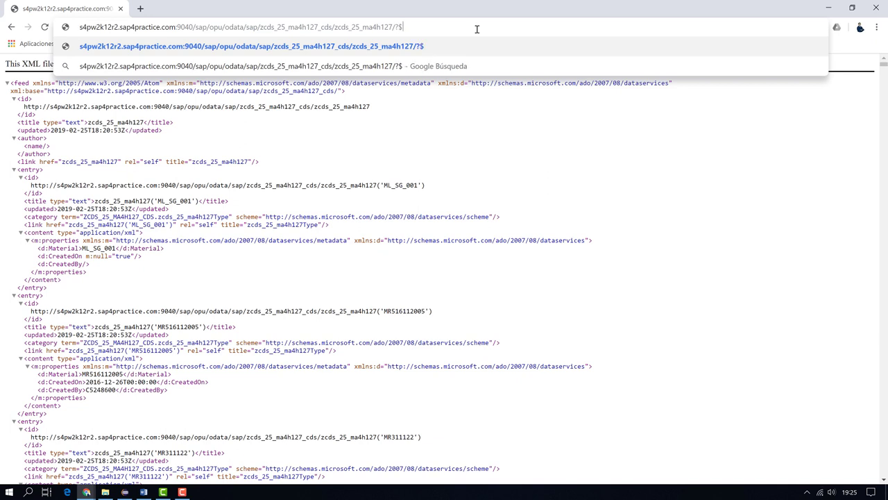
type("format")
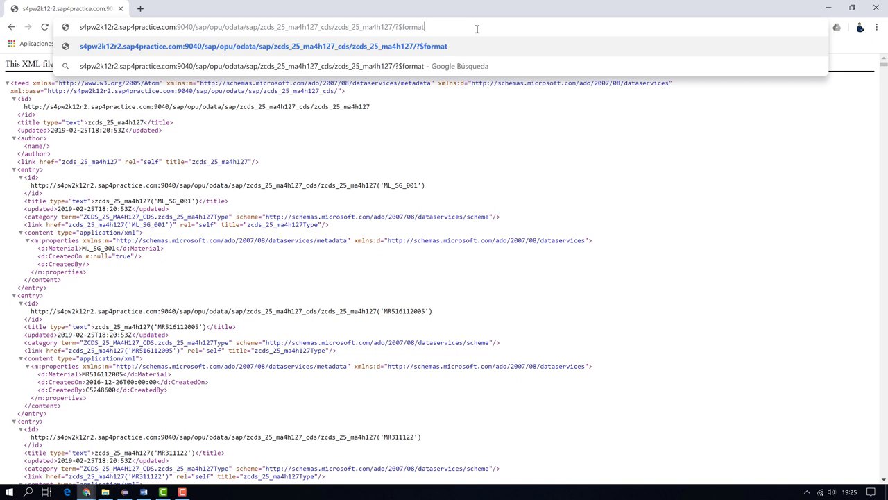
type("=json")
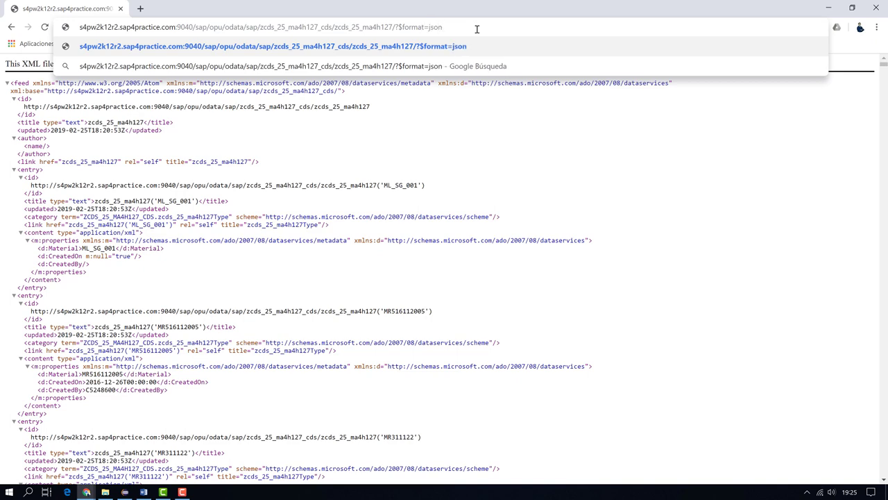
key("Return")
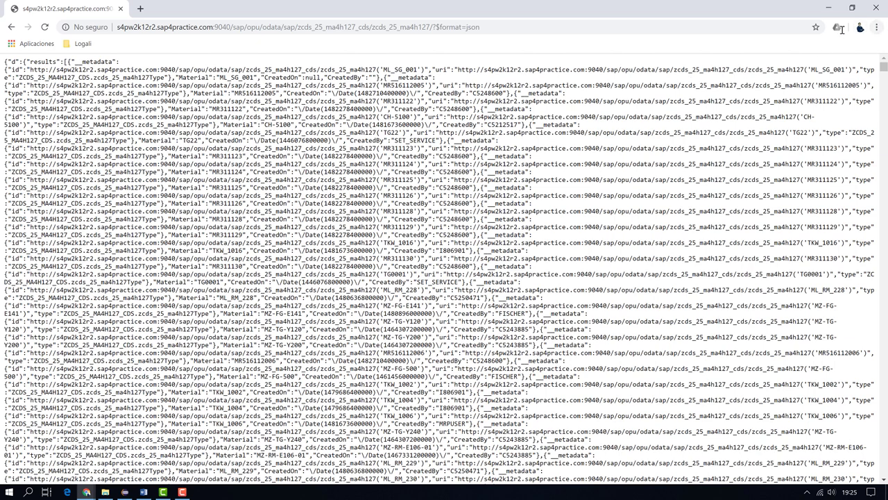
left_click(876, 27)
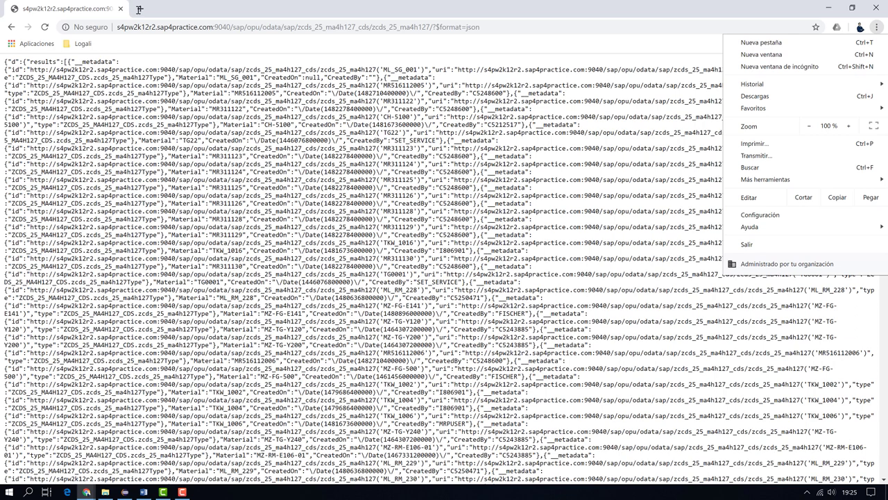
Search 'chrome json extension' in a new tab and install JSONView from the Web Store
key("ctrl+t")
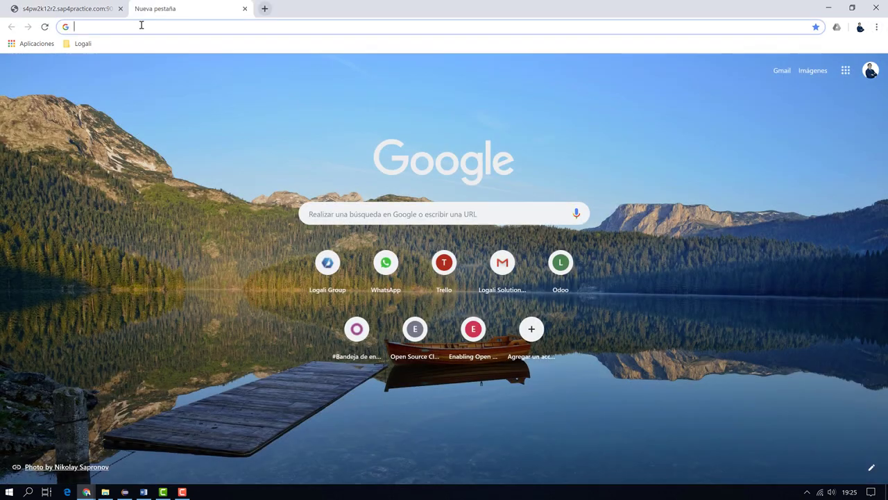
type("chrome json e")
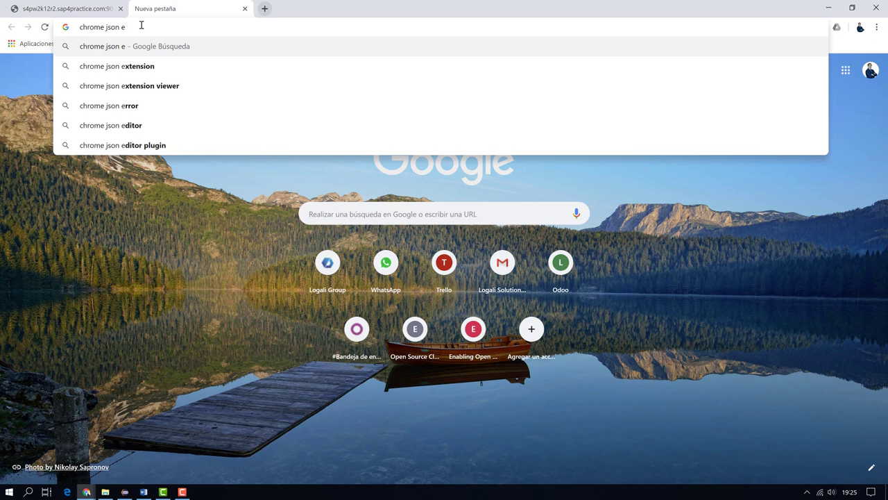
key("Down")
key("Return")
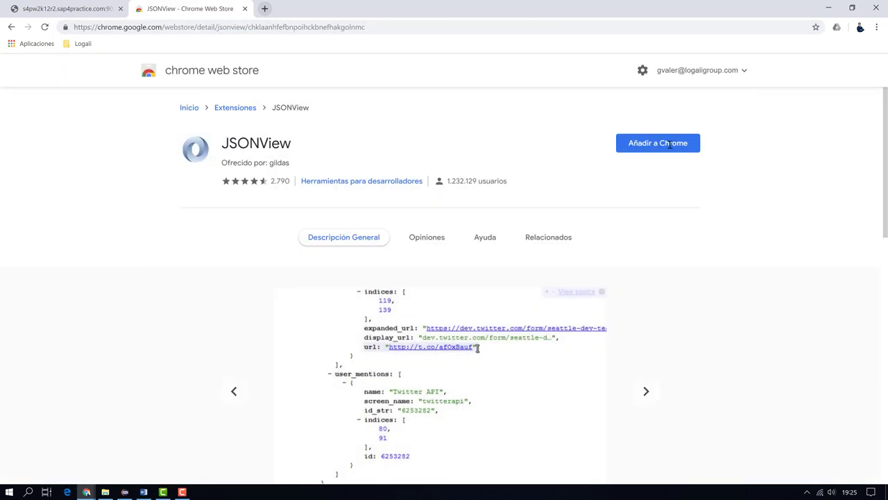
left_click(635, 147)
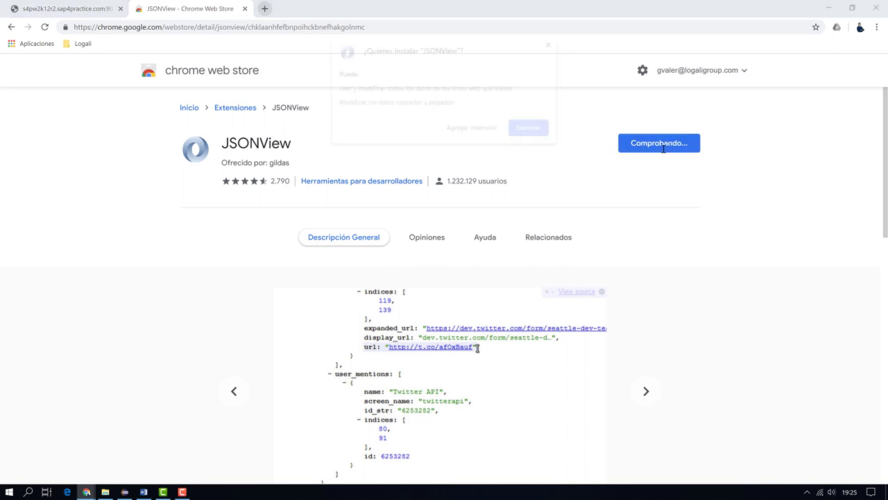
left_click(484, 131)
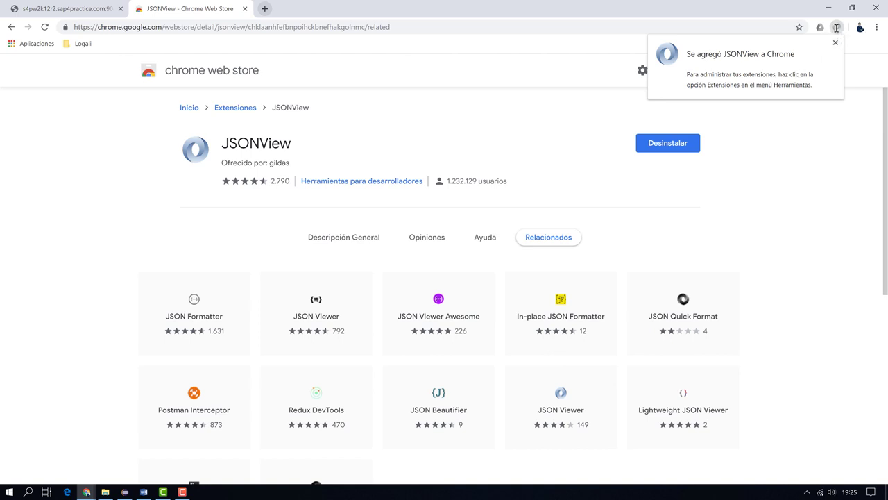
right_click(837, 28)
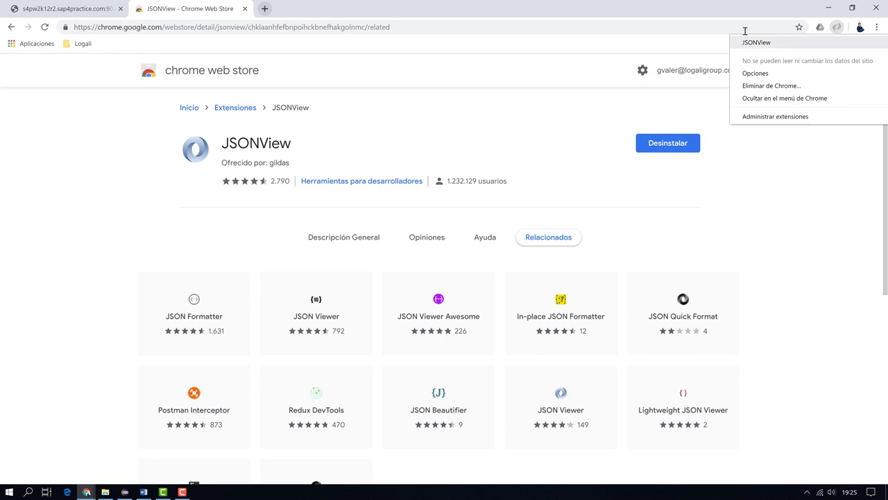
Back on the OData tab, reload the entity set so JSONView formats the JSON
left_click(91, 8)
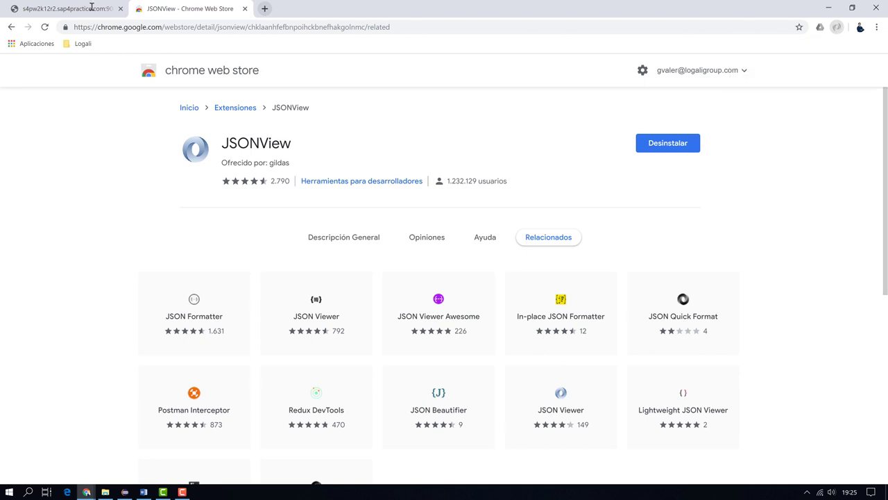
left_click(91, 7)
left_click(839, 28)
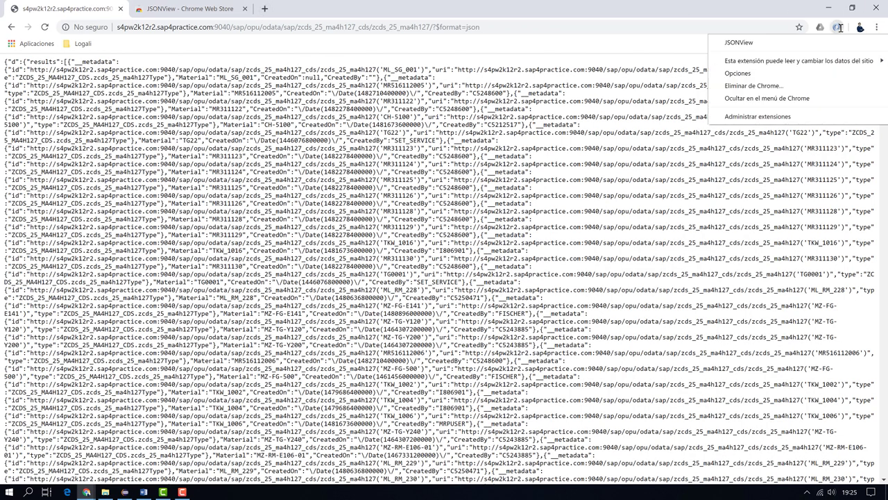
left_click(779, 40)
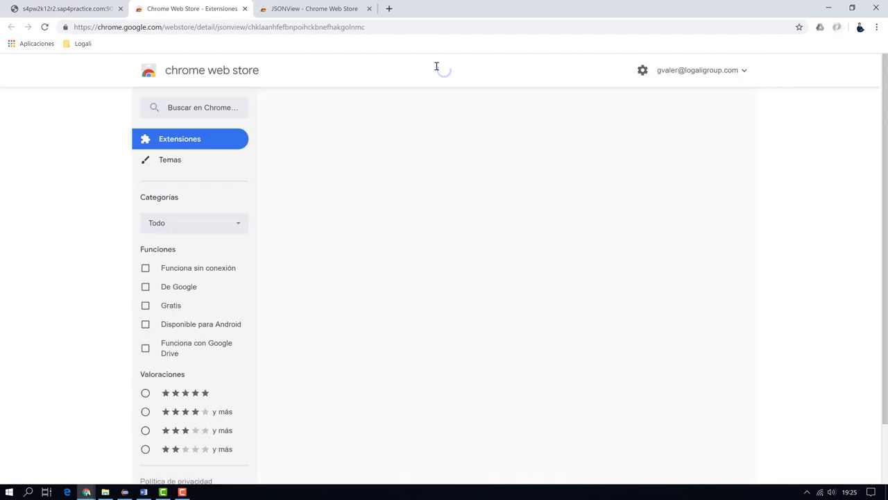
left_click(70, 8)
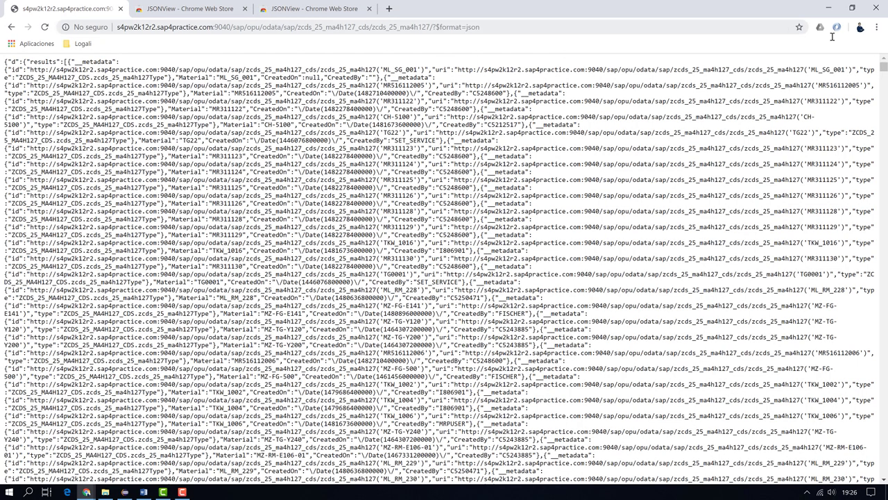
left_click(837, 28)
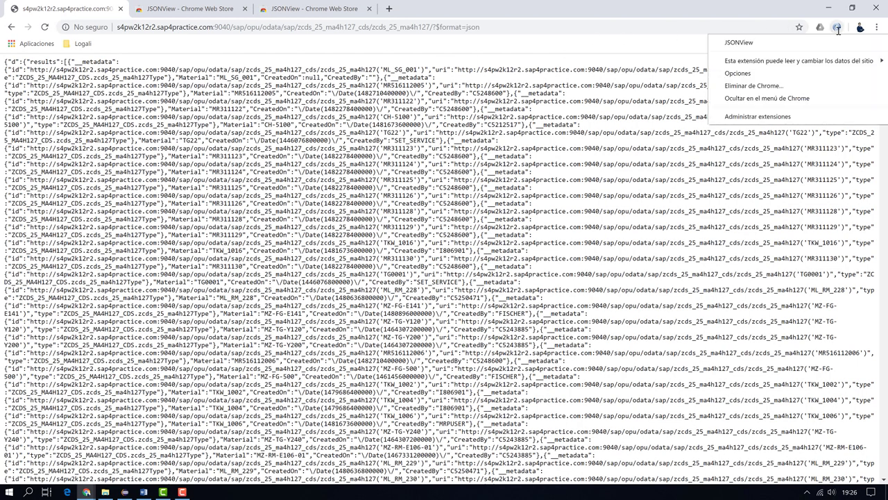
left_click(331, 44)
left_click(44, 26)
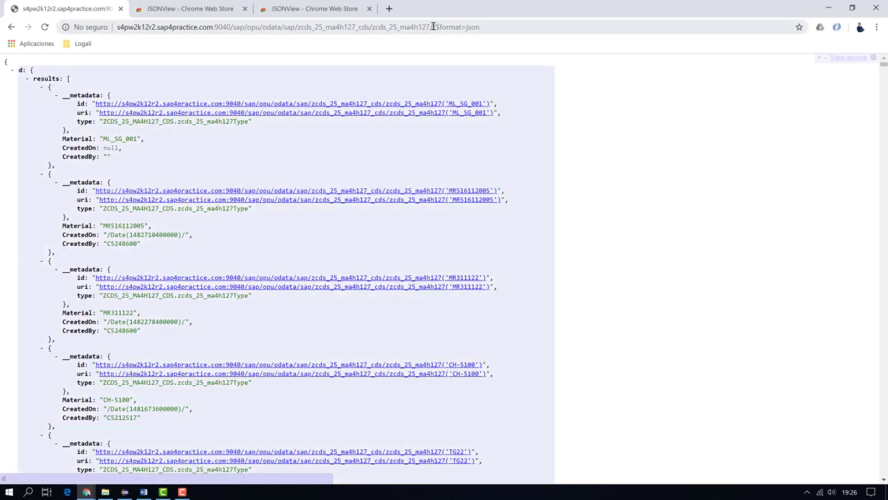
Delete ?$format=json from the URL so the entity set loads as XML
left_click_drag(433, 26, 517, 35)
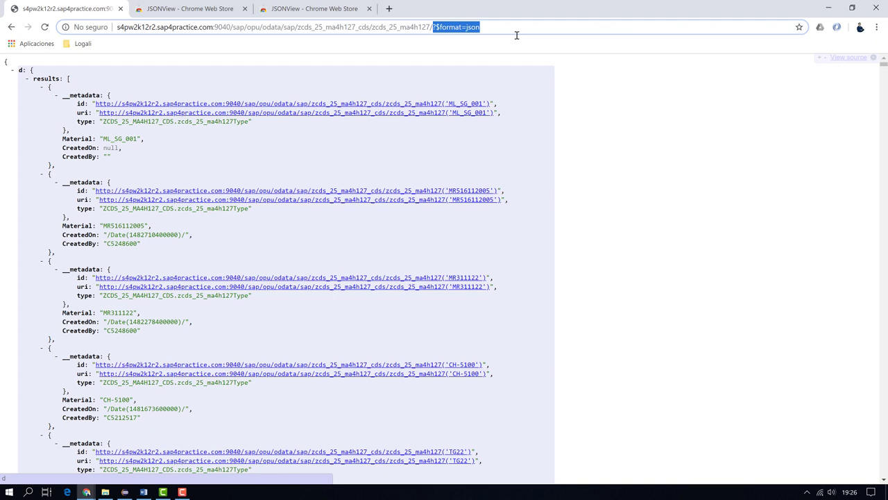
key("BackSpace")
key("BackSpace")
key("Return")
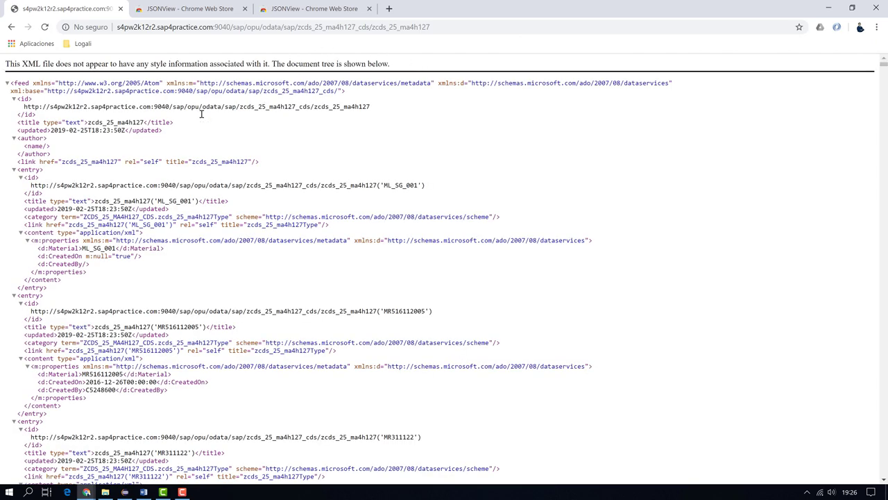
Reload the entity set with /?$format=json and select the first result object, ML_SG_001
left_click(460, 27)
double_click(461, 28)
left_click(461, 27)
left_click(460, 27)
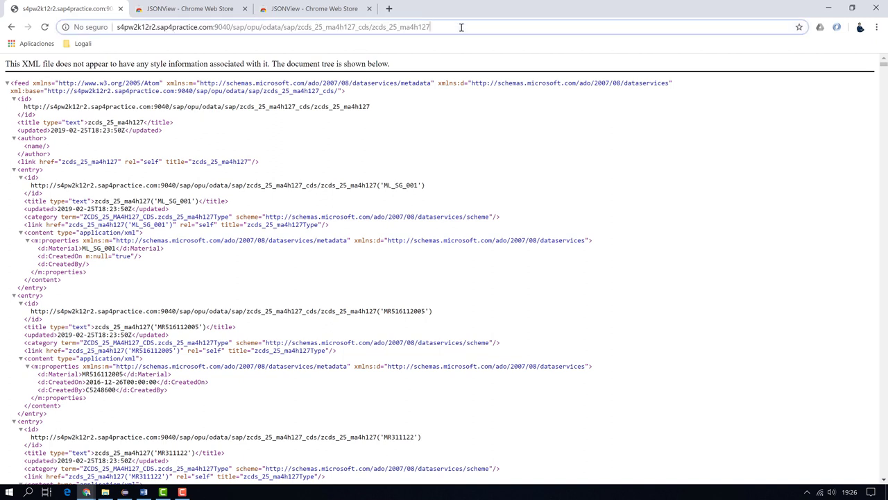
type("/")
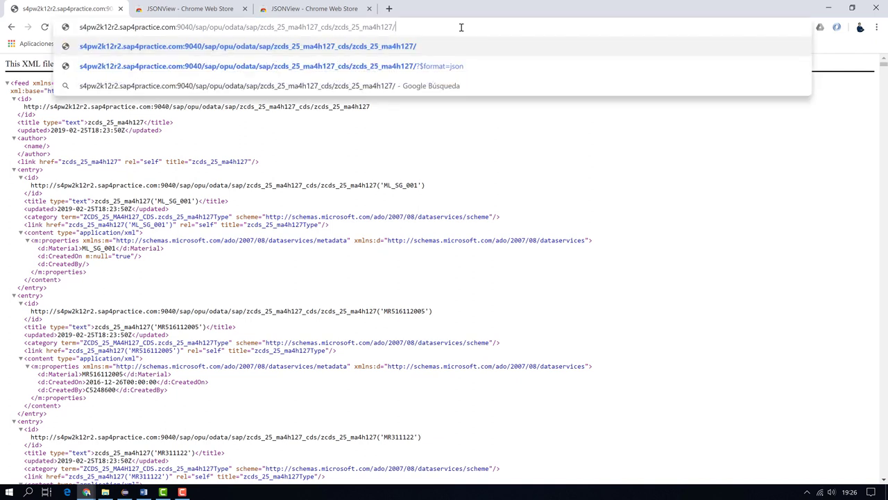
key("Down")
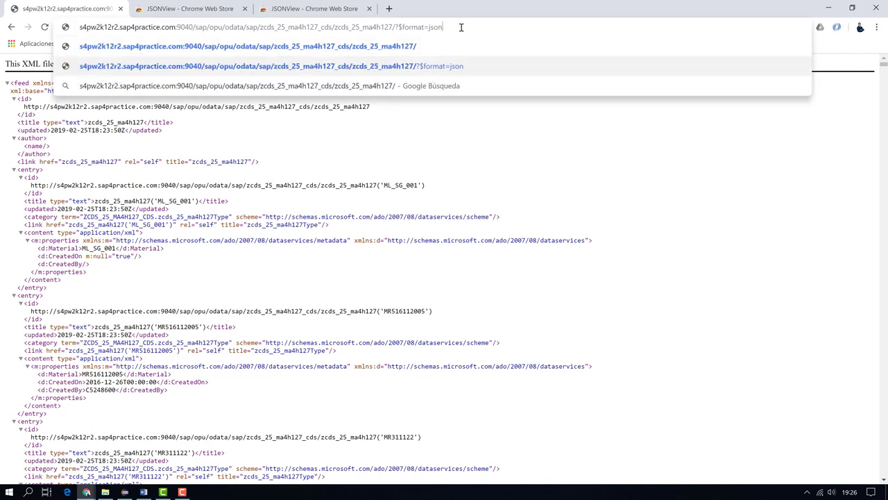
key("Return")
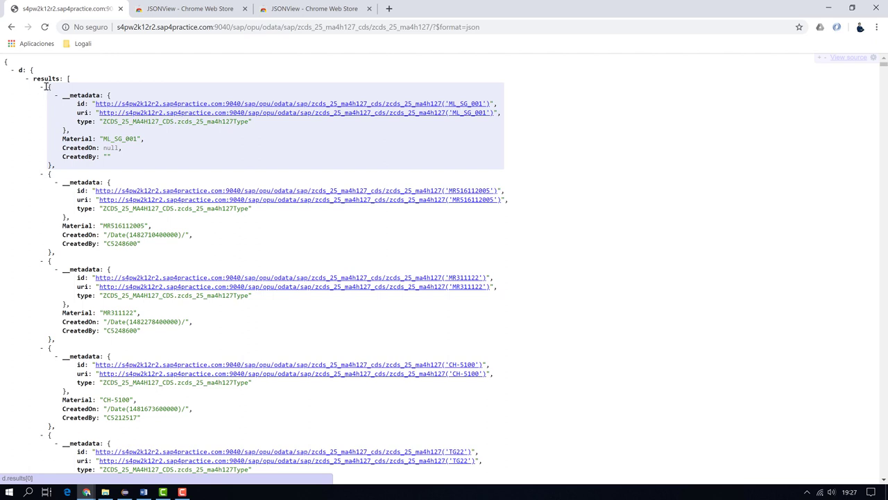
left_click_drag(49, 86, 71, 169)
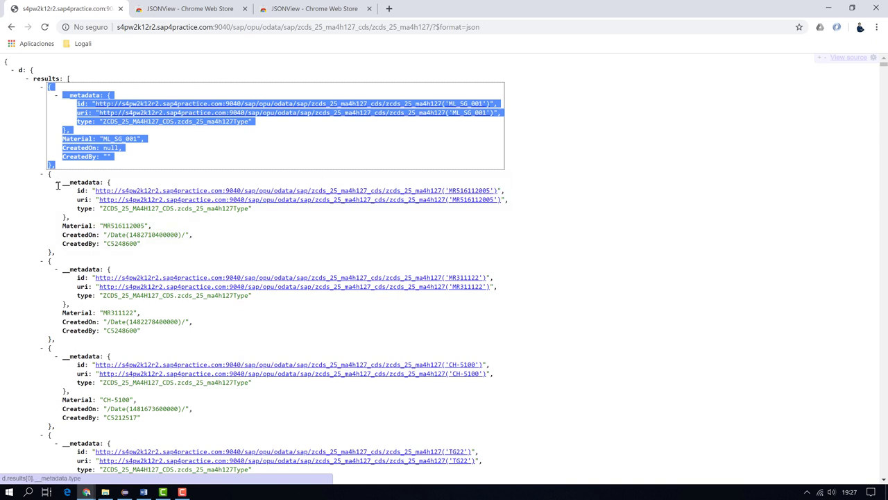
Open odata.org in a new tab and view the Developers > Getting Started page
left_click(388, 8)
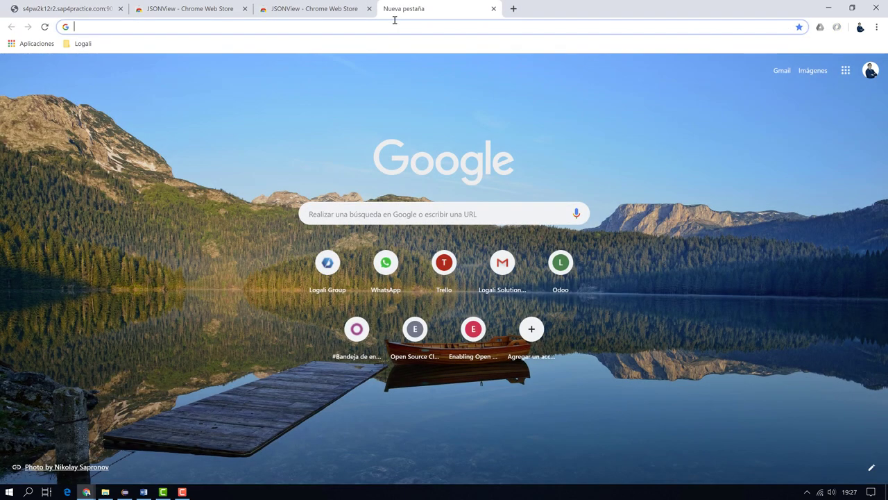
type("odata")
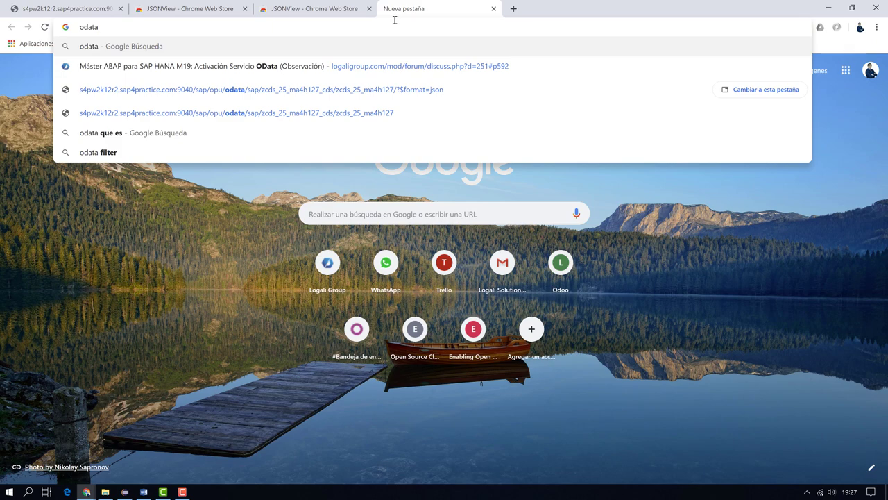
type(".org")
key("Return")
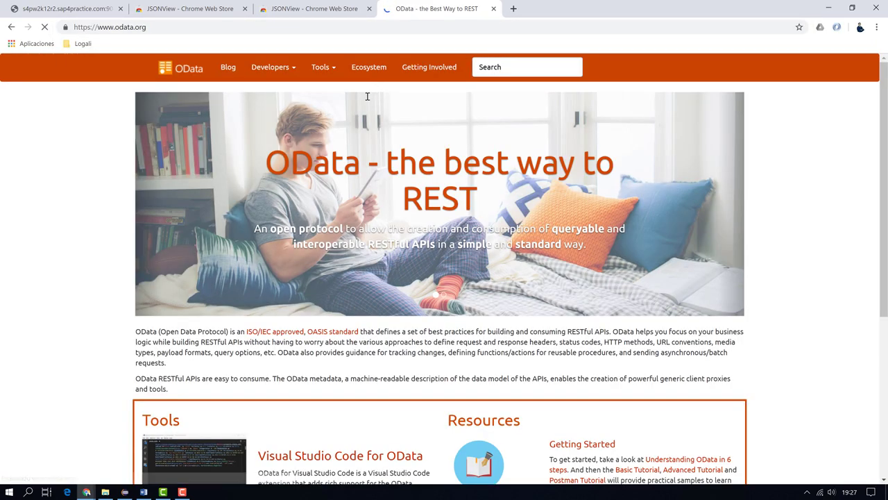
left_click(293, 73)
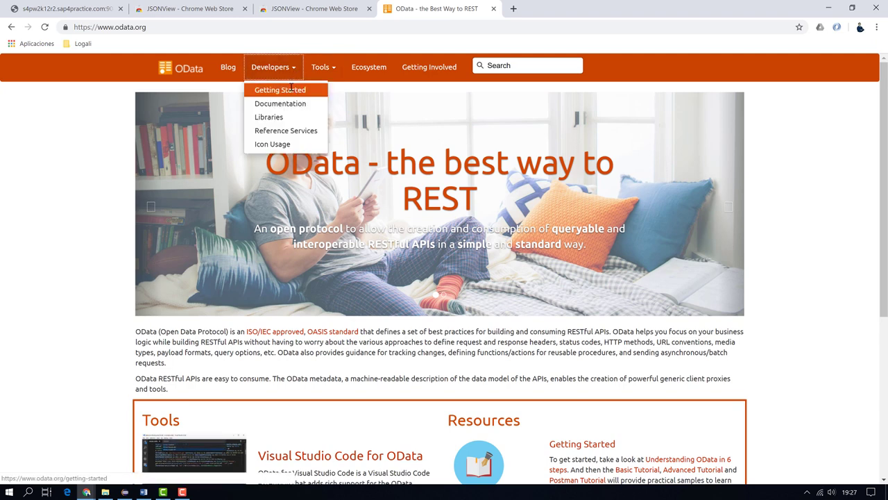
left_click(291, 88)
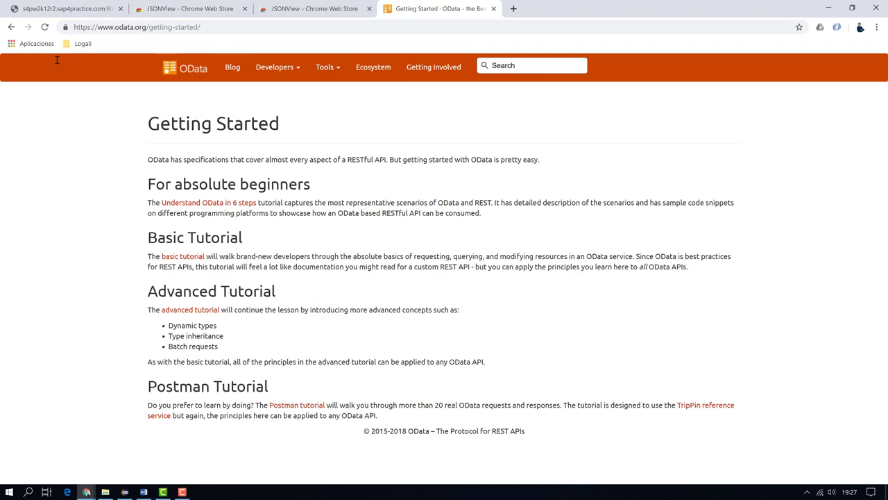
left_click(11, 28)
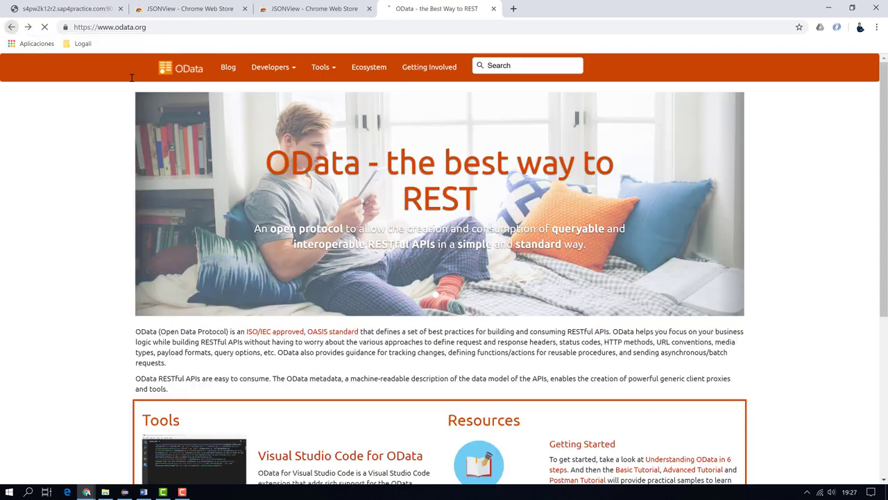
Switch between the odata.org tab and the JSON results tab, ending on the JSON
left_click(78, 8)
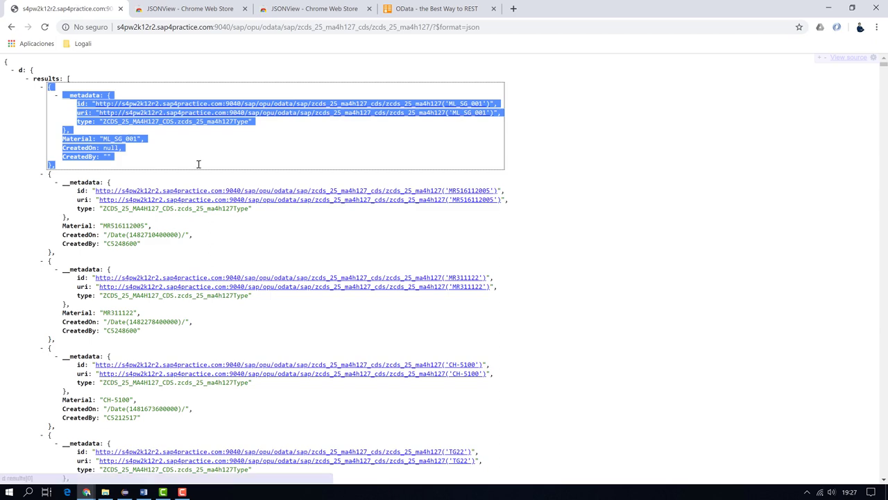
left_click(436, 5)
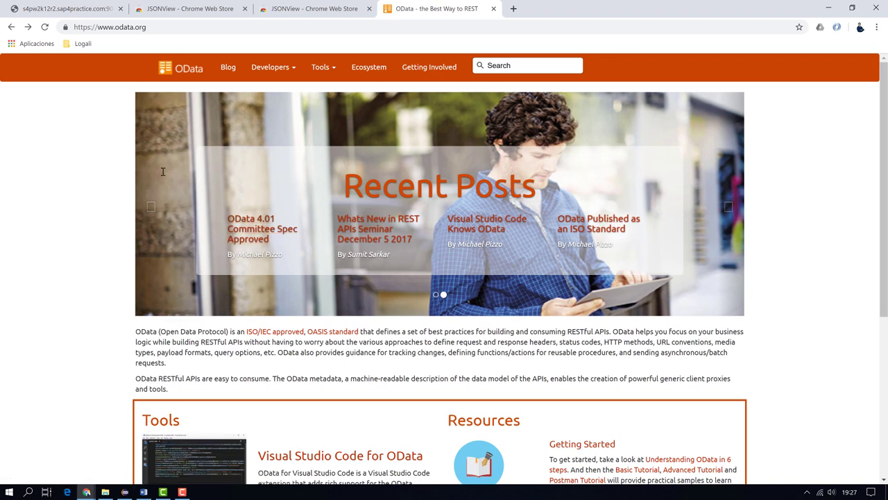
left_click(75, 11)
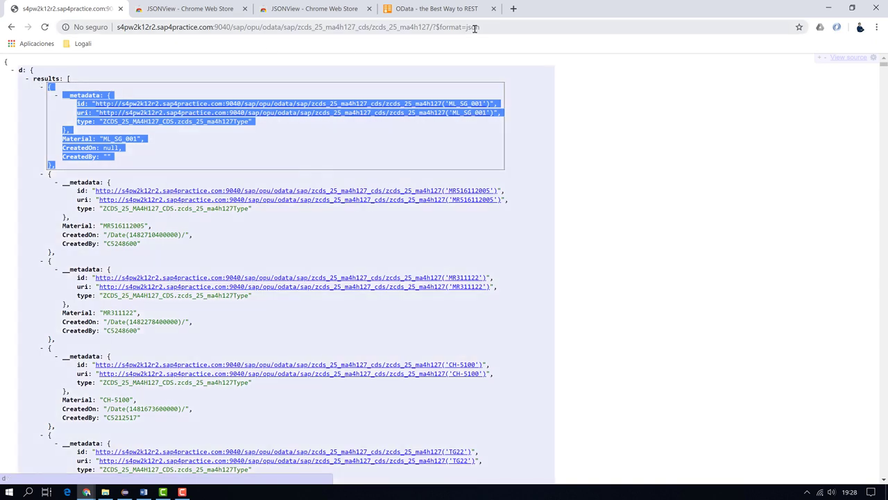
Replace ?$format=json with $count to get 1250 entries, then focus the ZCDS_25_MA4H127 source in Eclipse
left_click(439, 27)
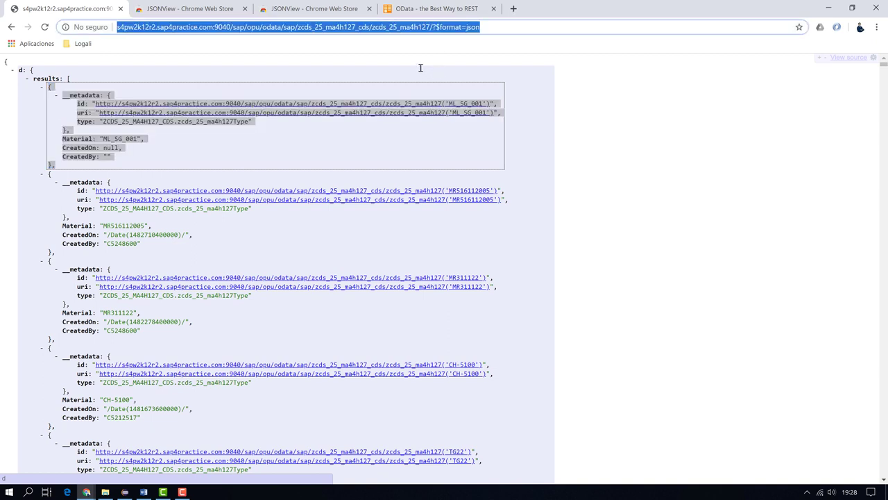
key("End")
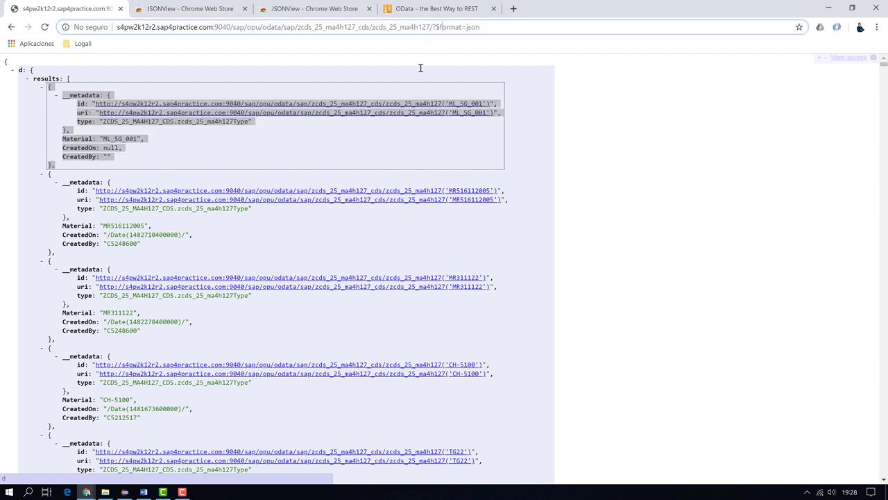
key("BackSpace")
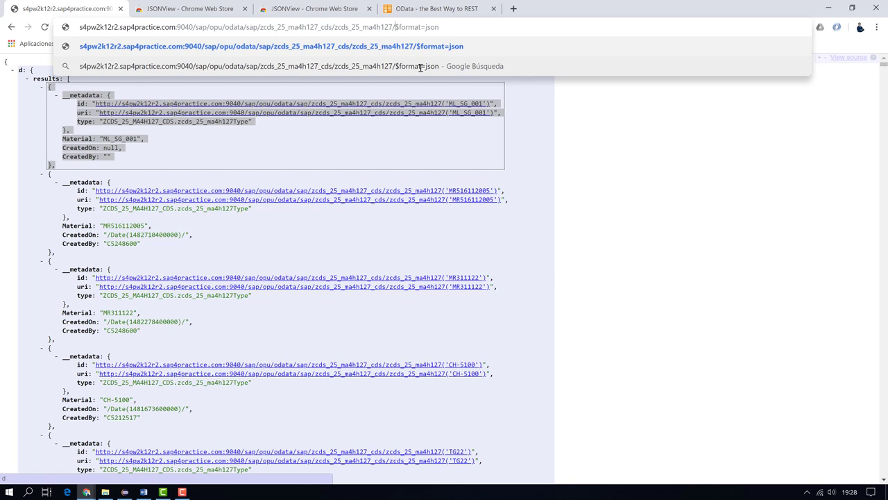
key("End")
key("BackSpace")
key("BackSpace")
key("BackSpace")
key("BackSpace")
key("BackSpace")
key("BackSpace")
key("BackSpace")
key("BackSpace")
key("BackSpace")
key("BackSpace")
key("BackSpace")
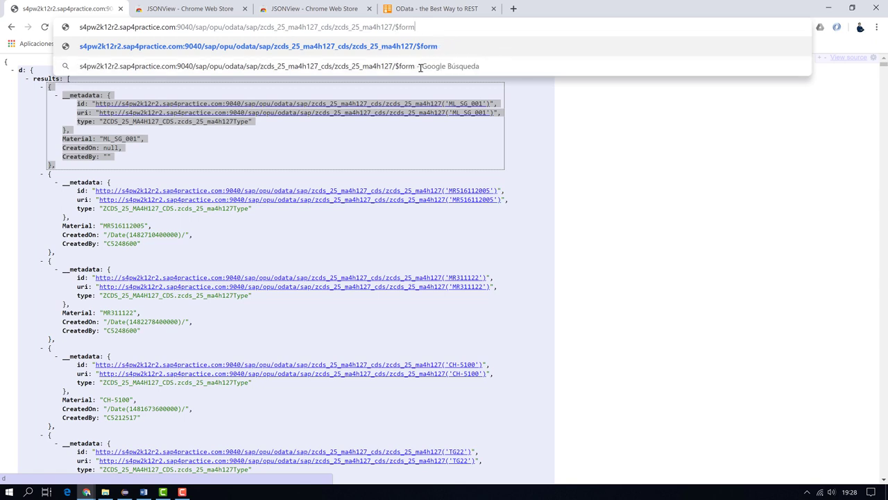
type("count")
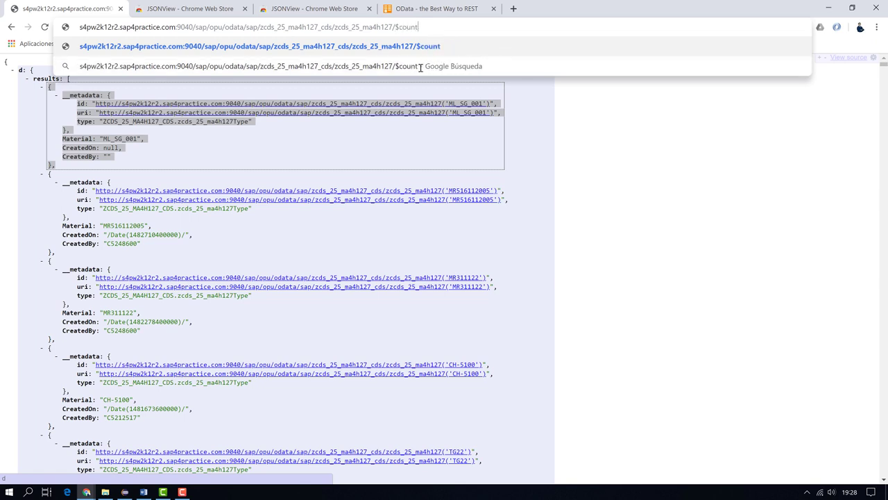
key("Return")
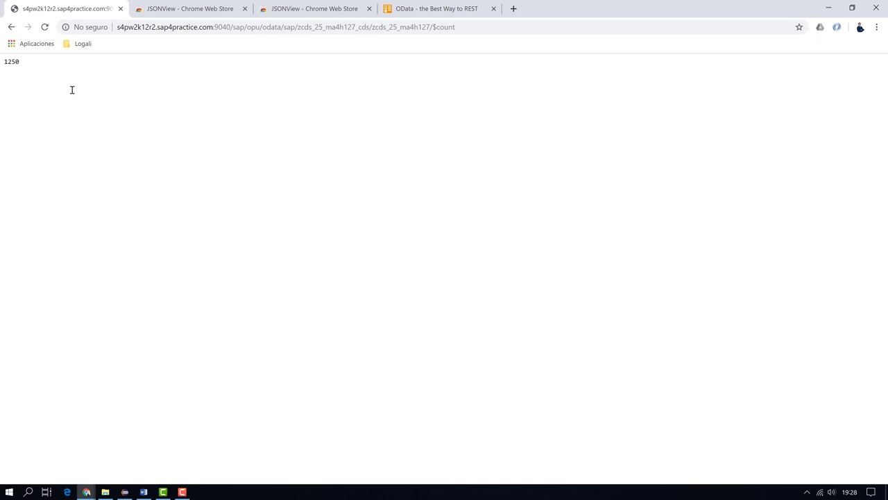
left_click_drag(27, 65, 6, 63)
left_click(125, 491)
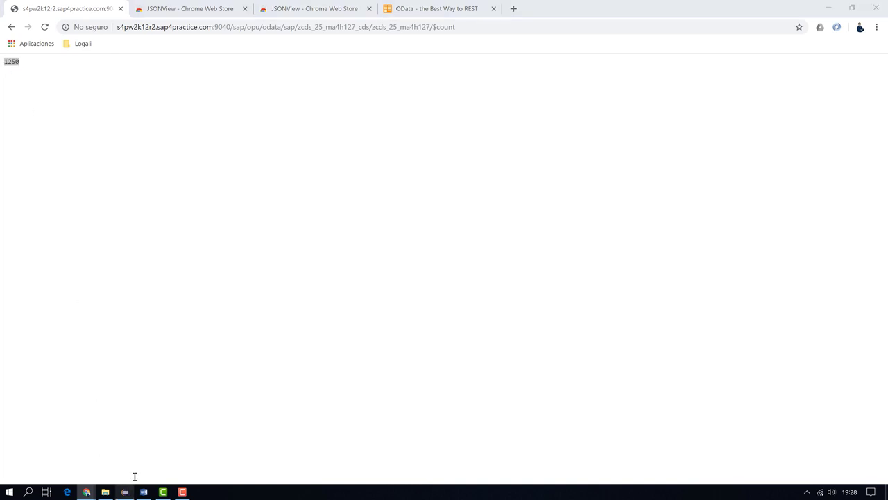
left_click(279, 238)
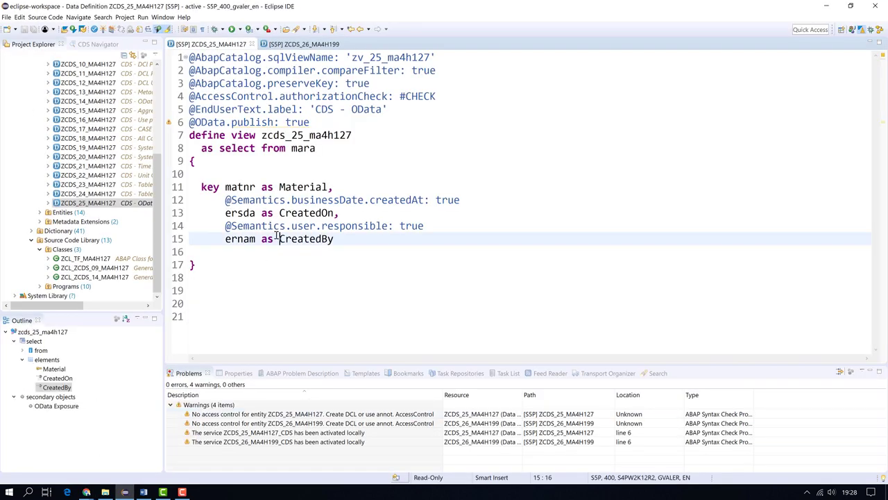
Preview ZCDS_25_MA4H127 data with Max. Rows set to 2000, retrieving 1250 rows
key("F8")
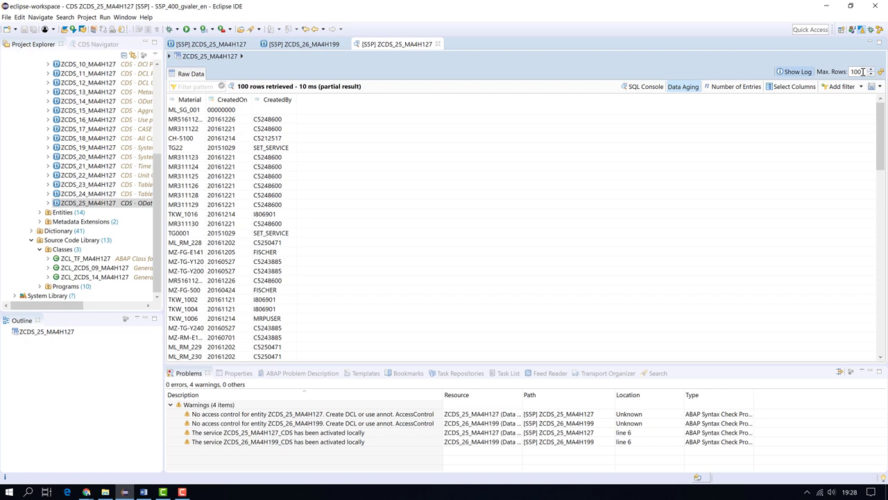
double_click(850, 72)
type("20")
key("Return")
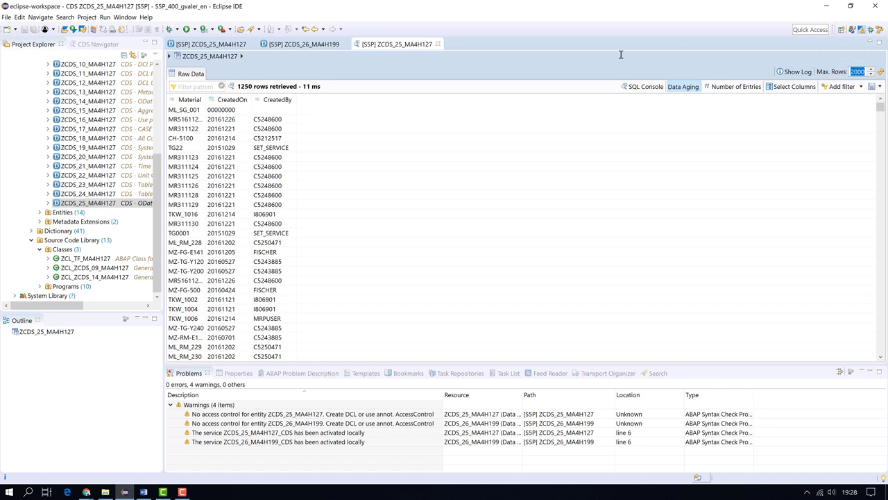
Review the data preview, then bring Chrome's $count page back to the front
double_click(215, 43)
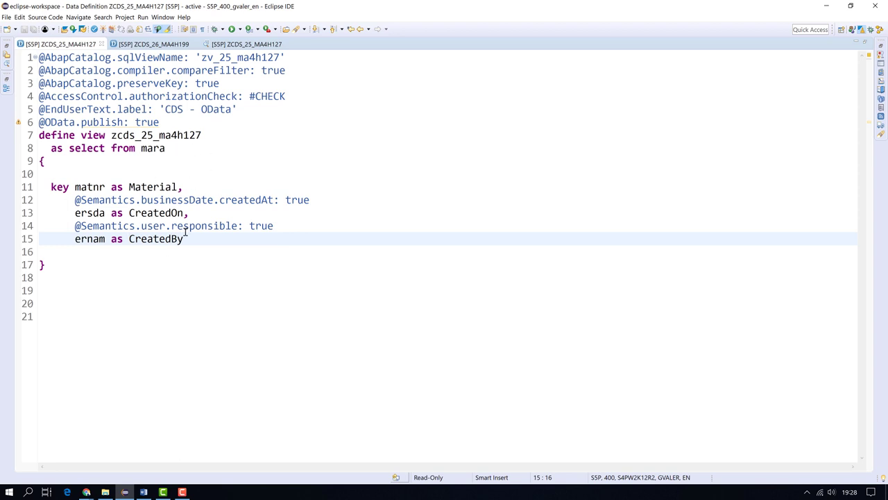
left_click(246, 43)
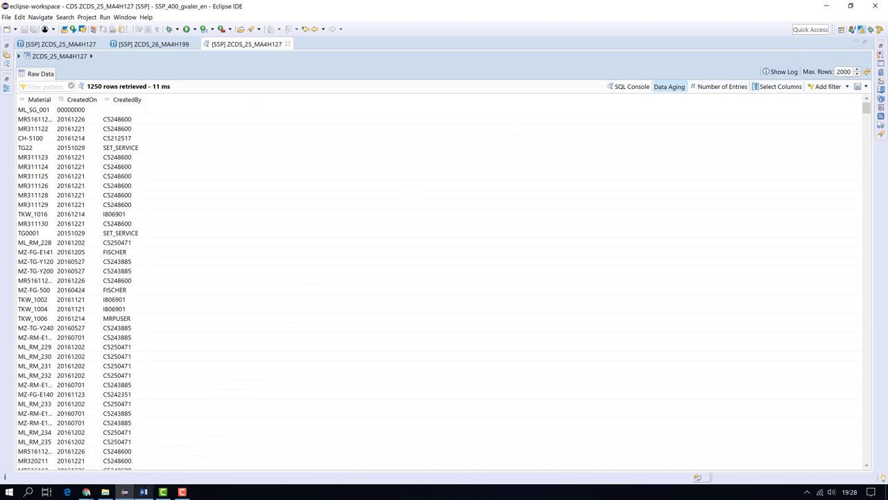
left_click(144, 492)
mouse_move(86, 492)
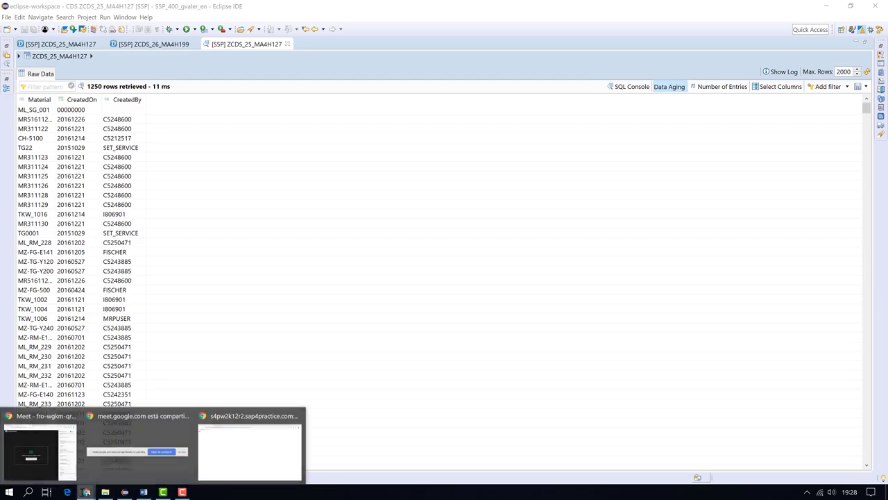
left_click(215, 464)
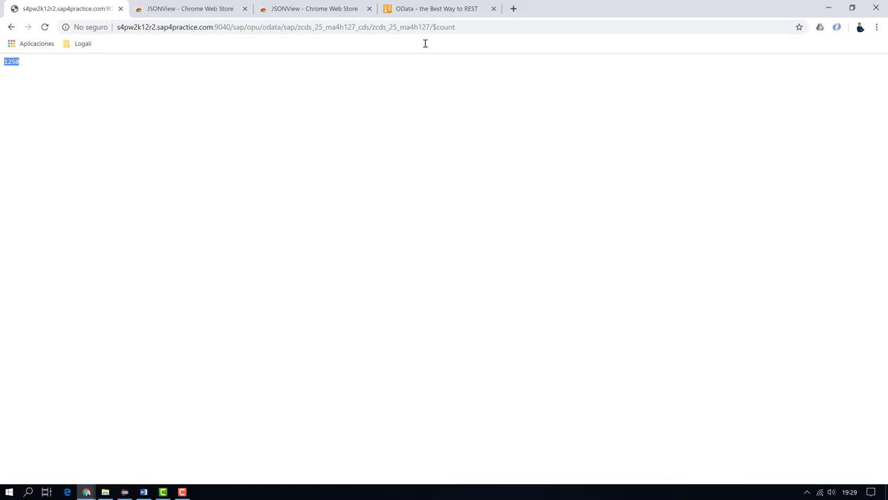
left_click(442, 27)
Replace $count with ?$format=json to reload the full JSON list, then return to Eclipse
key("End")
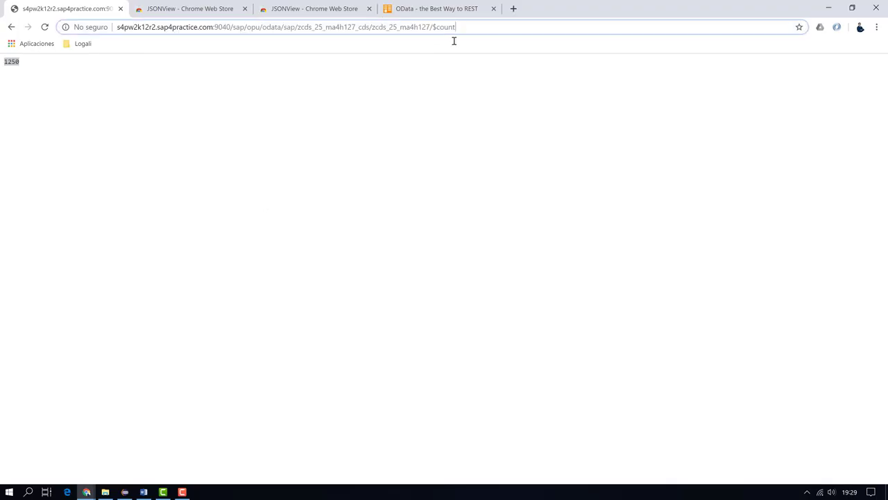
key("BackSpace")
key("BackSpace")
key("BackSpace")
key("BackSpace")
key("BackSpace")
key("BackSpace")
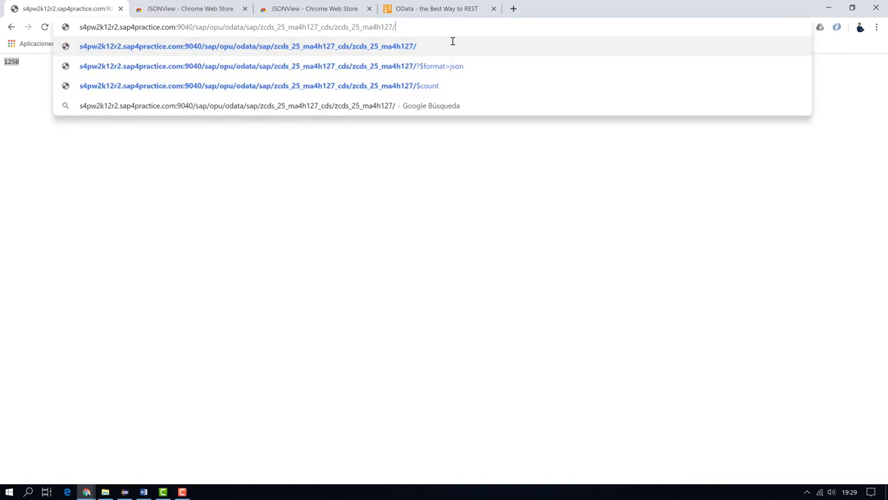
type("?")
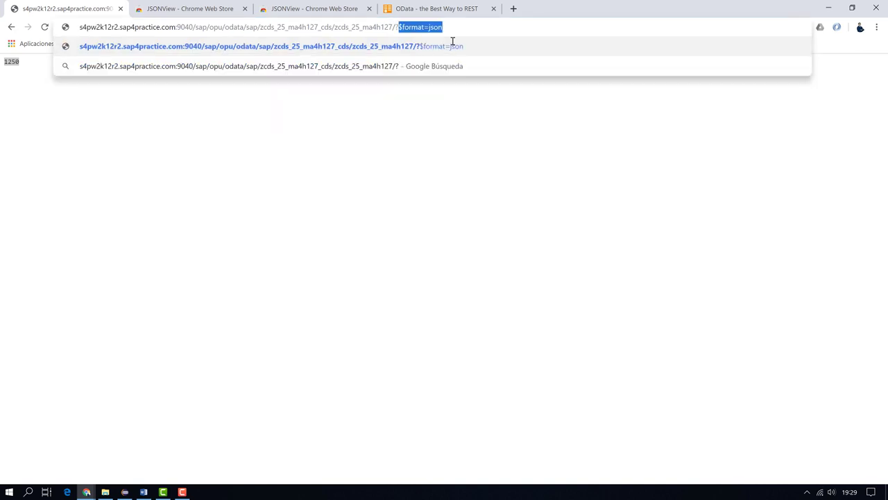
key("Return")
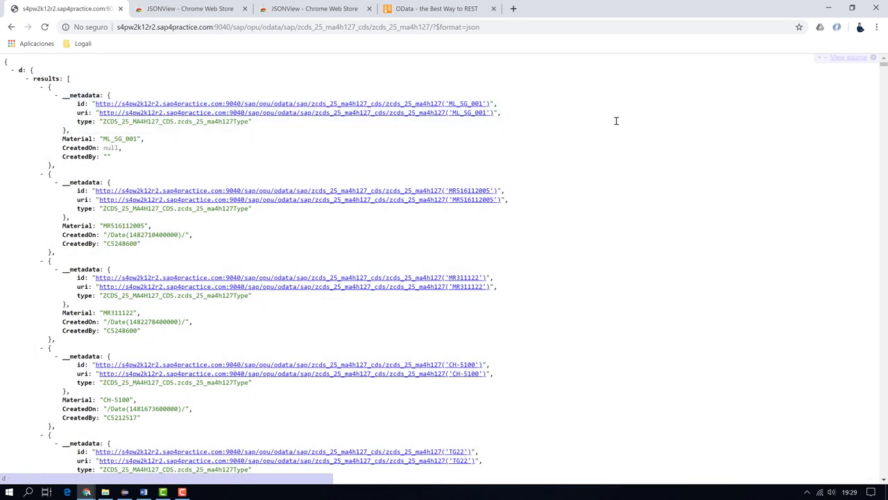
scroll(567, 179, "down", 2)
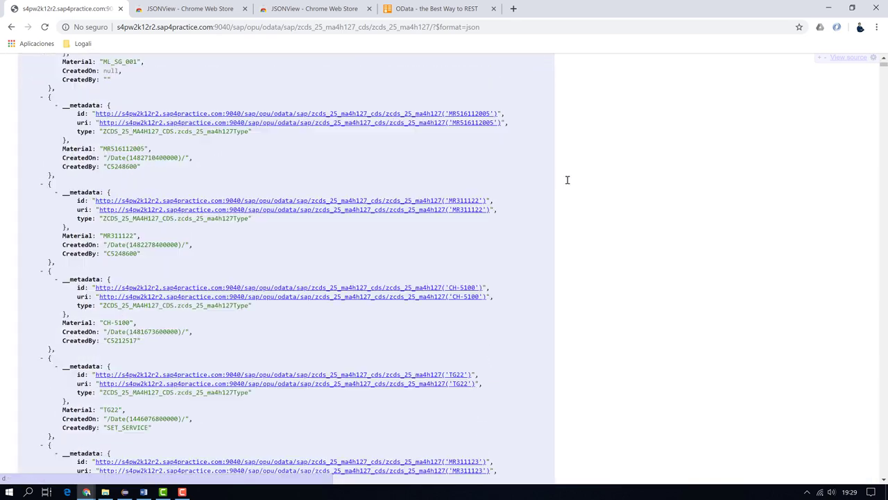
scroll(566, 180, "down", 2)
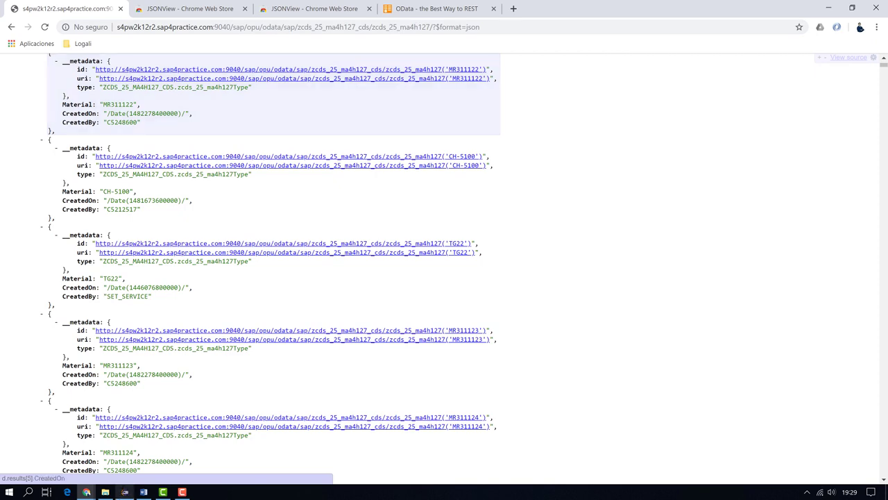
left_click(125, 491)
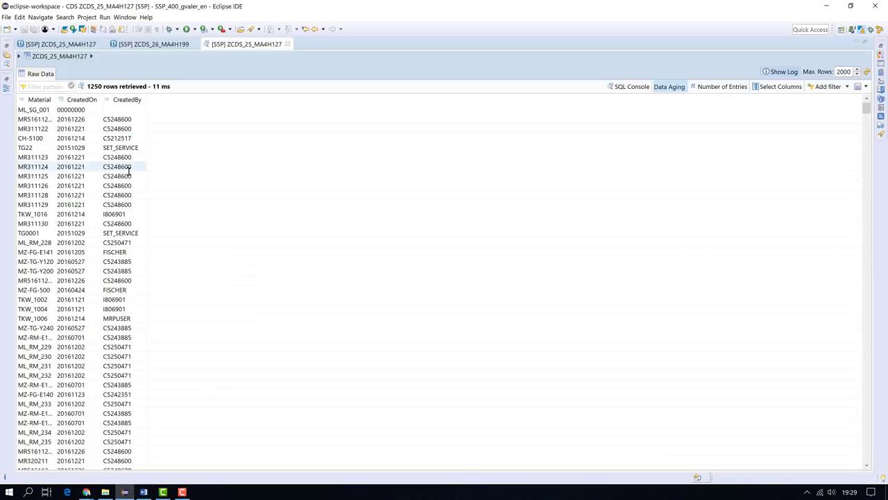
Compare the MR311123 and MR516112005 preview rows, widening the Material column
left_click(44, 157)
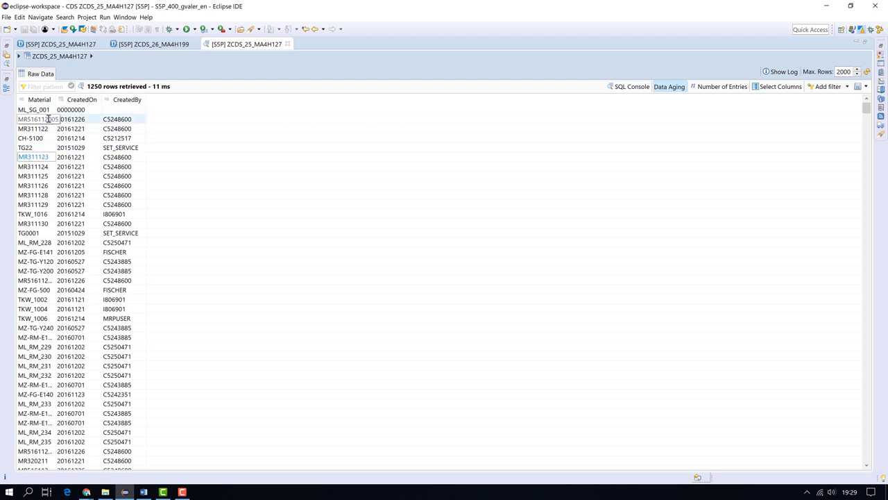
left_click_drag(57, 102, 66, 102)
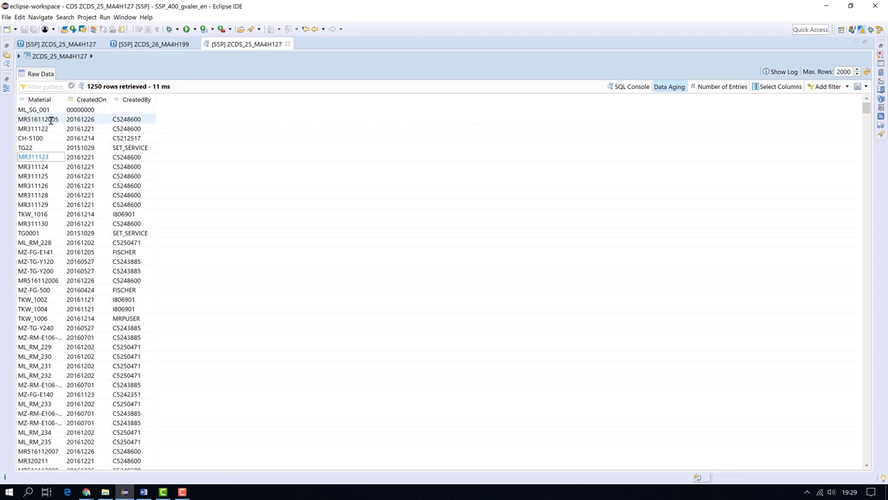
left_click(50, 120)
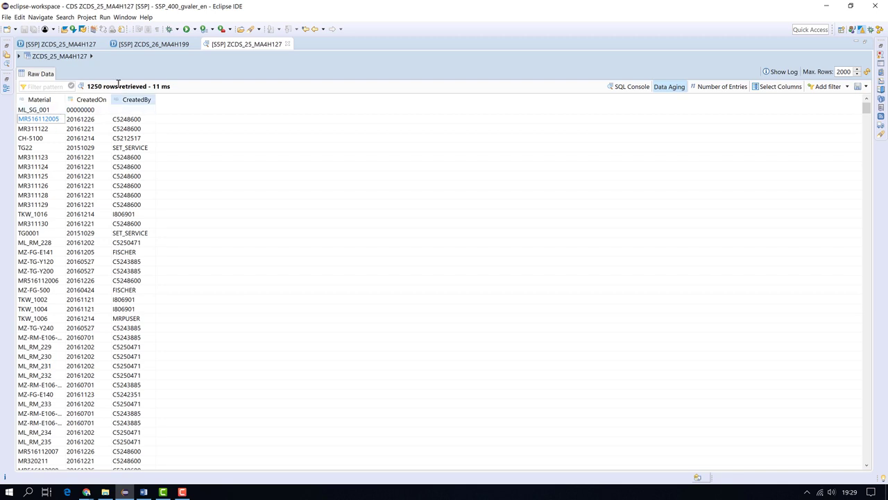
Highlight key field matnr in the ZCDS_25_MA4H127 source, then return to Chrome's JSON results
left_click(53, 45)
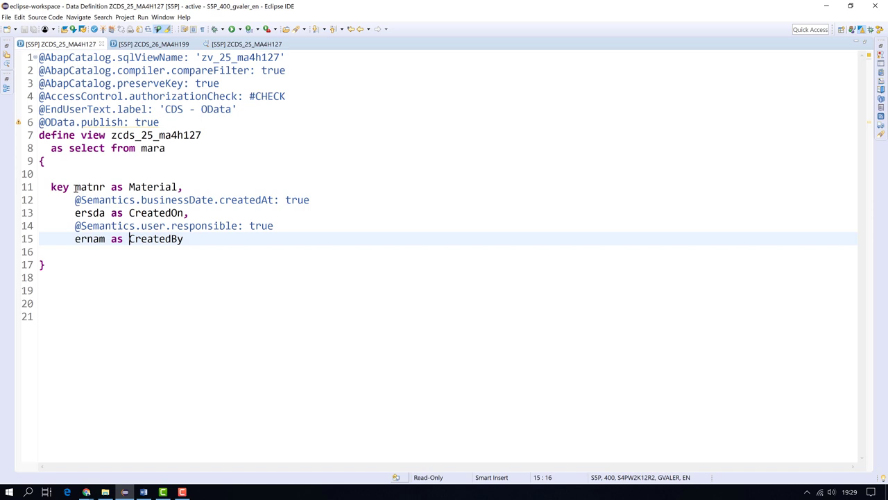
left_click_drag(75, 187, 106, 187)
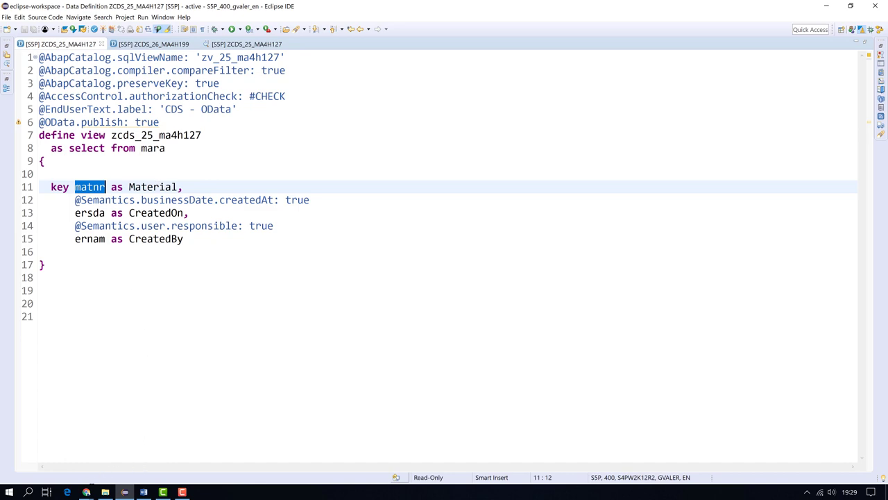
left_click(86, 491)
left_click(250, 451)
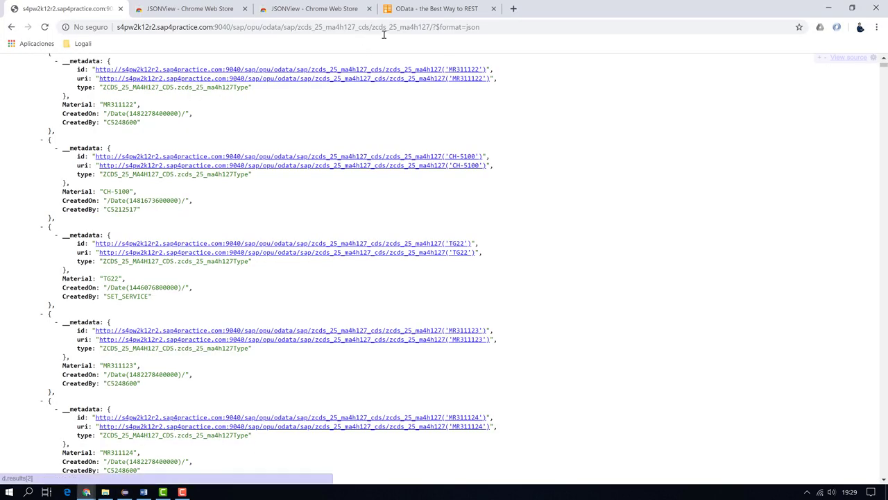
Try inserting empty key brackets ('') into the URL, then remove them and reload the JSON list
left_click(430, 28)
left_click(430, 27)
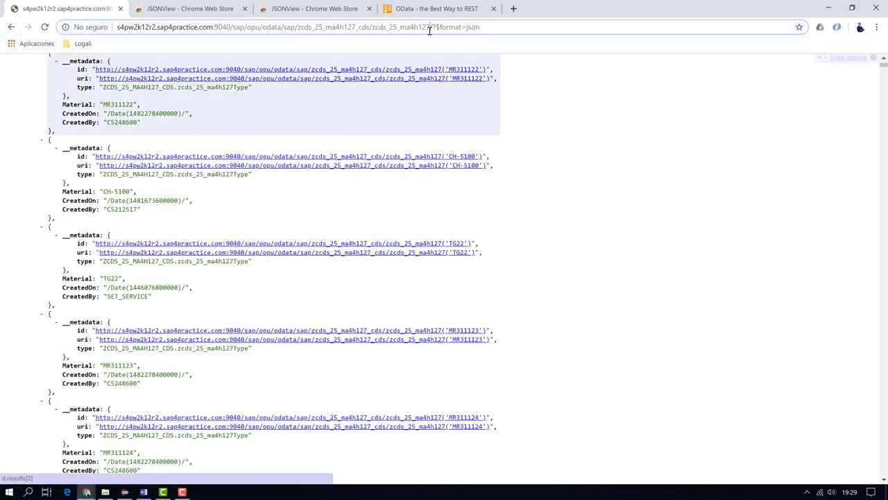
type("(")
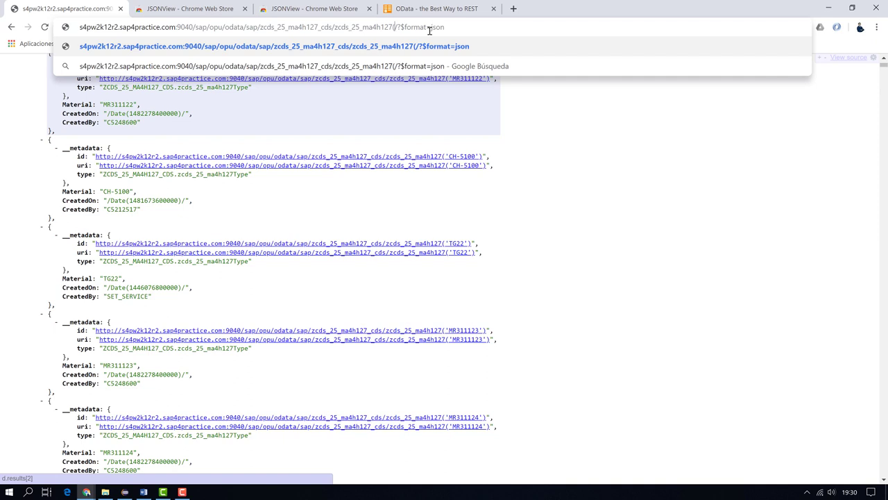
type("''")
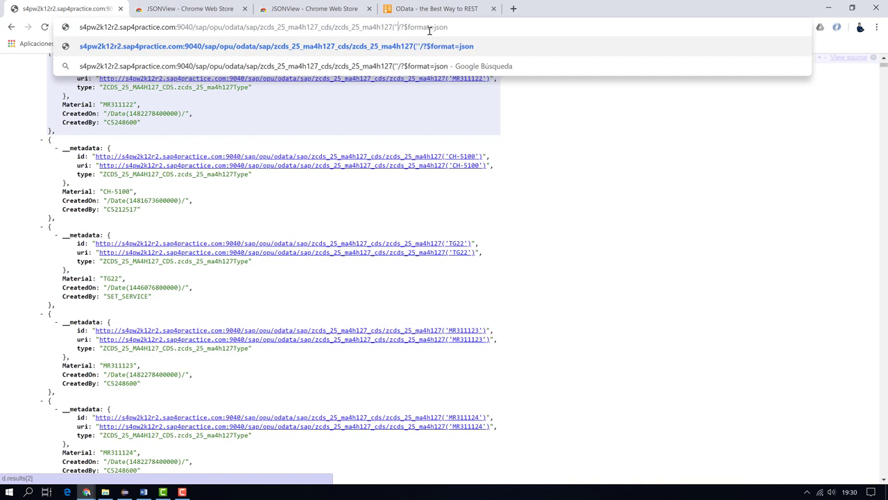
type(")")
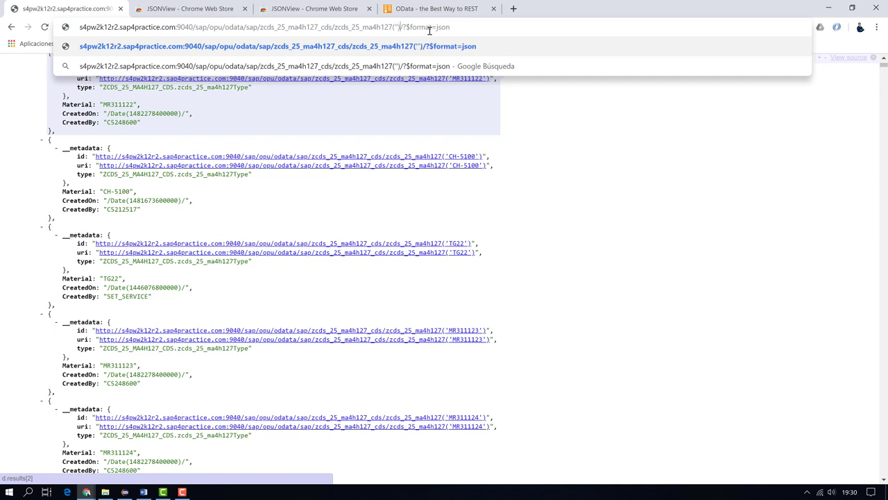
key("BackSpace")
key("BackSpace")
key("BackSpace")
key("BackSpace")
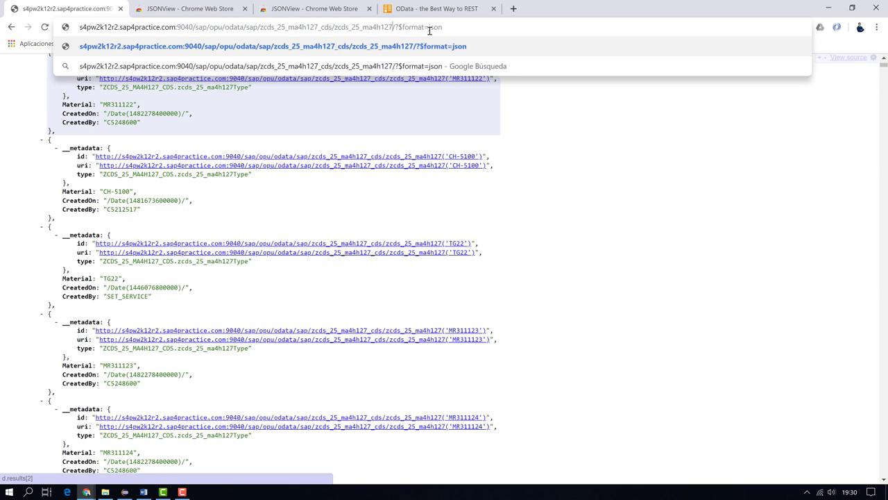
key("Return")
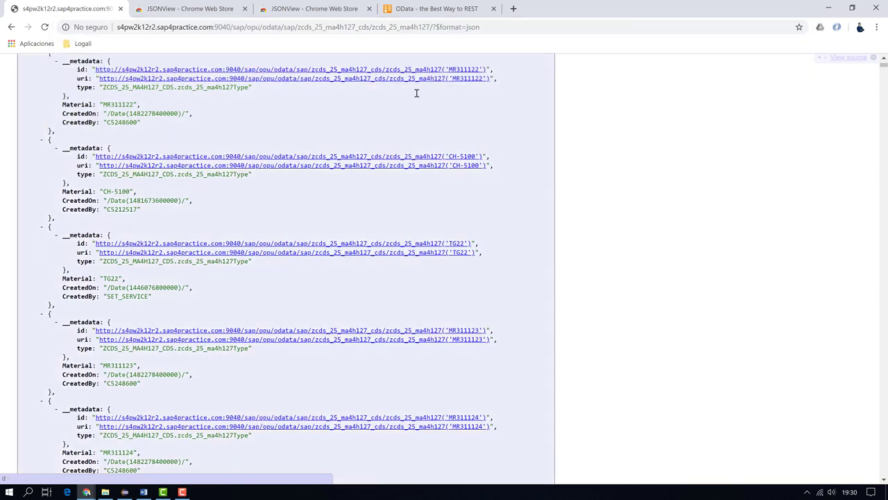
Locate the MR311122 entry's uri link and bring up its link options
scroll(101, 118, "up", 1)
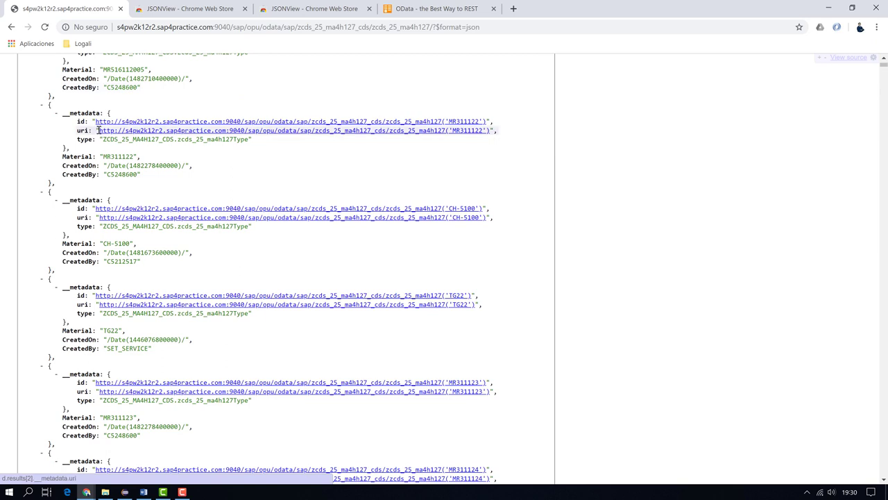
left_click(98, 130)
scroll(100, 131, "up", 1)
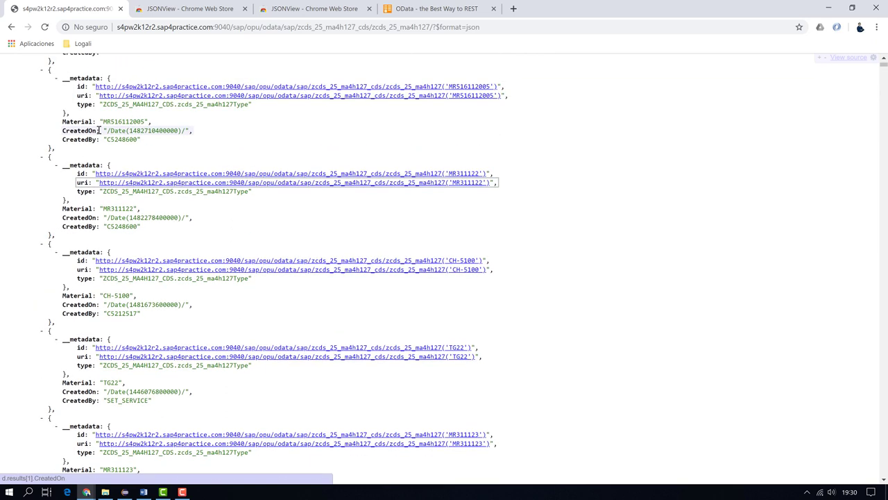
right_click(111, 182)
Open the MR311122 uri in a new tab and append /?$format=json to its URL
left_click(132, 192)
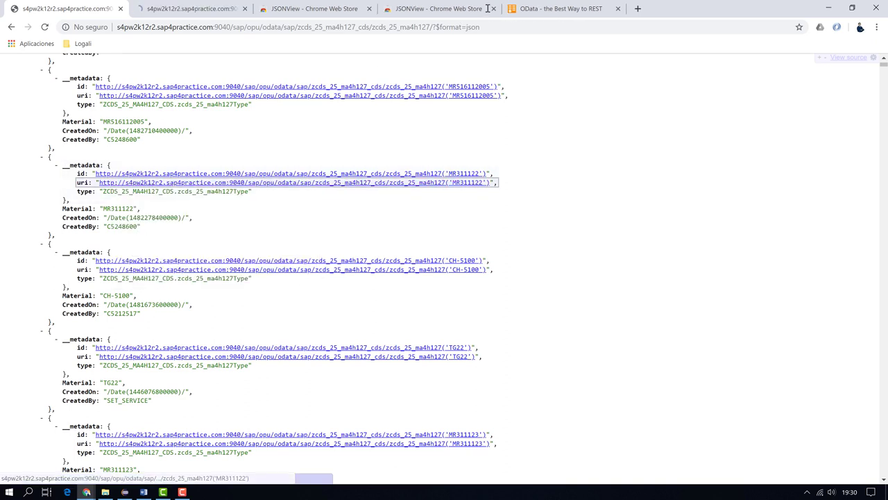
left_click(212, 7)
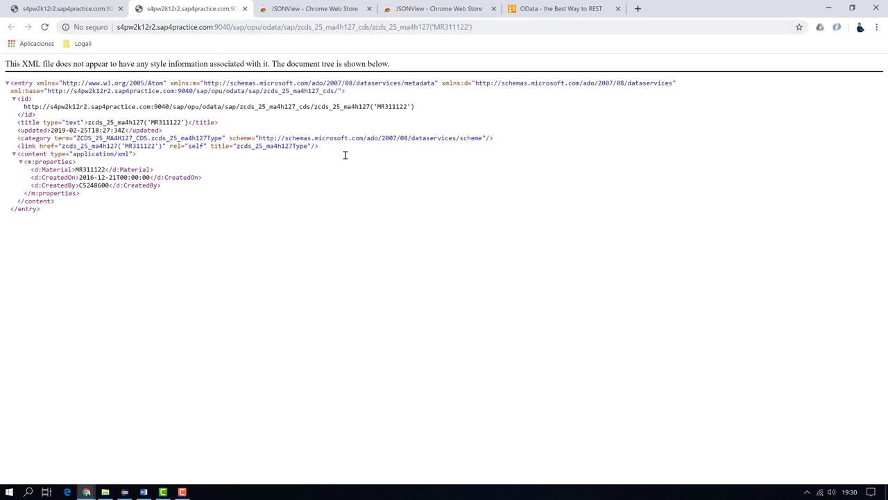
left_click(487, 26)
left_click(486, 26)
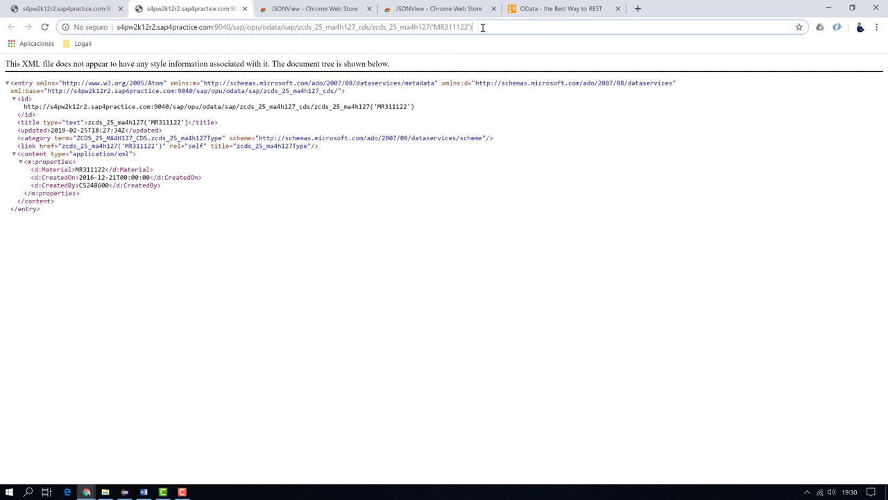
type("/")
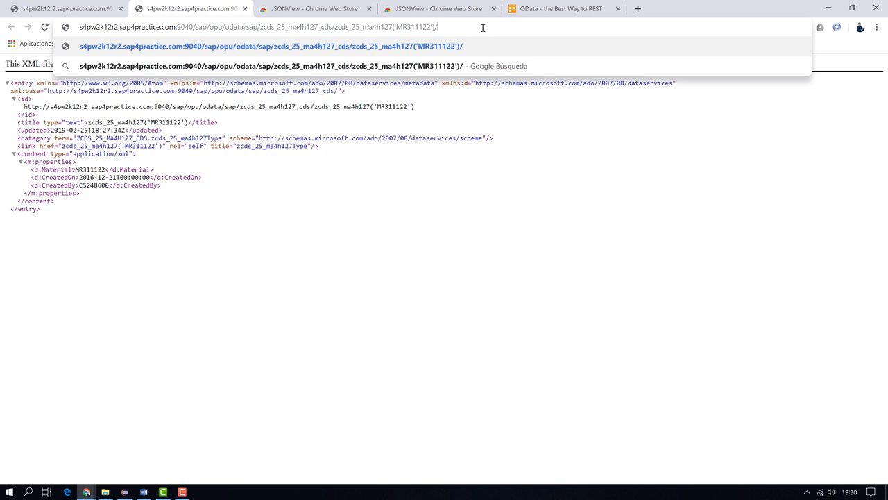
type("?$format")
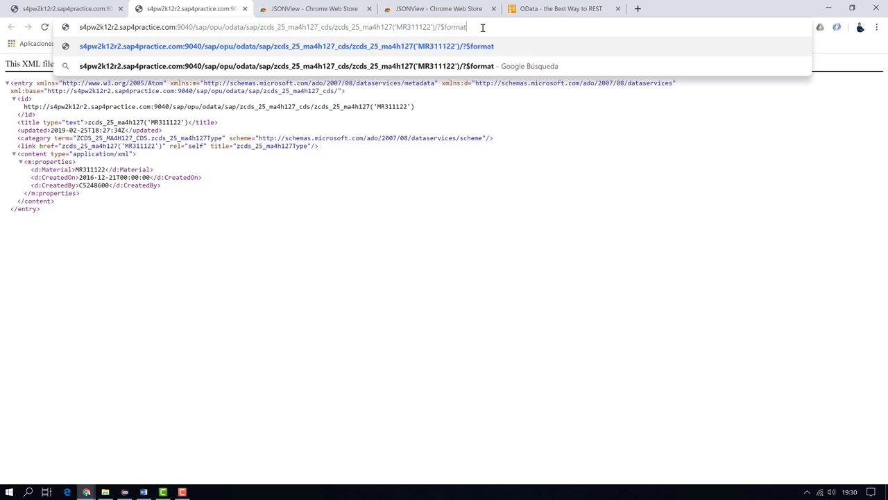
type("=json")
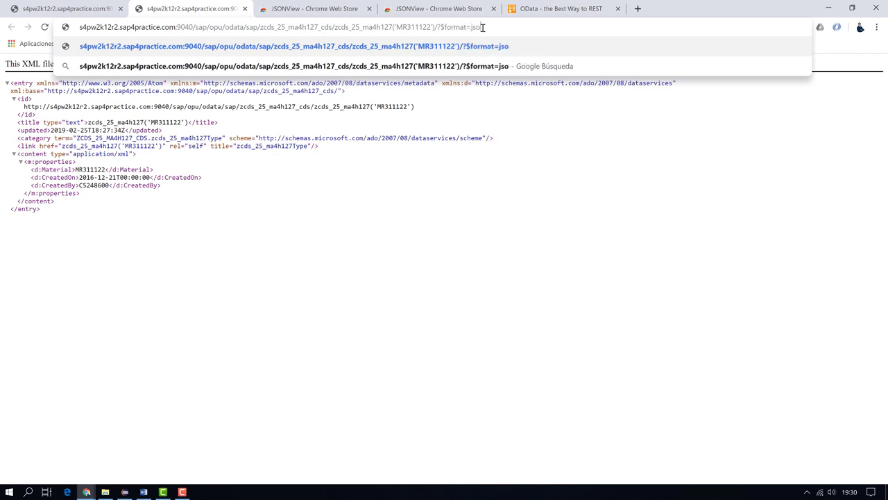
key("Return")
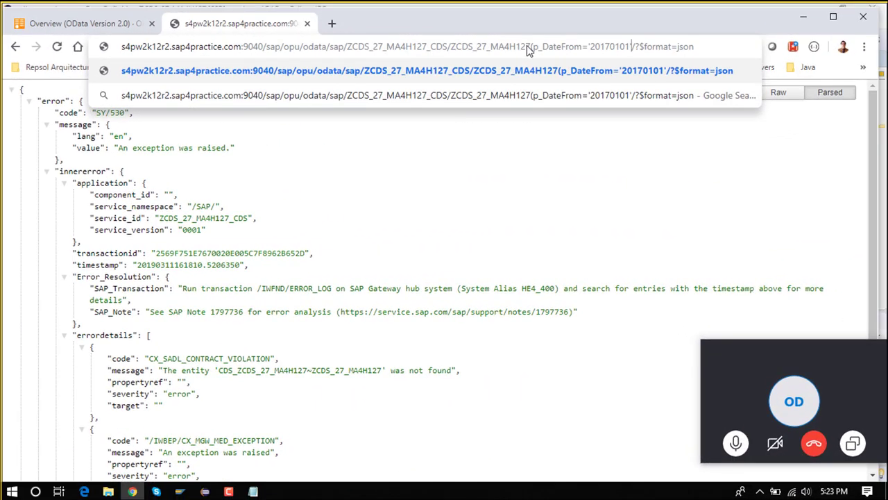
Look up the second parameter name p_DateTo in the view definition
type(",")
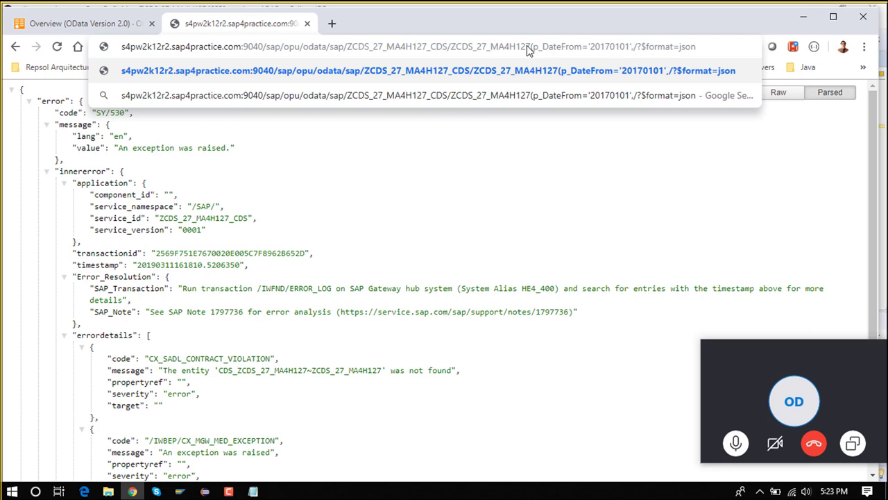
left_click(205, 491)
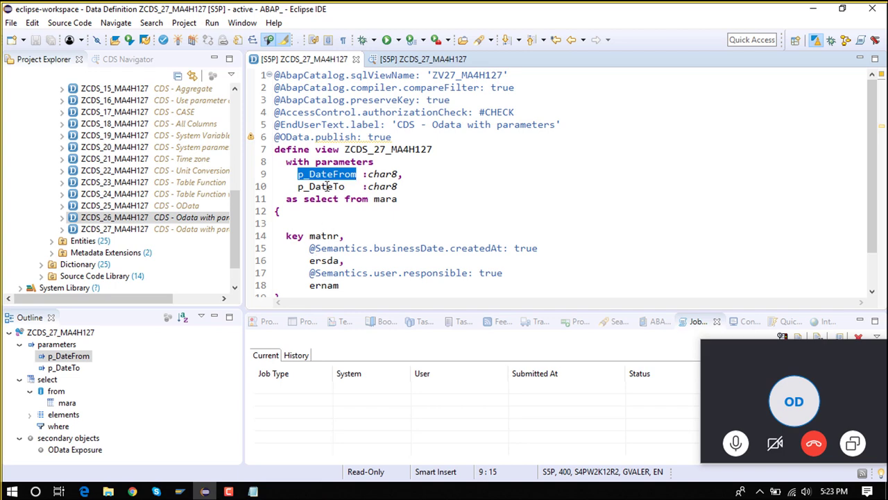
double_click(330, 186)
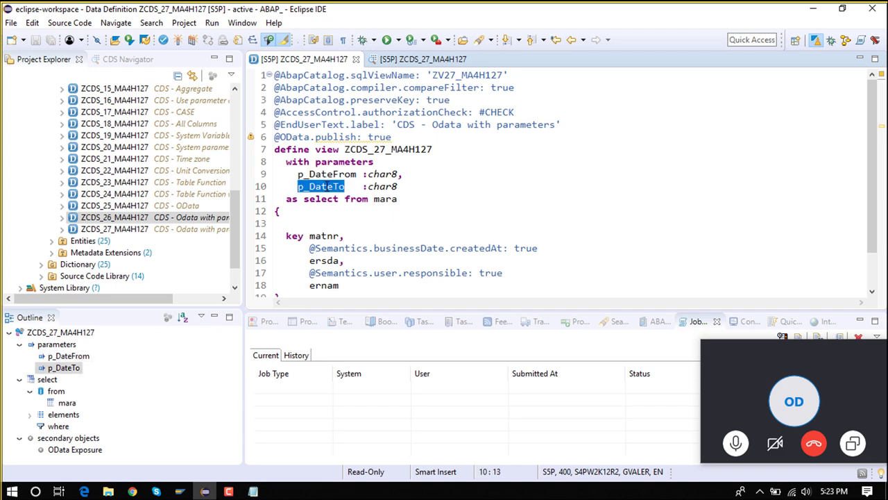
left_click(134, 491)
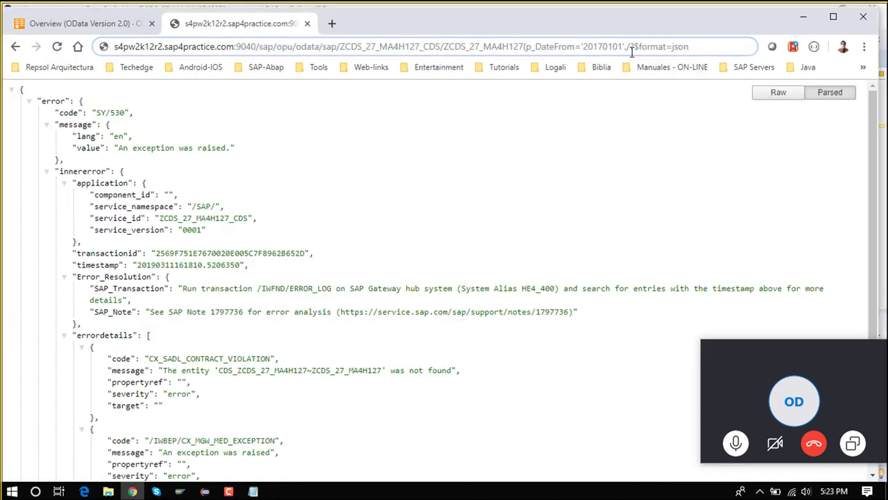
Add ,p_DateTo='20171231' after p_DateFrom='20170101' in the ZCDS_27_MA4H127 service URL
left_click(632, 52)
type(",p_DateTo")
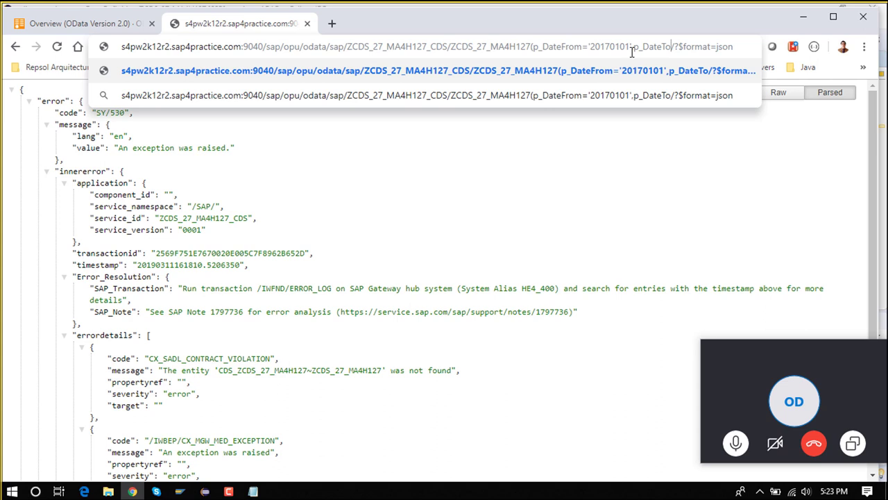
type("=''")
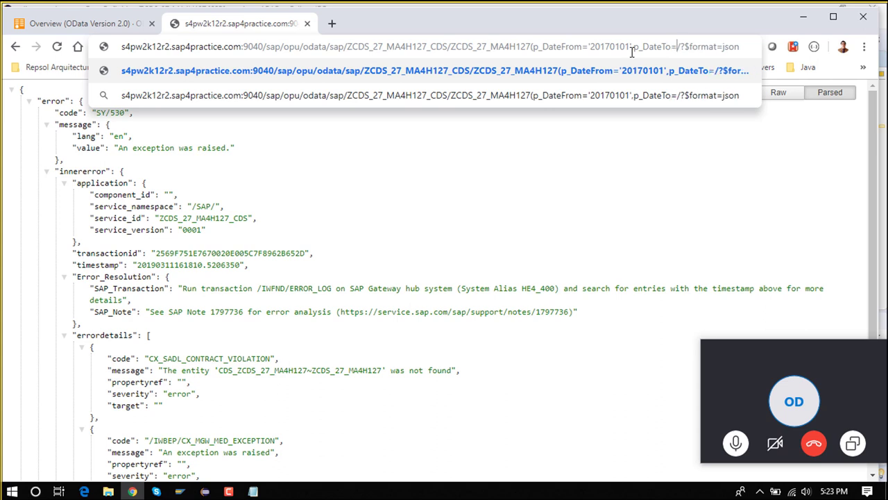
key("Left")
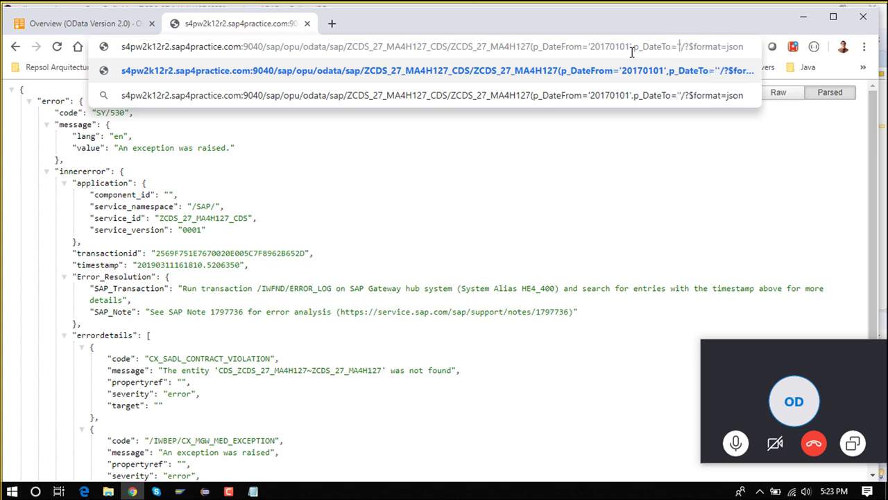
type("2017")
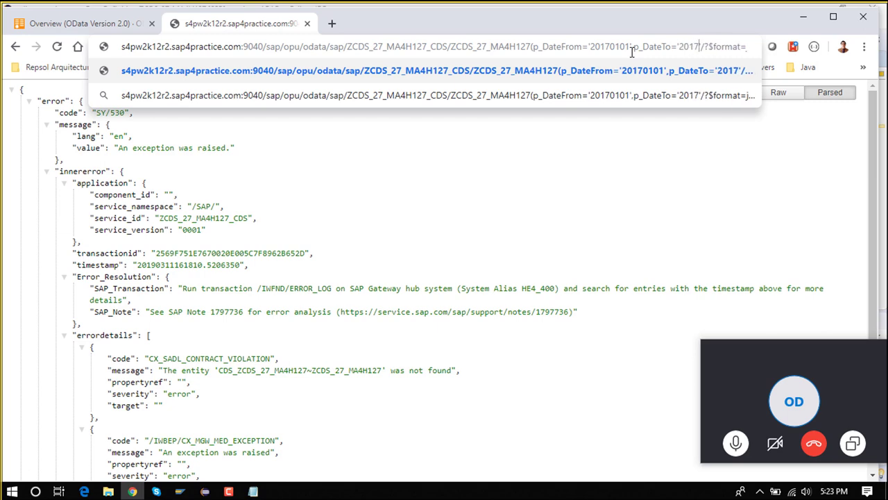
type("1231")
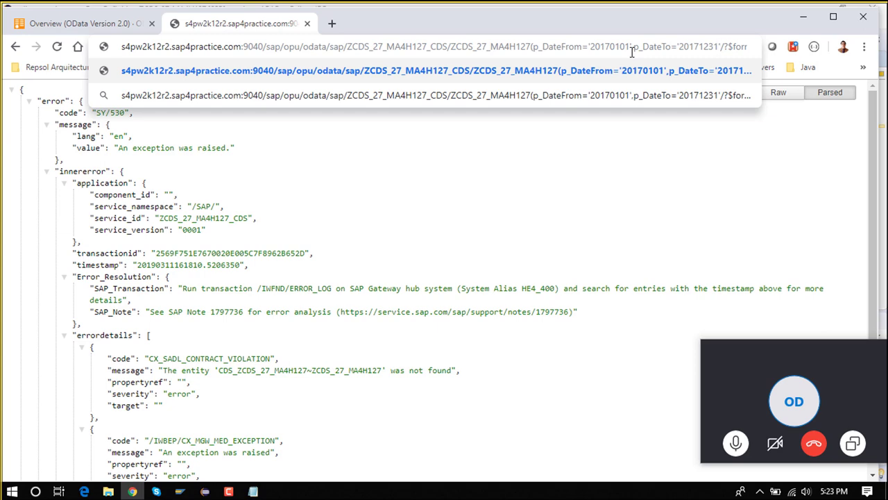
type(")")
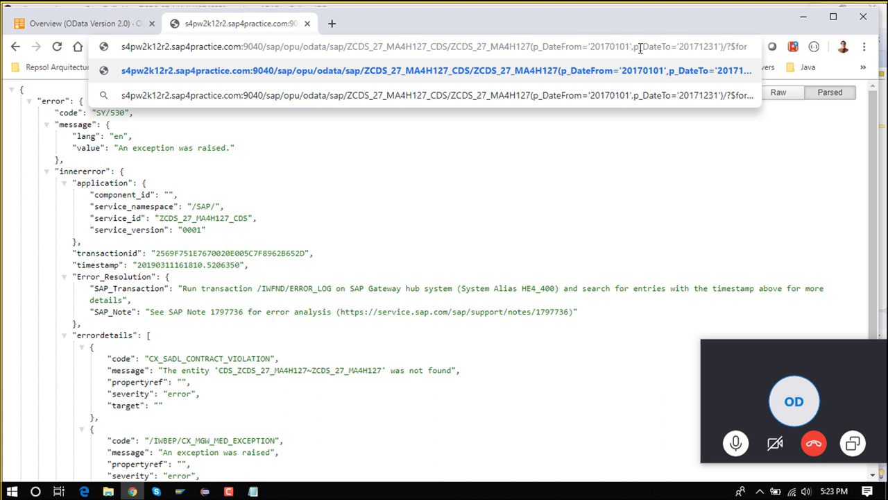
Review the CDS view's field lines 14 to 18, then return to the OData error page
left_click(205, 491)
scroll(344, 197, "down", 1)
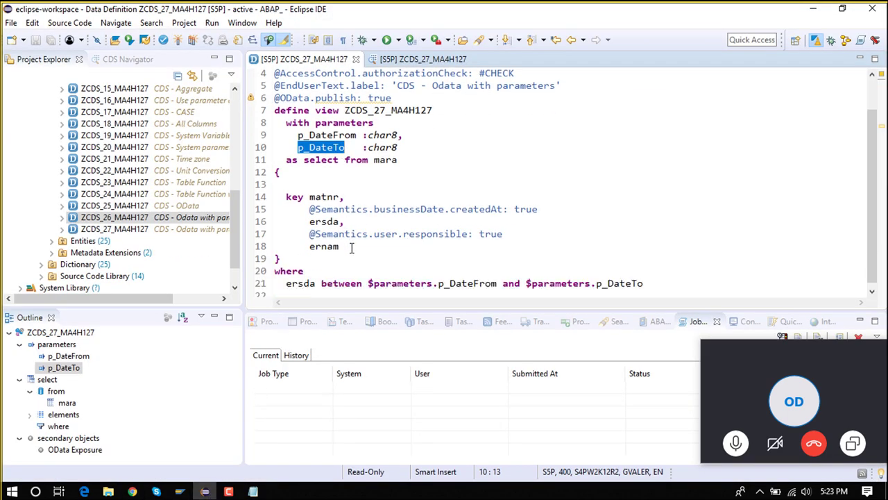
left_click_drag(350, 246, 270, 199)
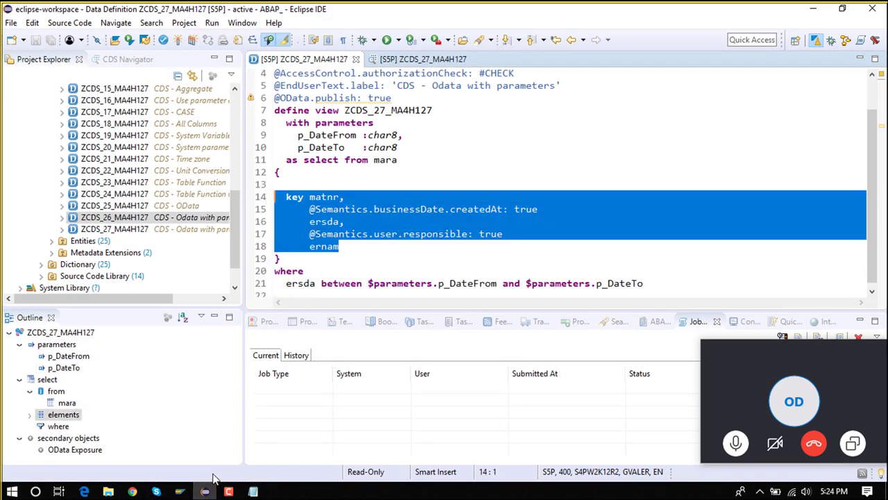
left_click(132, 491)
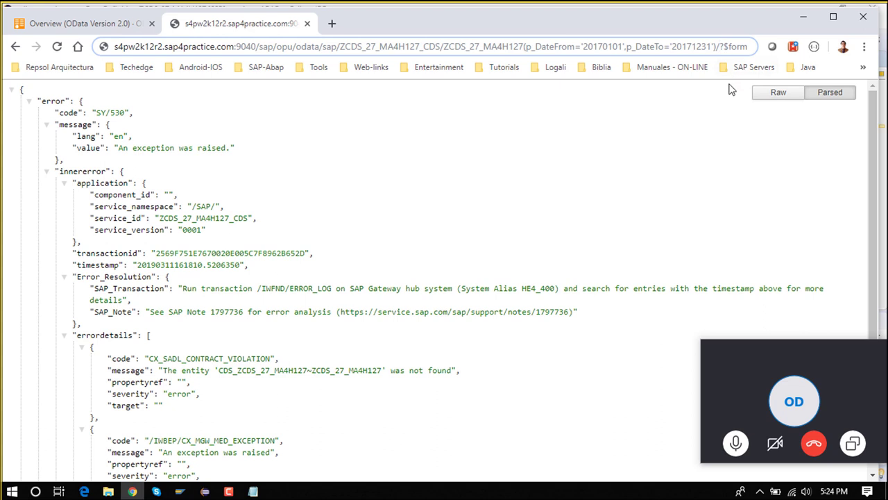
Add 'Set/' before ?$format=json in the URL and reload to get the material records
type("Set")
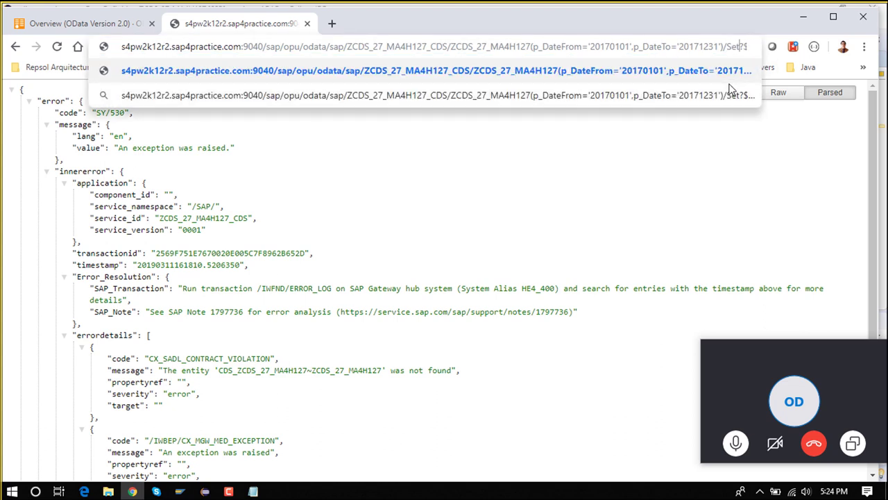
type("/")
key("End")
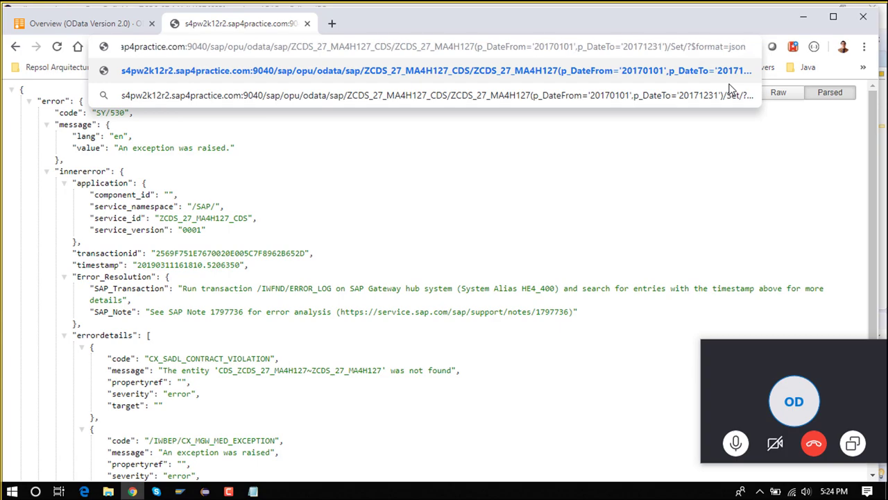
key("Return")
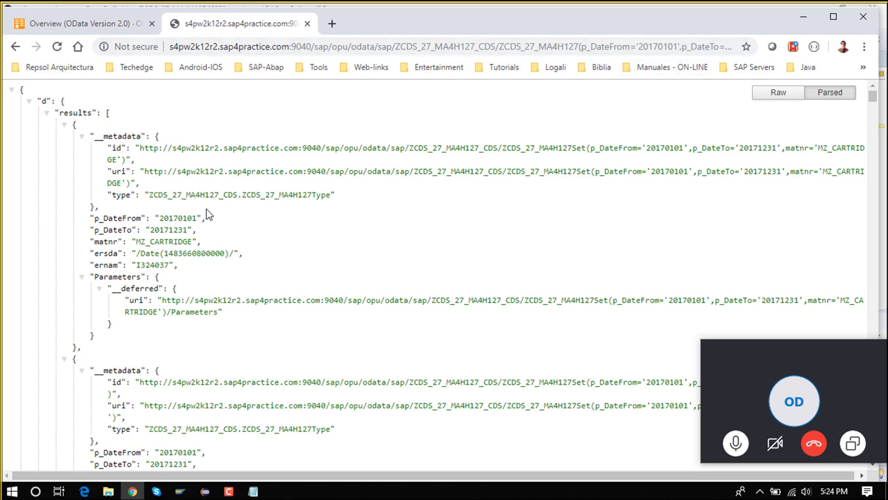
scroll(479, 262, "down", 6)
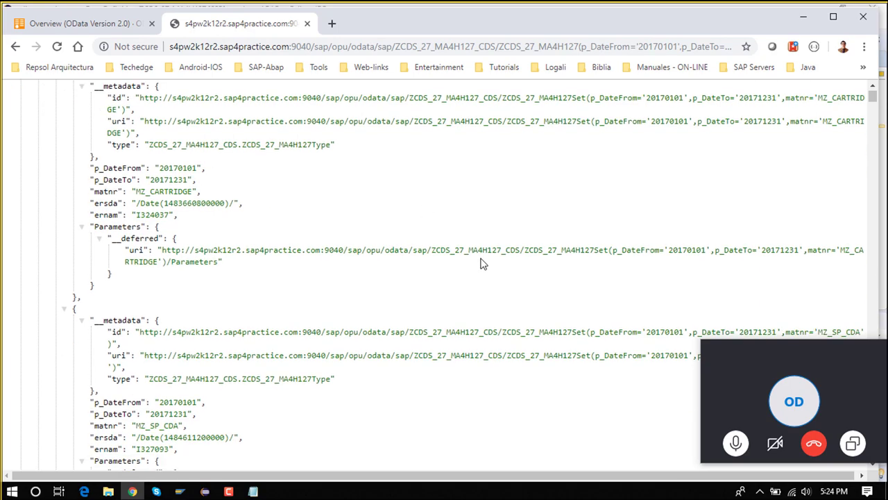
scroll(480, 262, "up", 6)
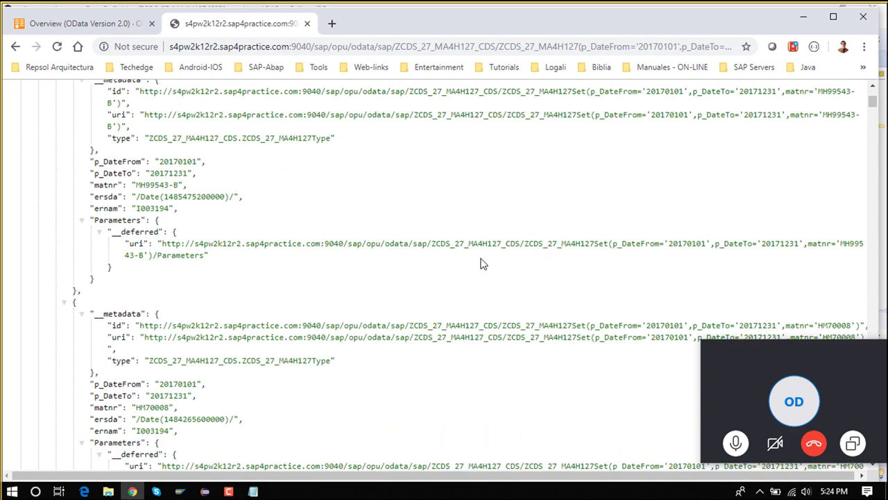
left_click(583, 47)
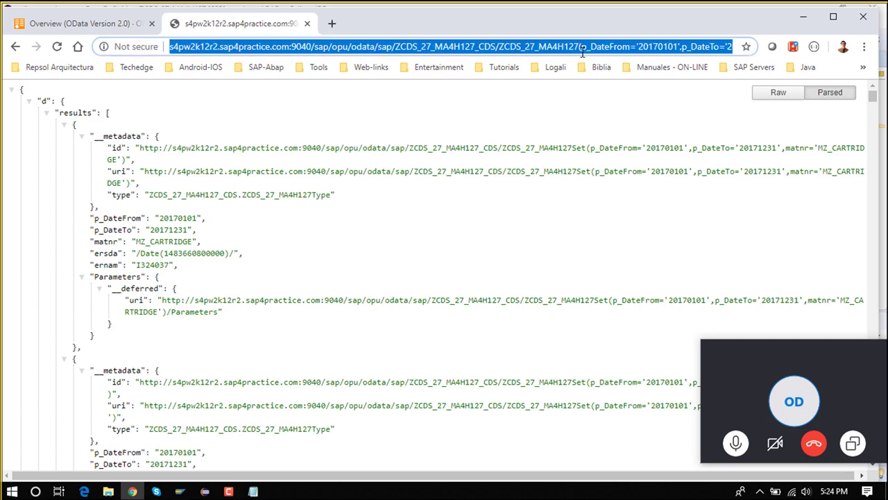
left_click(583, 47)
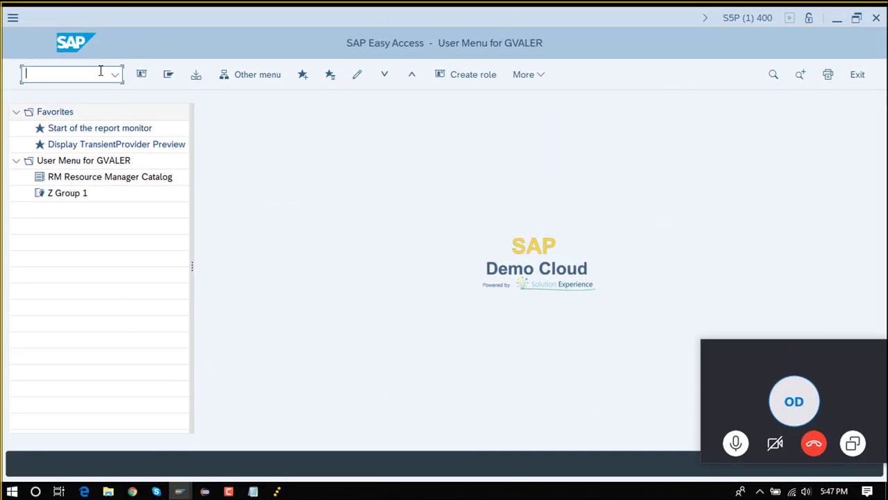
Run the service transaction and filter the service tree for ui5_ui5
type("rsa1")
key("Return")
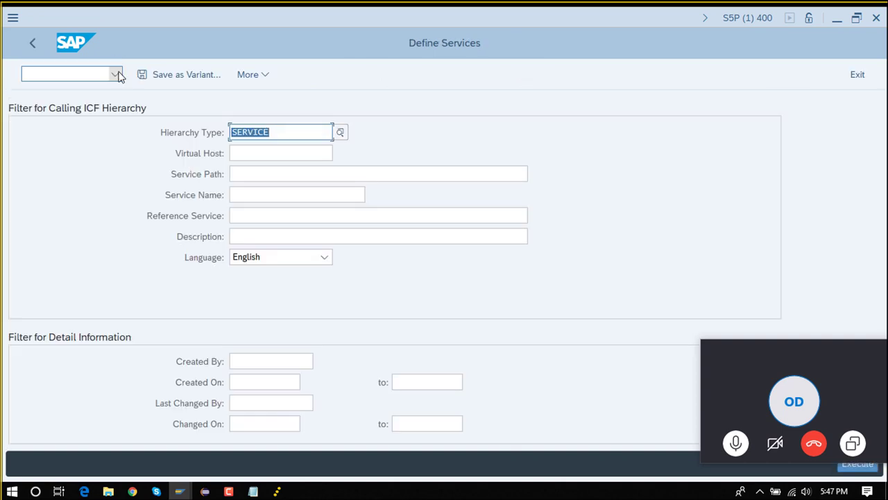
left_click(254, 198)
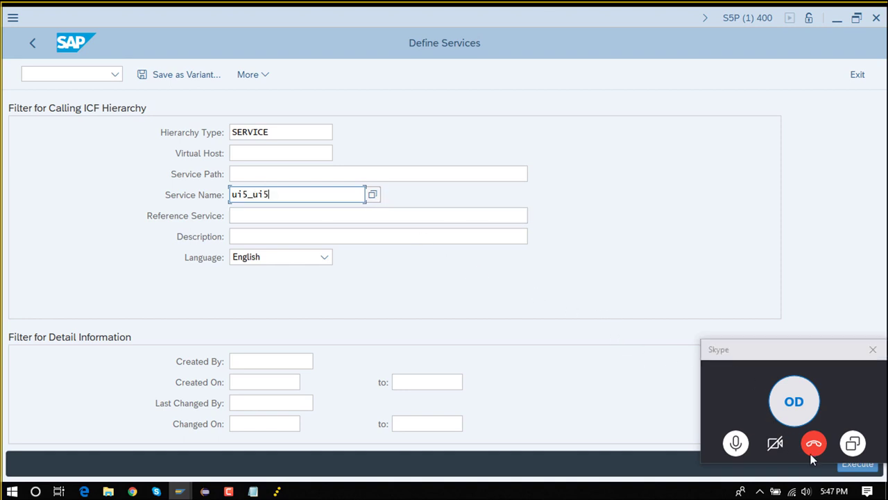
left_click(856, 462)
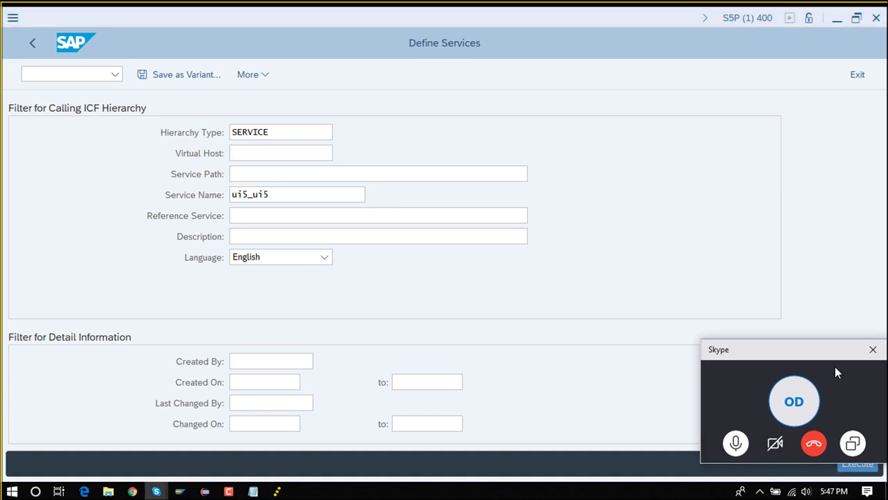
left_click_drag(836, 354, 834, 329)
left_click(853, 463)
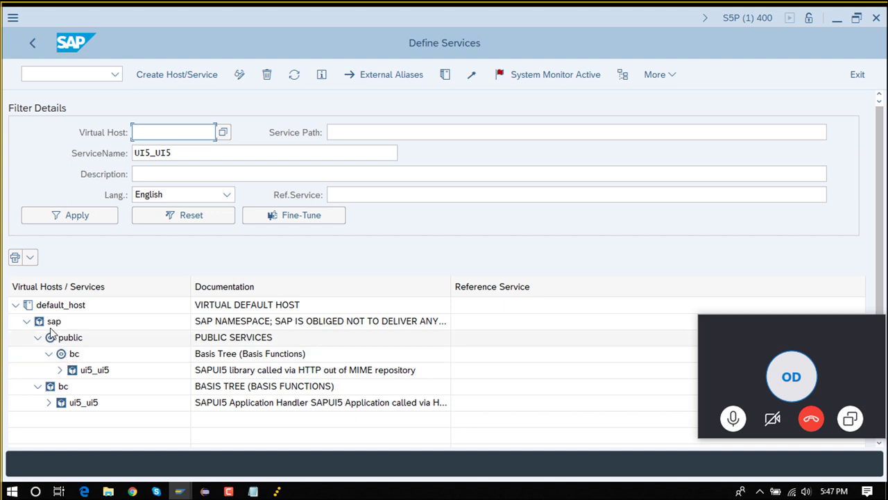
Test the ui5_ui5 service in the browser and allow the service URL to open
right_click(95, 372)
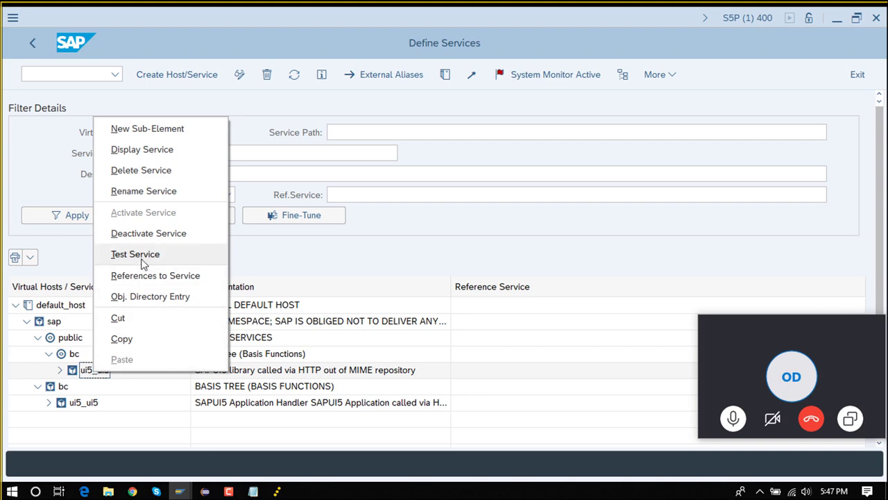
left_click(144, 256)
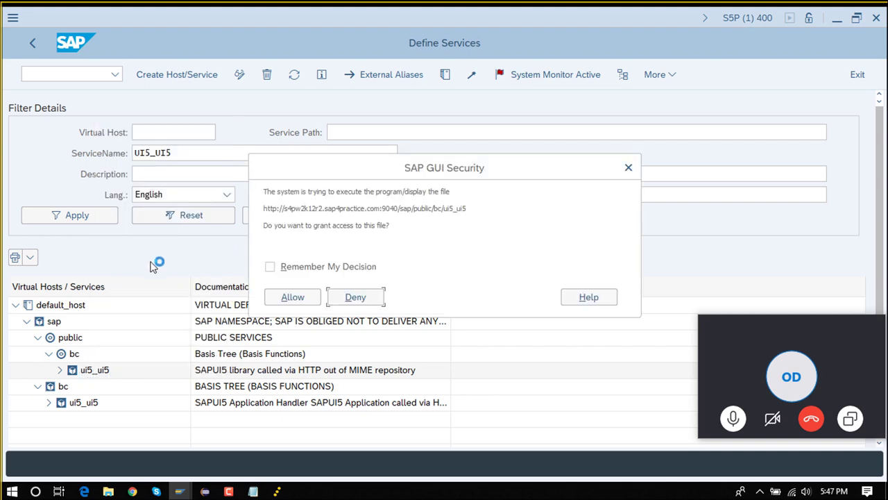
left_click(280, 296)
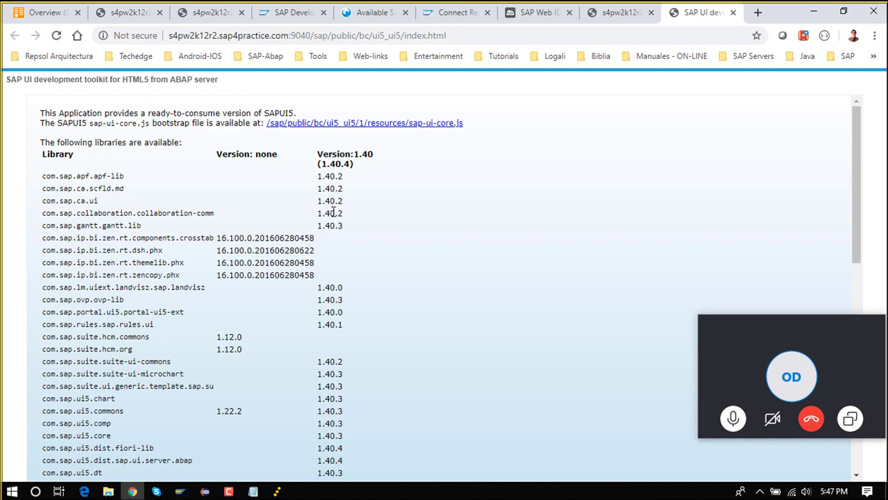
Check that the server's SAPUI5 library version is 1.40.4, then go back to the SAP Web IDE wizard
left_click_drag(378, 159, 360, 154)
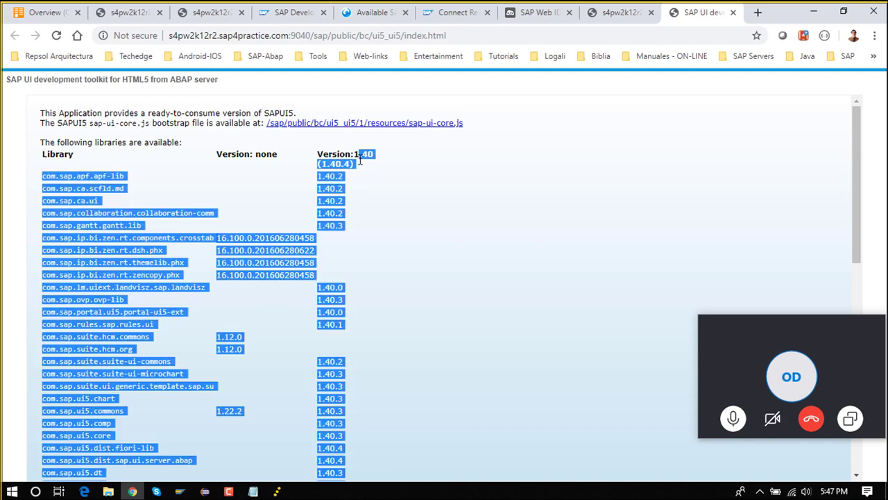
left_click(377, 228)
scroll(368, 278, "down", 4)
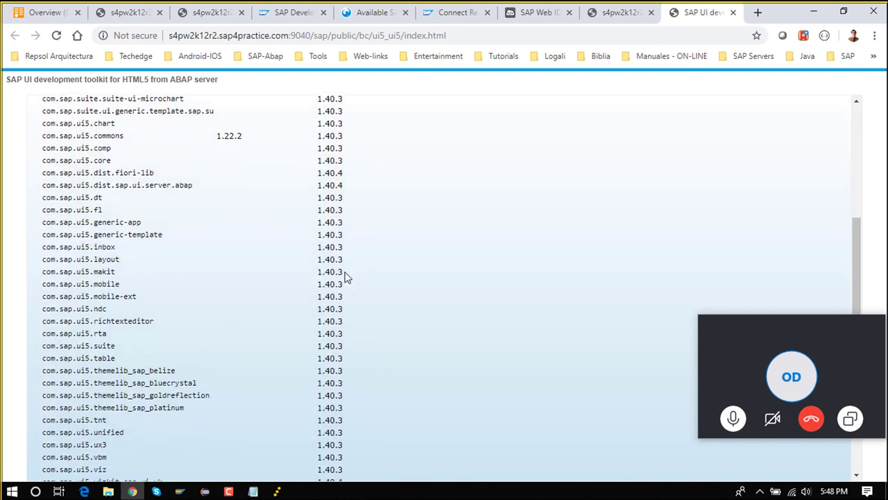
scroll(347, 276, "down", 3)
scroll(362, 257, "up", 10)
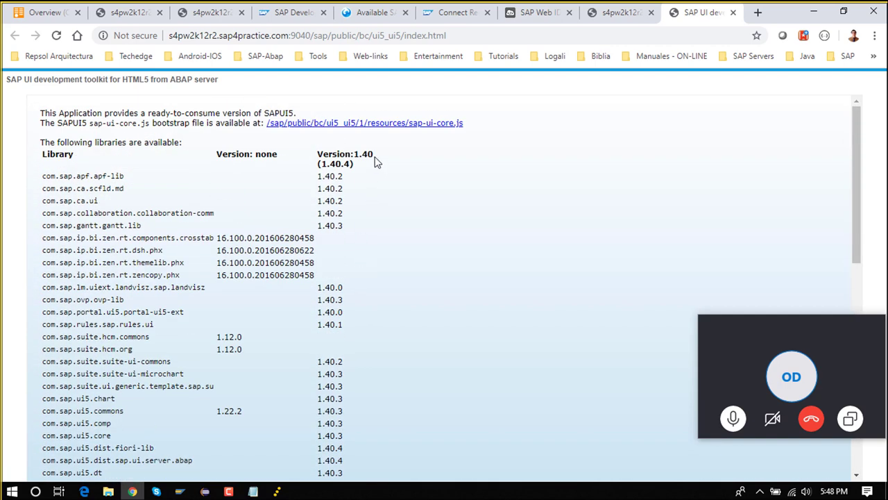
left_click_drag(374, 159, 361, 155)
left_click(350, 164)
left_click(347, 165)
left_click(538, 16)
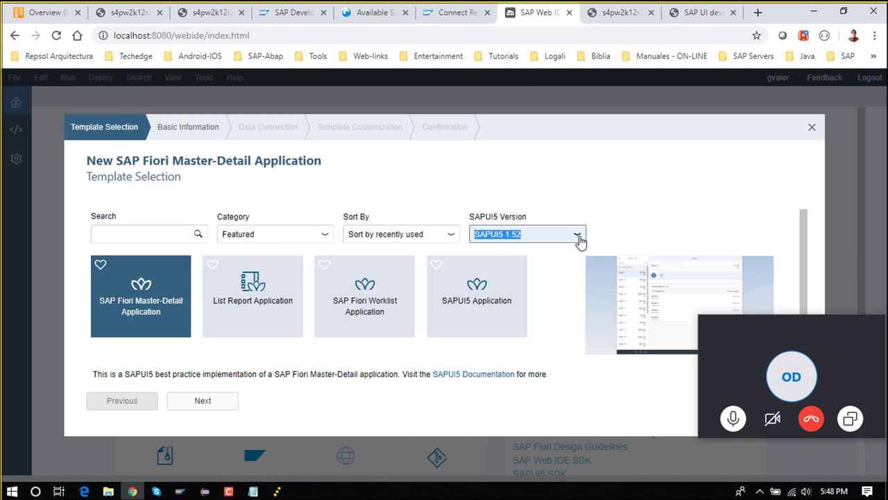
Choose SAPUI5 1.38 and the SAP Fiori Master-Detail Application template
left_click(680, 23)
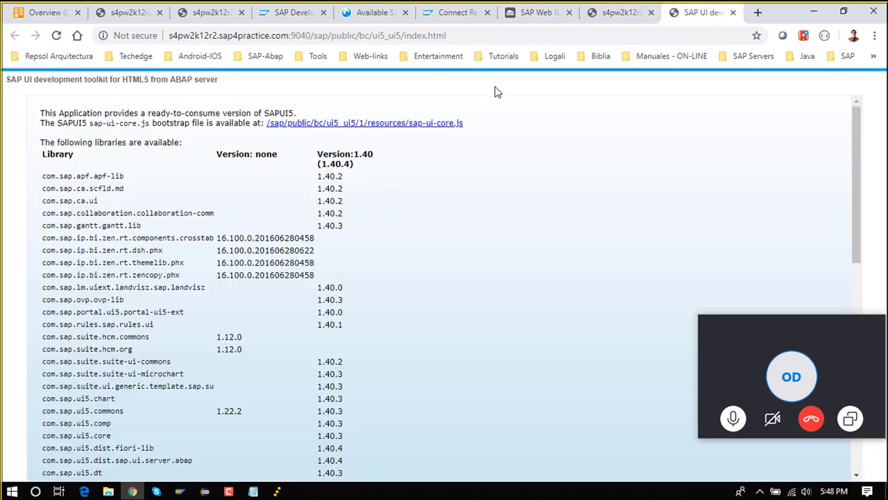
left_click(533, 12)
left_click(578, 234)
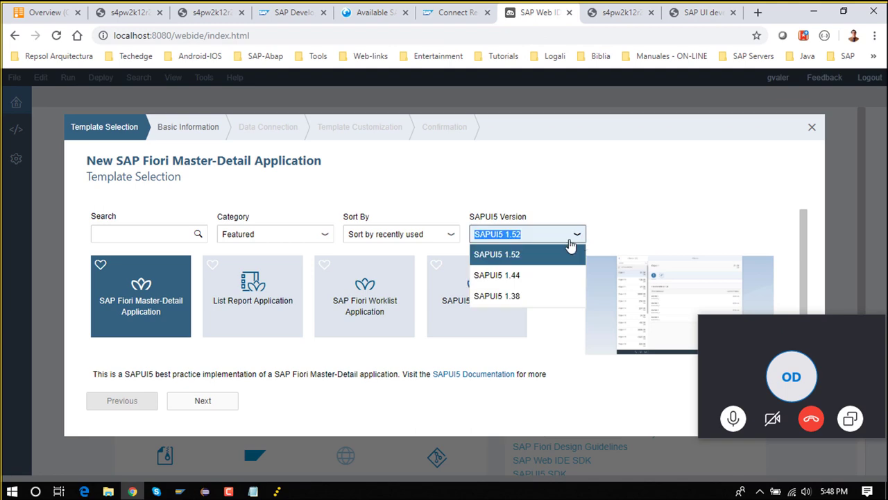
left_click(537, 295)
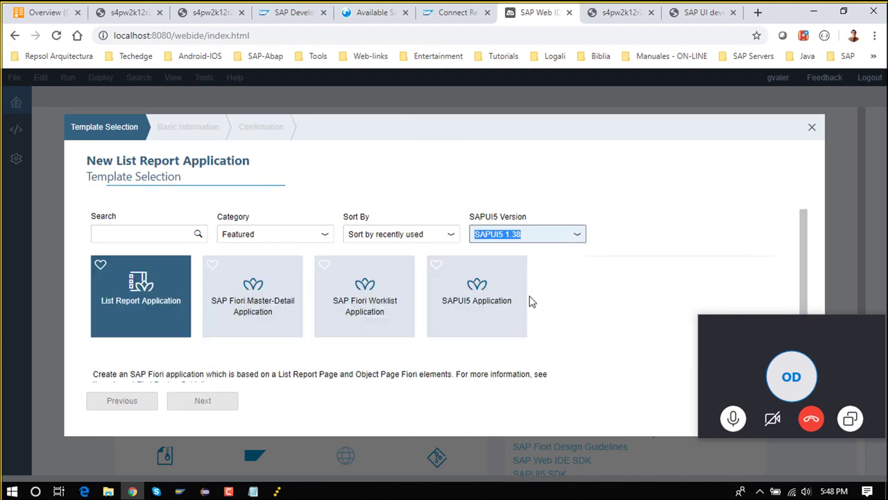
left_click(285, 314)
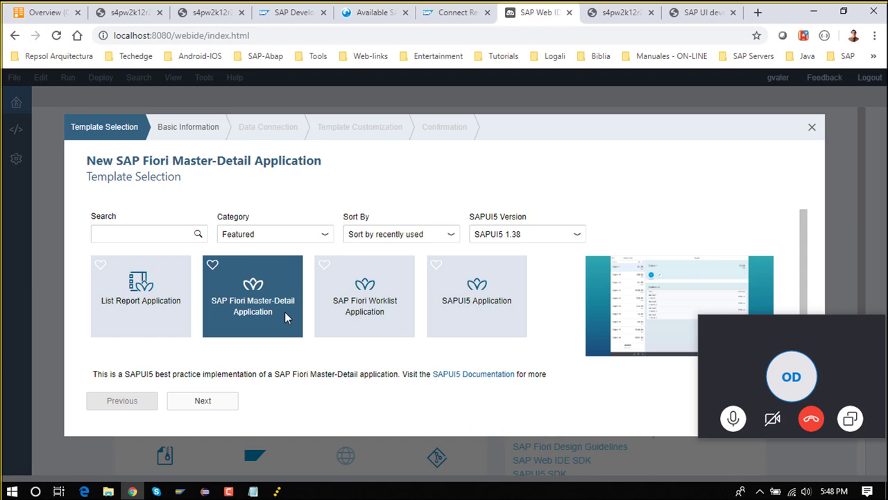
left_click(229, 405)
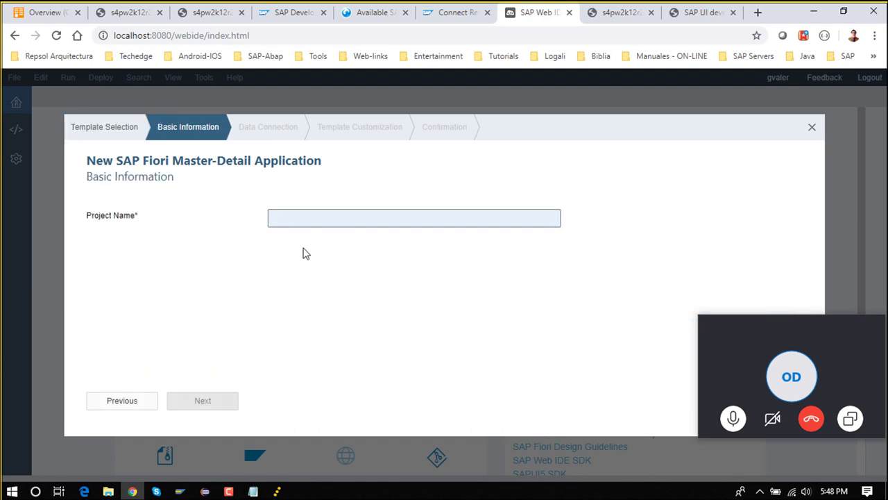
Name the project Products_App and continue to the Data Connection step
type("Products")
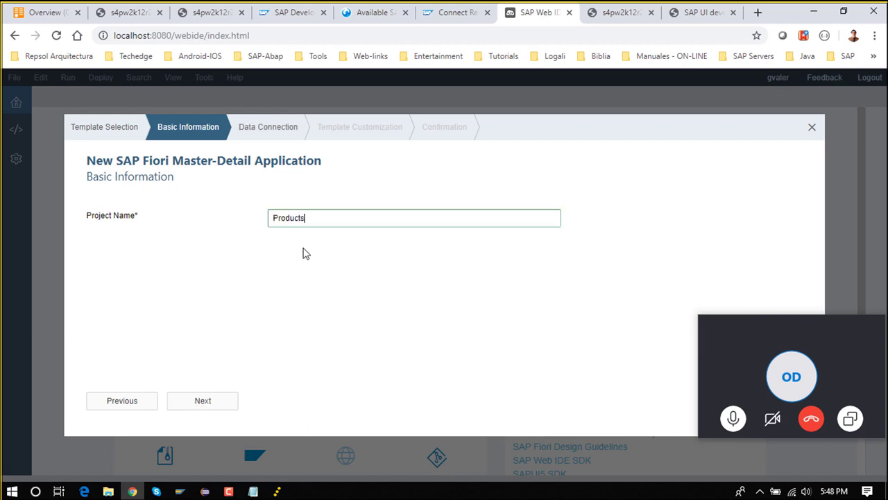
key("BackSpace")
type("_App")
left_click(201, 401)
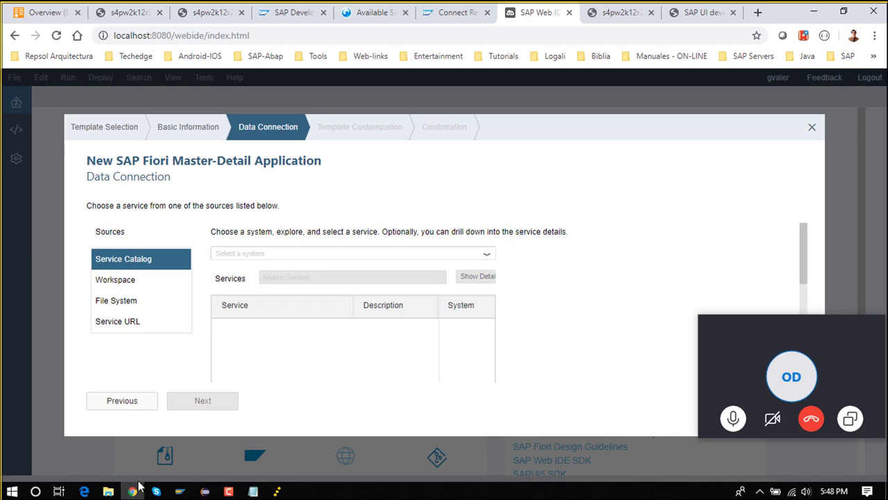
left_click(108, 491)
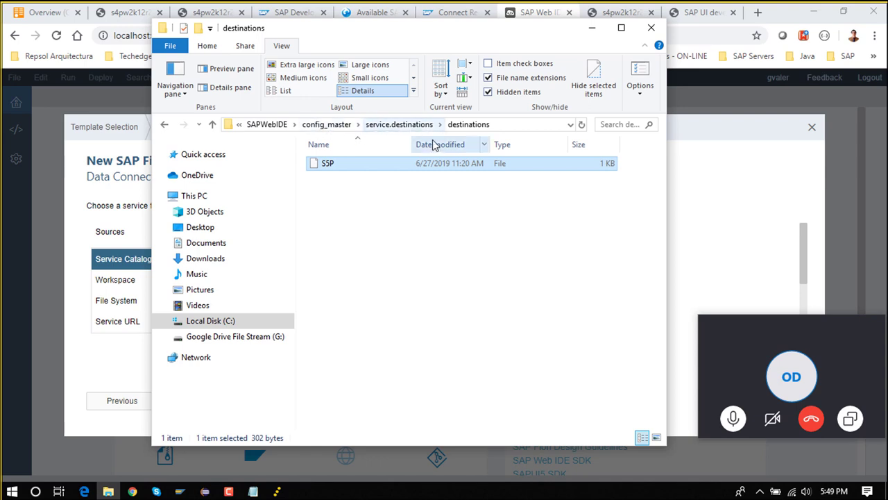
left_click(720, 245)
left_click(488, 257)
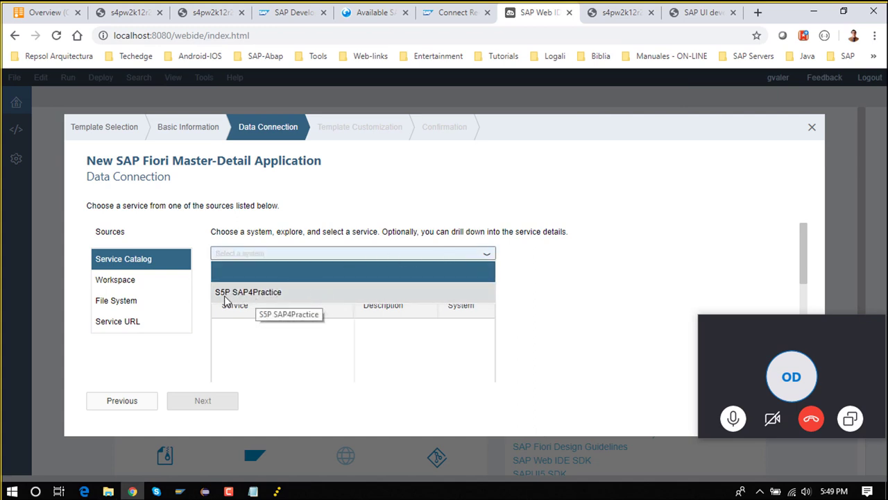
left_click(405, 296)
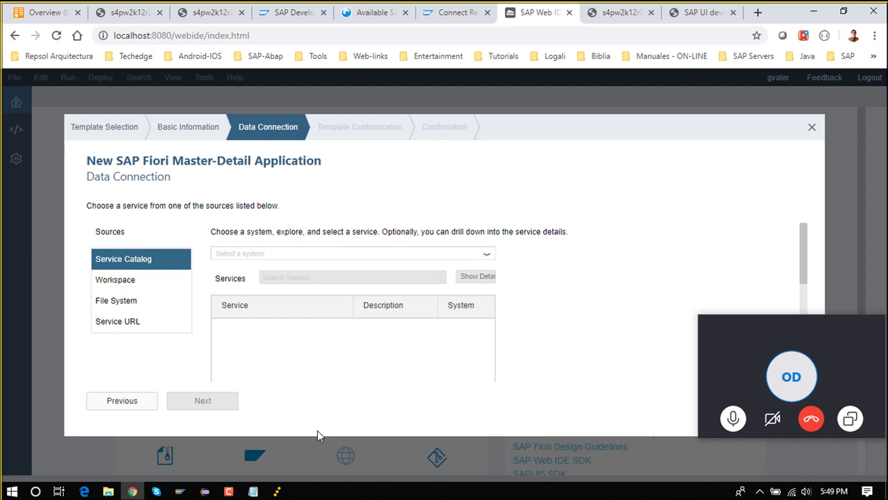
left_click(253, 491)
left_click_drag(313, 147, 233, 149)
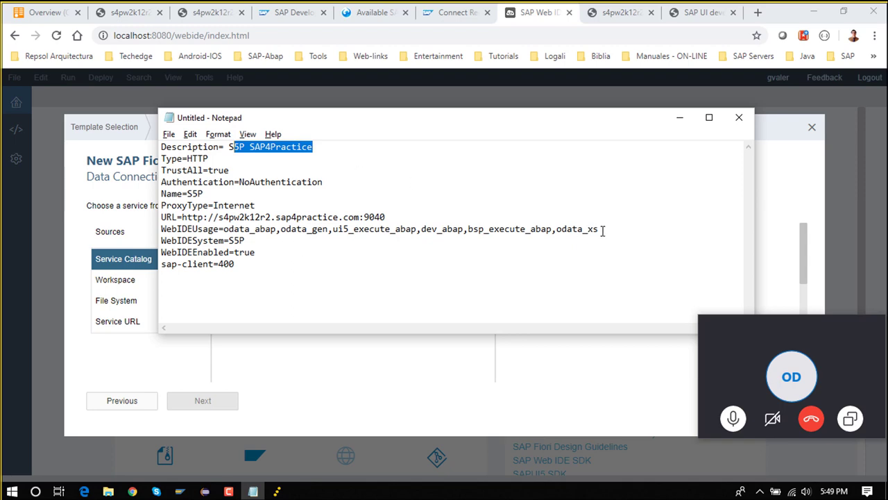
left_click_drag(601, 230, 266, 226)
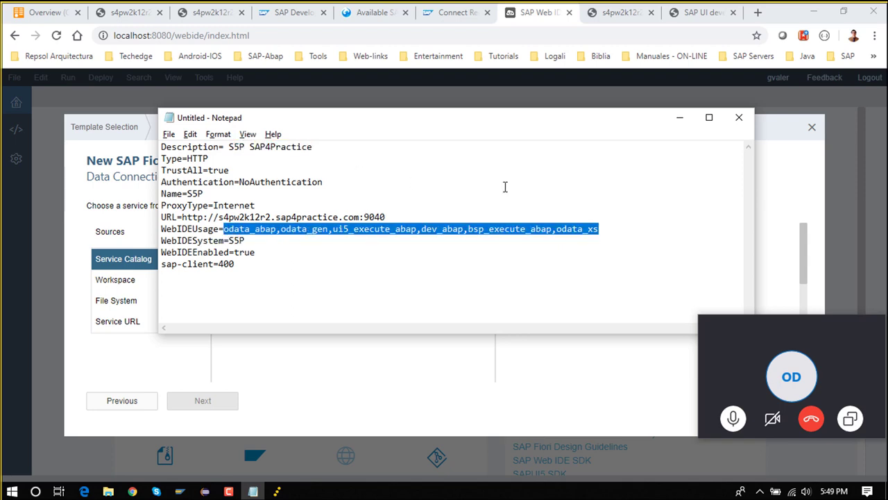
left_click(680, 118)
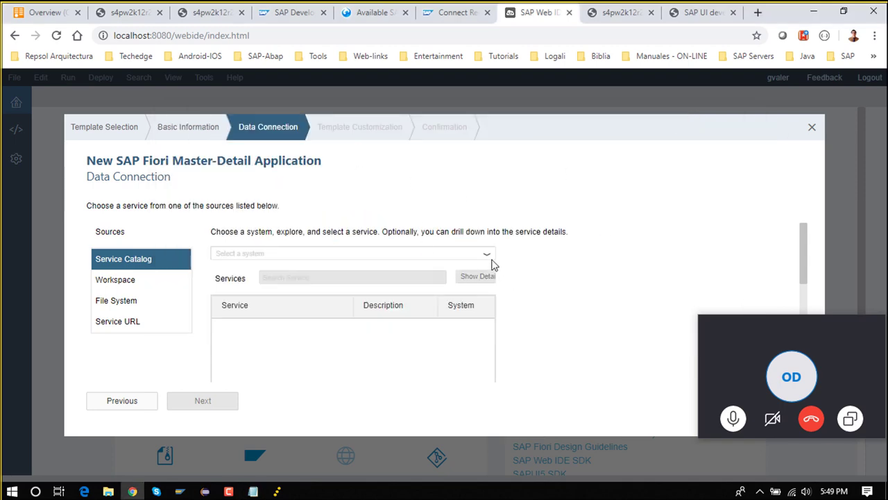
left_click(491, 261)
Select system S5P SAP4Practice and sign in to load its services
left_click(390, 287)
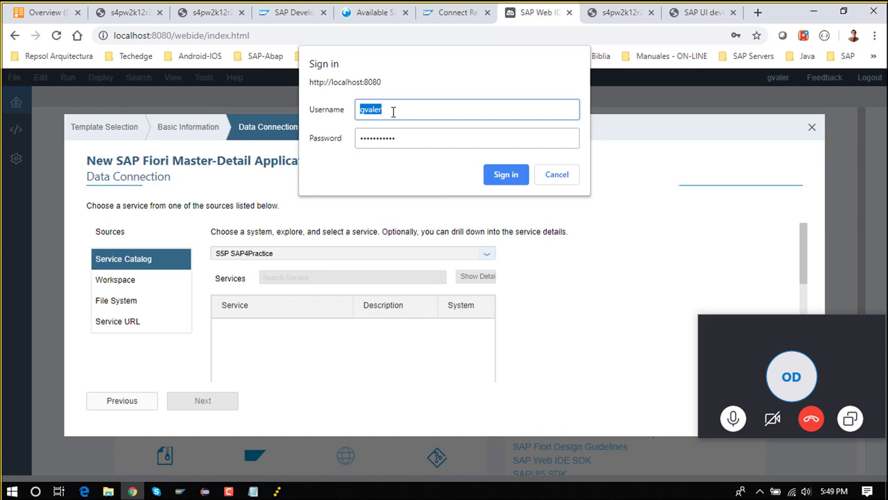
left_click(506, 175)
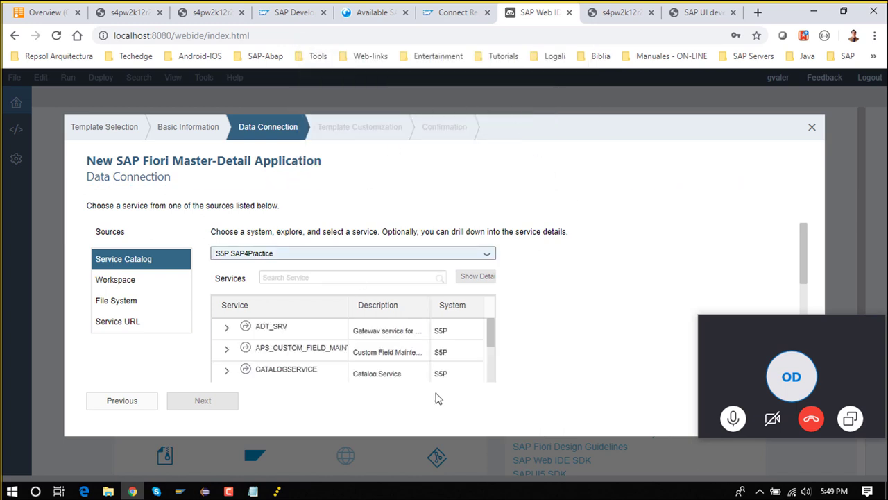
mouse_move(494, 345)
left_mouse_down()
mouse_move(493, 369)
mouse_move(494, 328)
left_mouse_up()
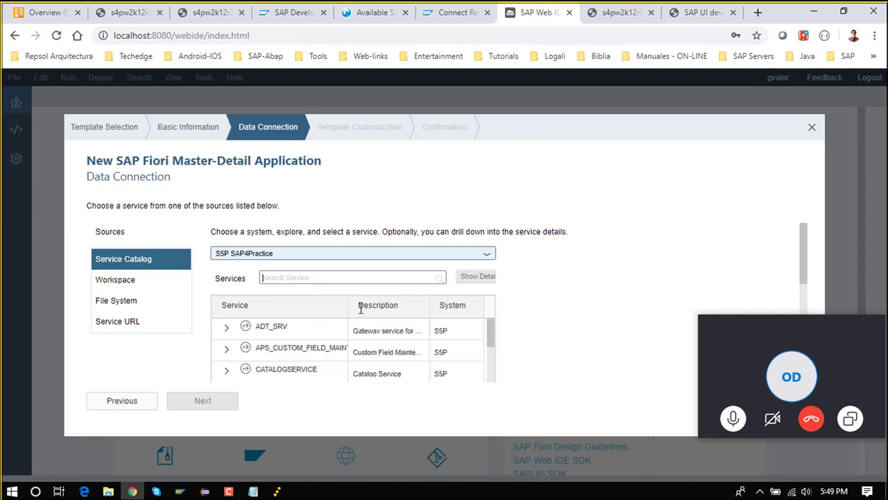
Copy the view name zcds_25_ma4h127 from the CDS definition into the Services search
left_click(205, 491)
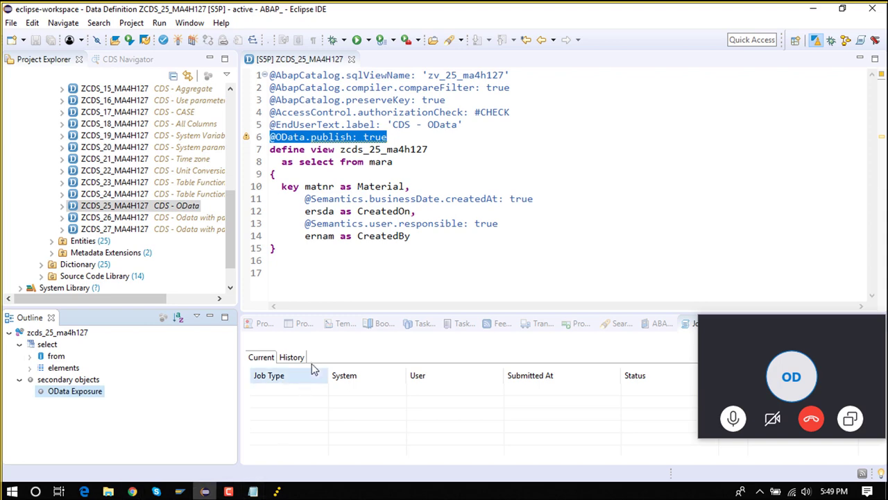
left_click(393, 151)
left_click_drag(428, 151, 339, 152)
key("ctrl+c")
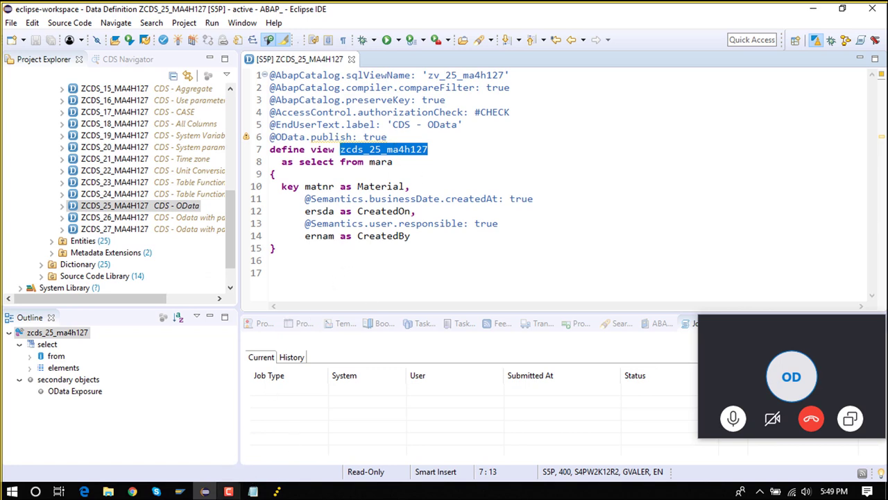
left_click(141, 493)
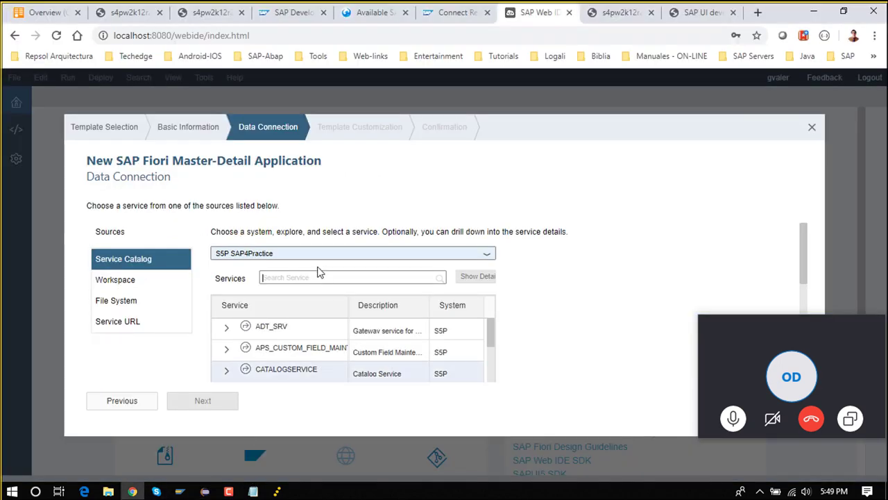
left_click(309, 277)
key("ctrl+v")
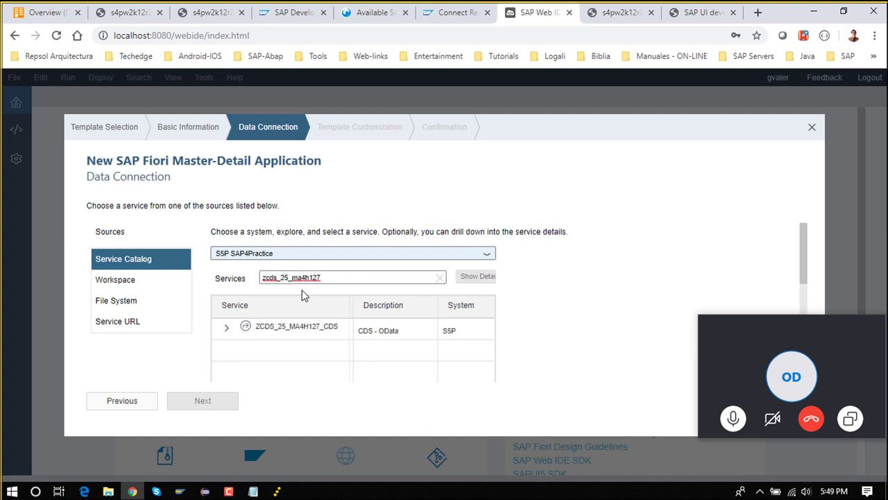
Select the ZCDS_25_MA4H127_CDS service and continue to Template Customization
left_click(300, 327)
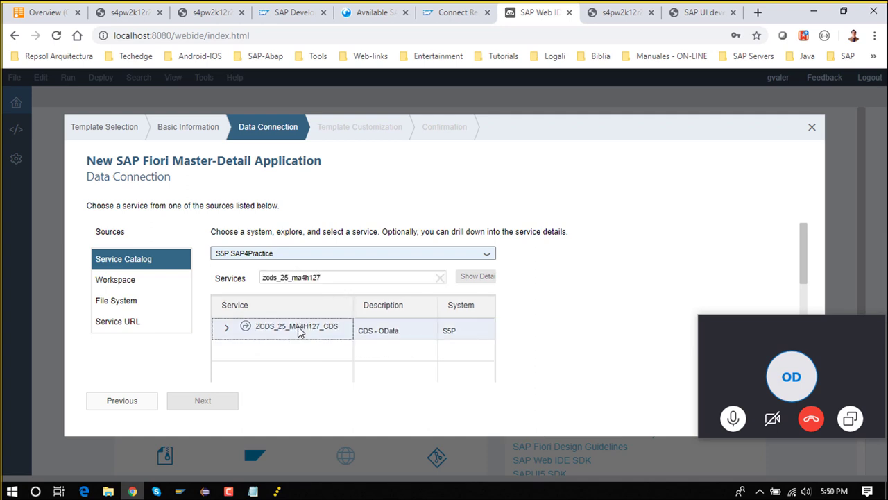
left_click(227, 328)
left_click(262, 354)
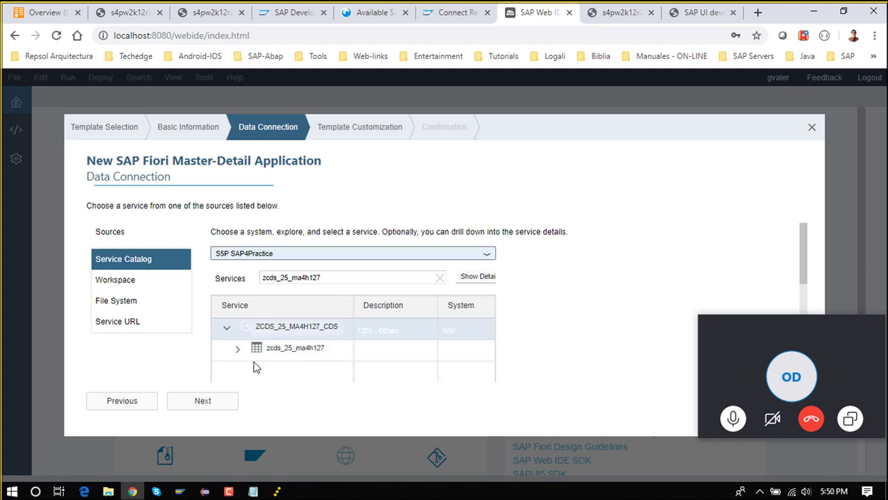
left_click(215, 410)
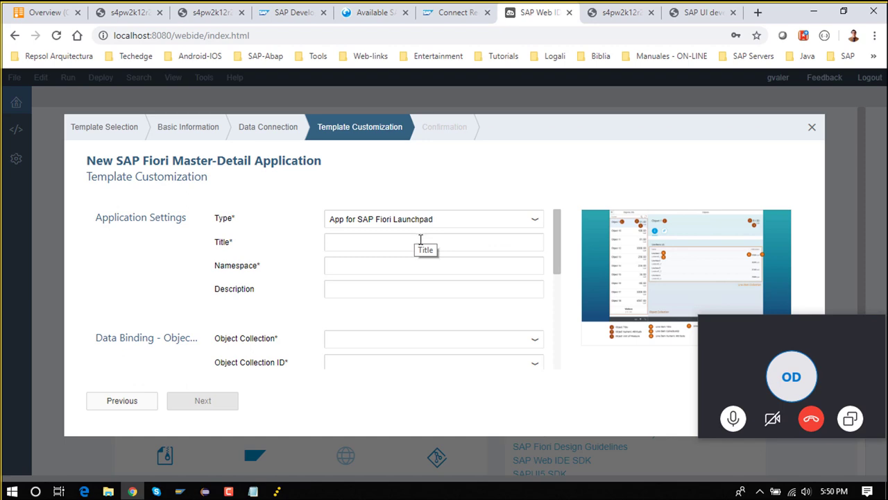
Set type Standalone App, title Materials APP and namespace com.logaligroup.materials
left_click(536, 222)
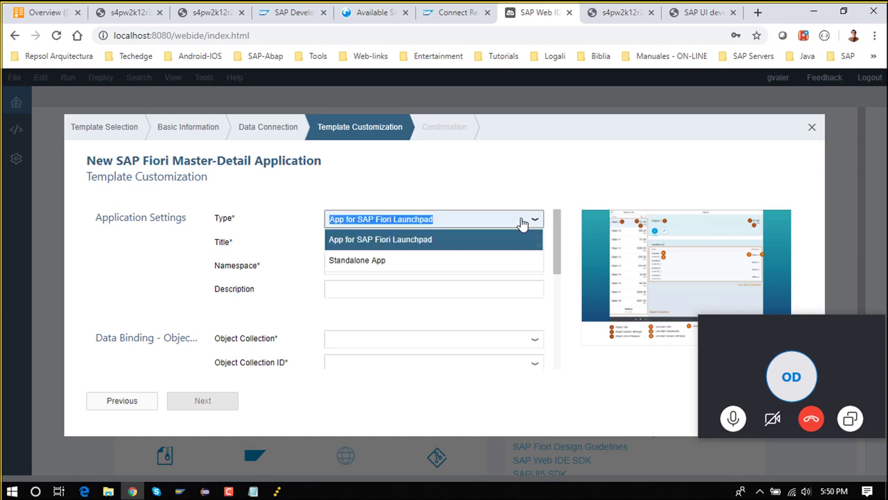
left_click(414, 264)
left_click(389, 244)
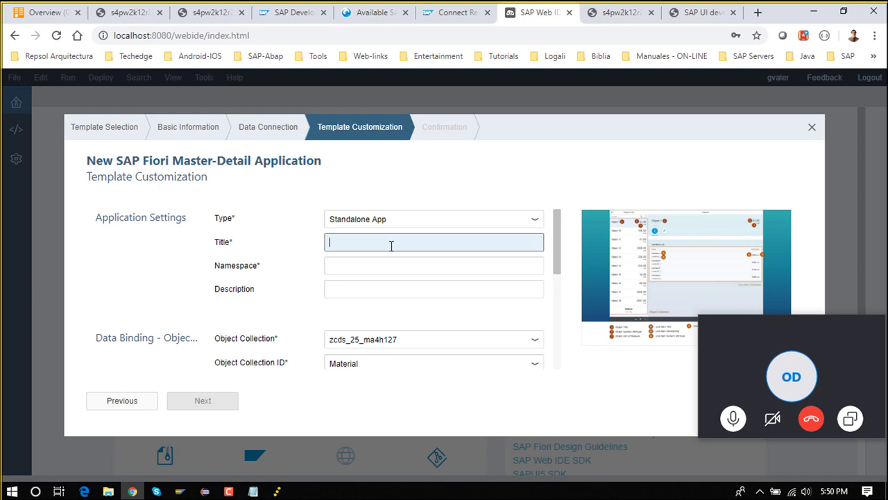
type("Mat")
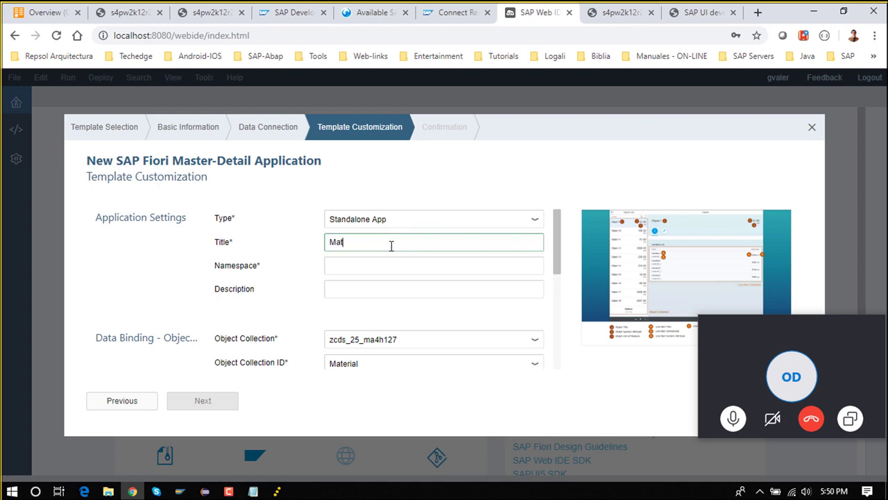
type("erials APP")
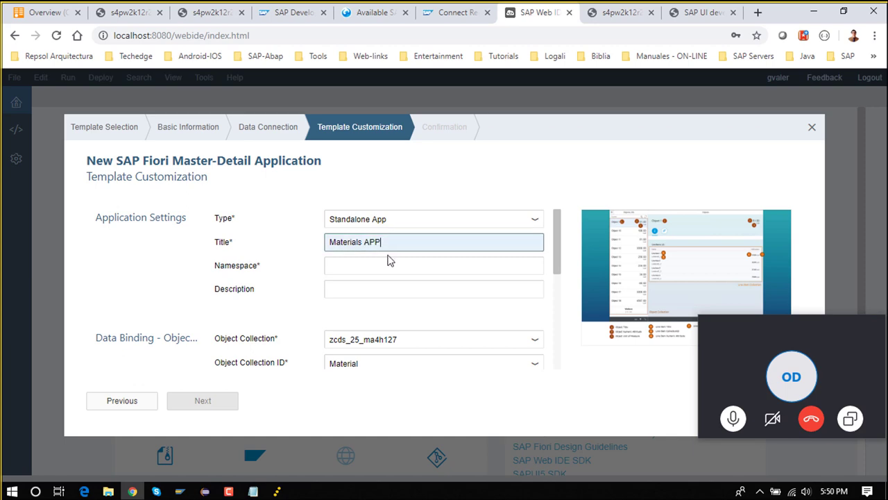
left_click(389, 264)
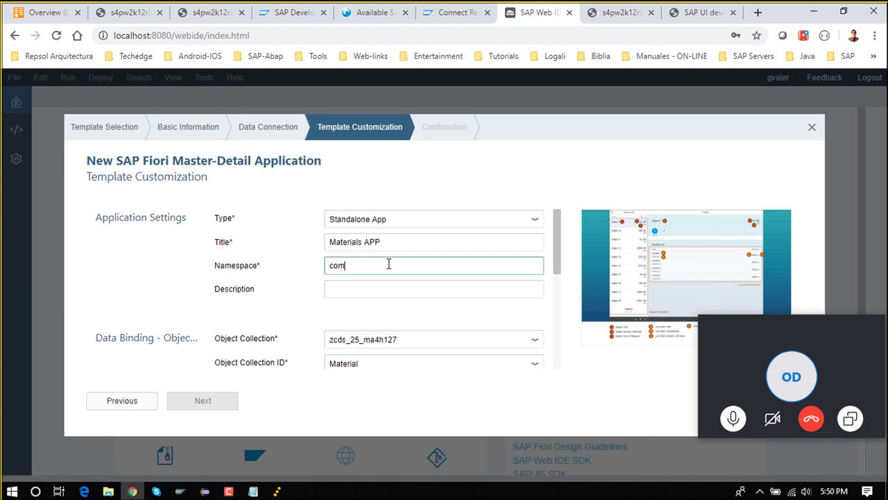
type(".logaligroup.materials")
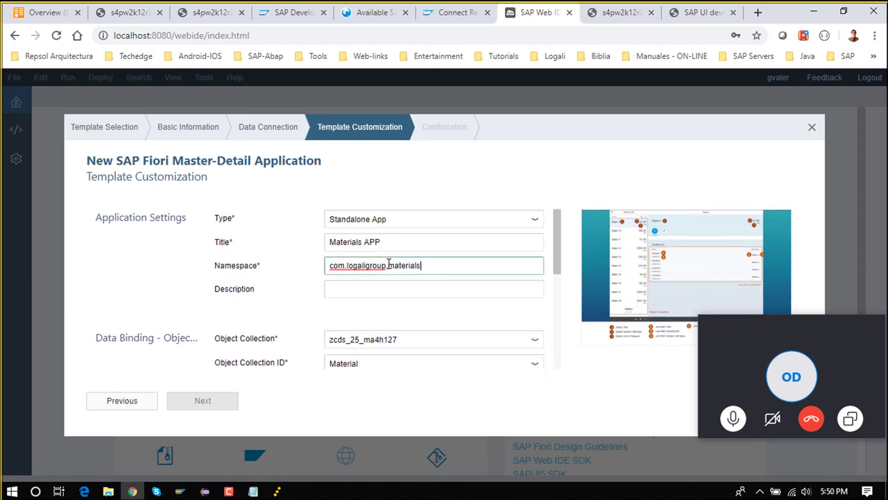
Copy the Materials APP title into the Description field
left_click(379, 290)
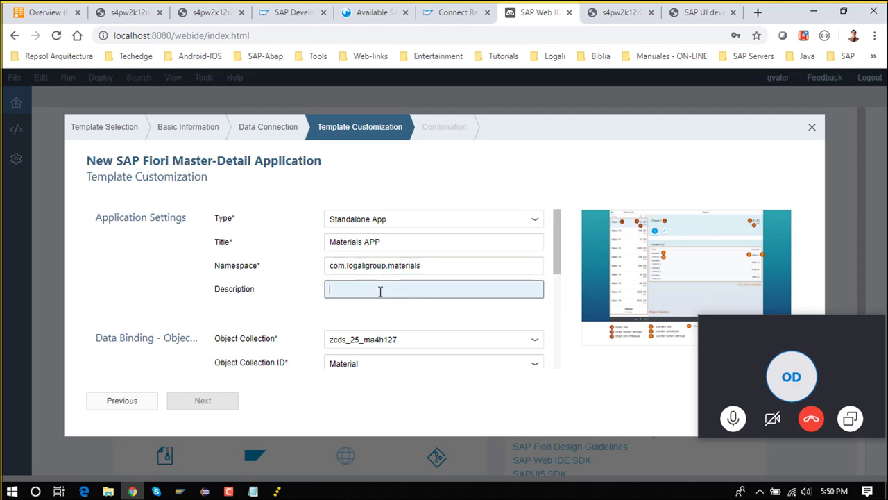
triple_click(393, 248)
key("ctrl+c")
left_click(364, 293)
key("ctrl+v")
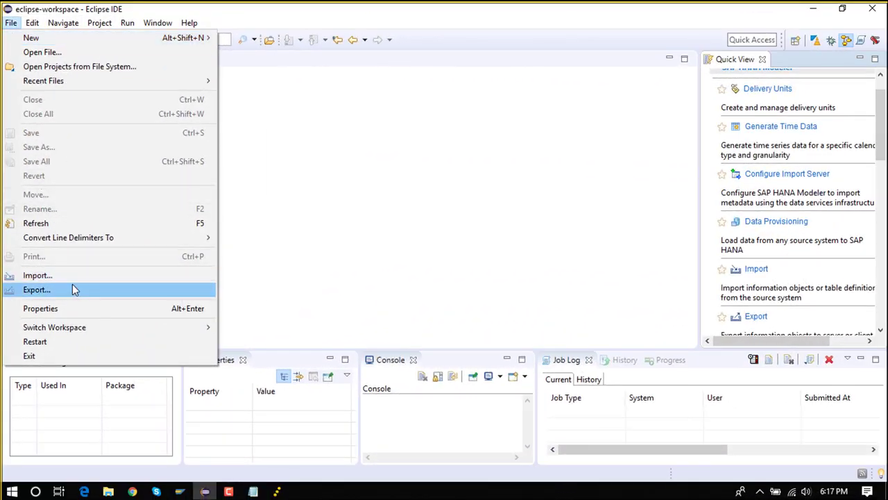
Start a SAP HANA Content 'Data from Local File' import targeting S6P (SYSTEM) Logali HANA Secondary
left_click(75, 276)
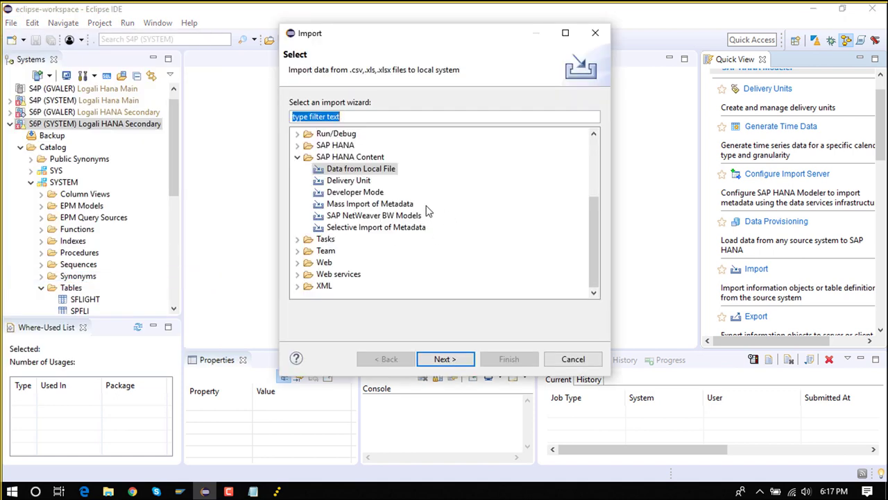
left_click(298, 156)
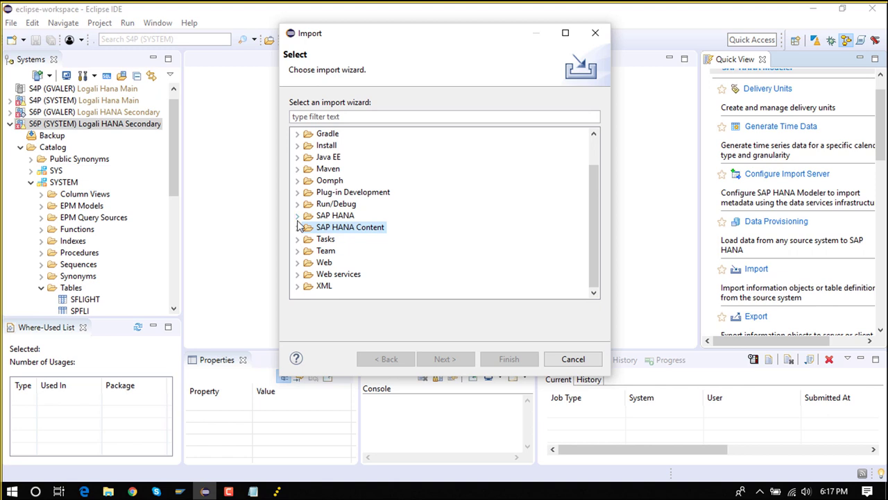
left_click(297, 217)
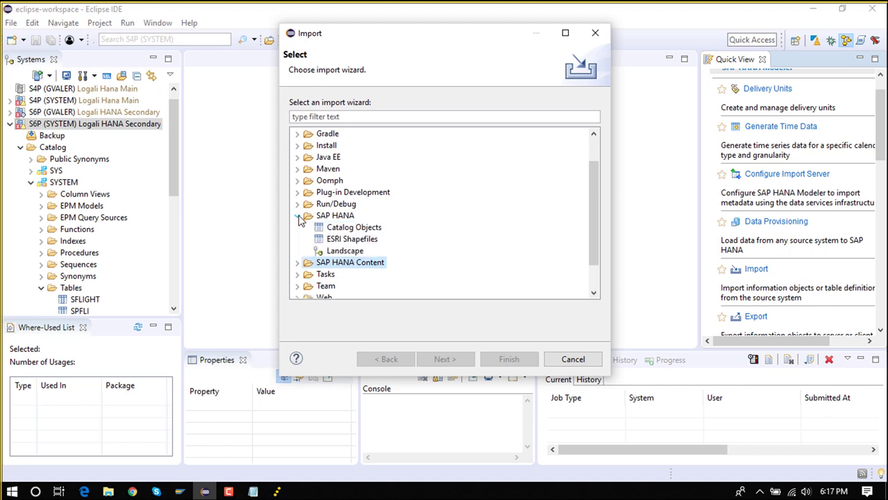
left_click(298, 216)
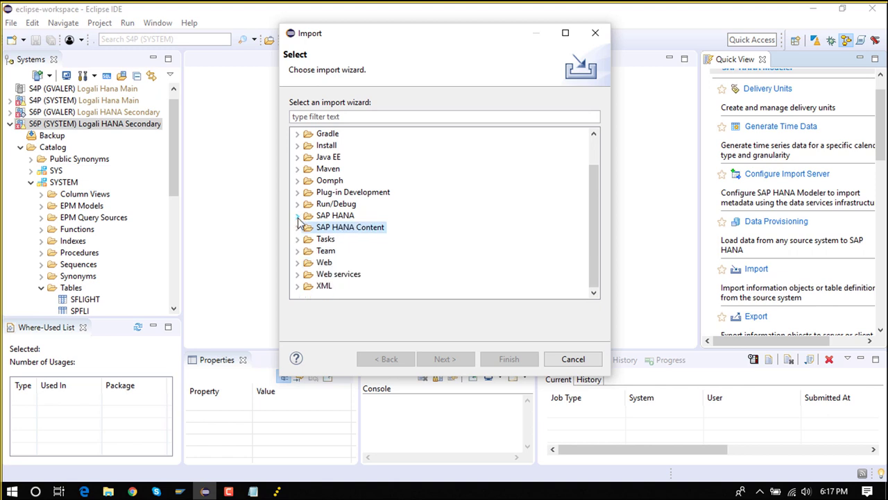
left_click(298, 228)
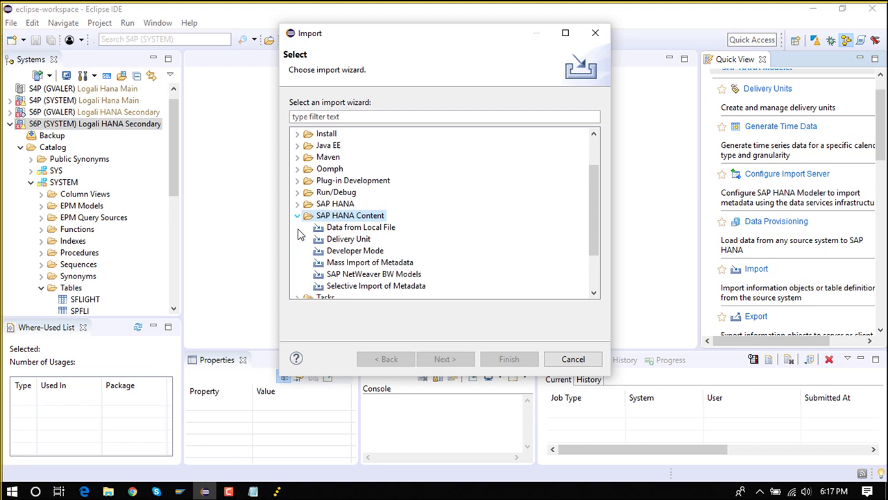
left_click(340, 231)
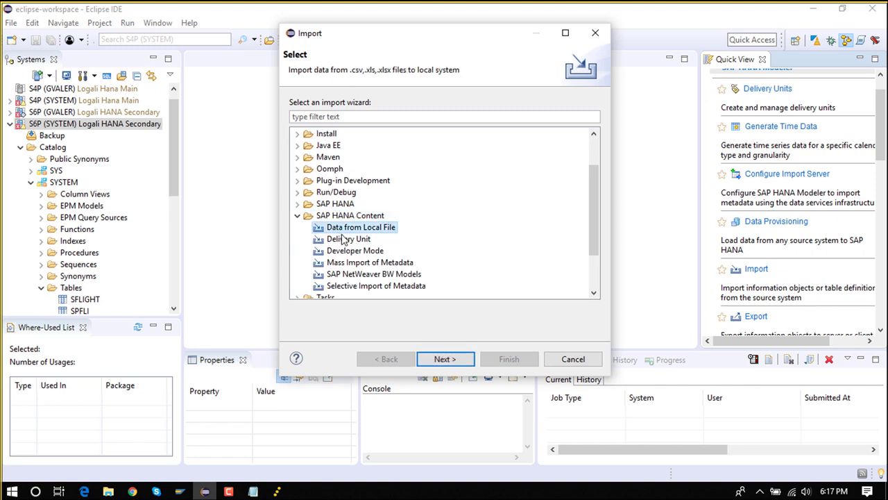
left_click(447, 358)
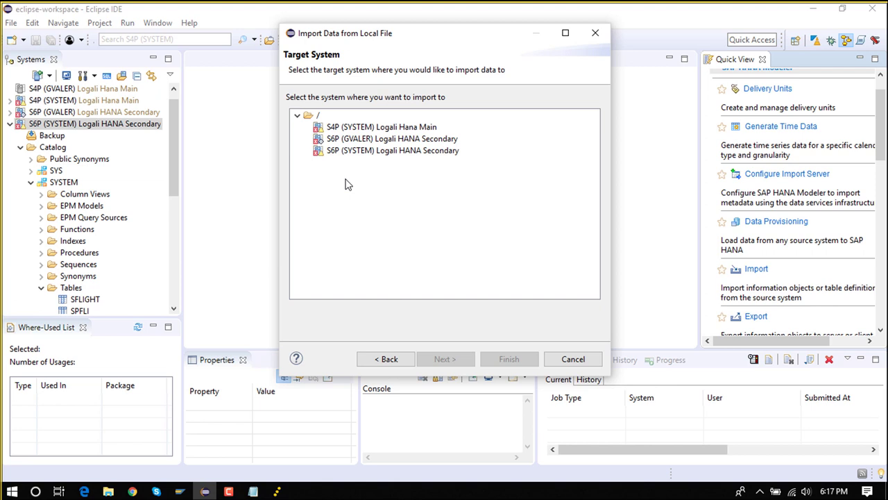
left_click(363, 152)
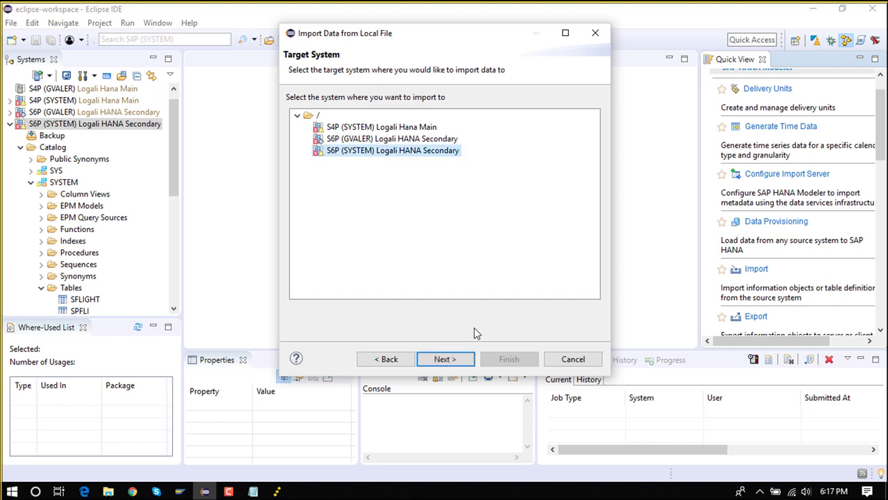
left_click(444, 359)
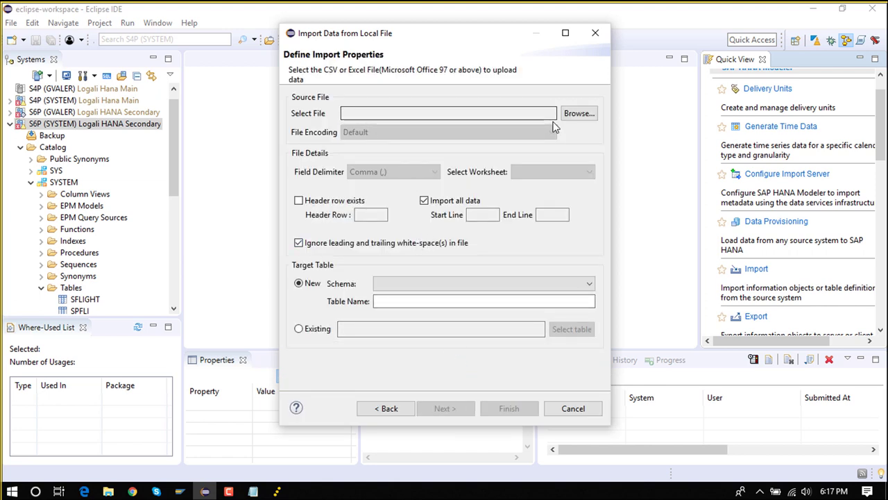
Browse to datos_tabla_spfli.XLSX and open it in Excel
left_click(580, 114)
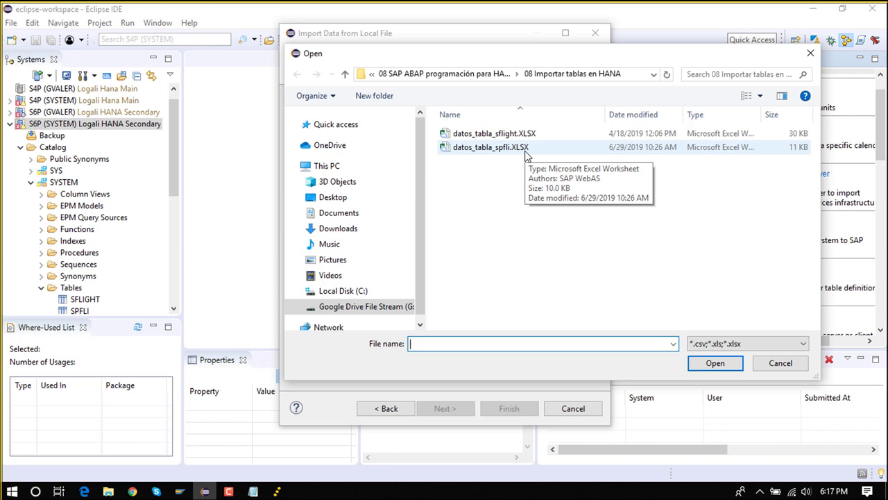
left_click(512, 152)
right_click(512, 149)
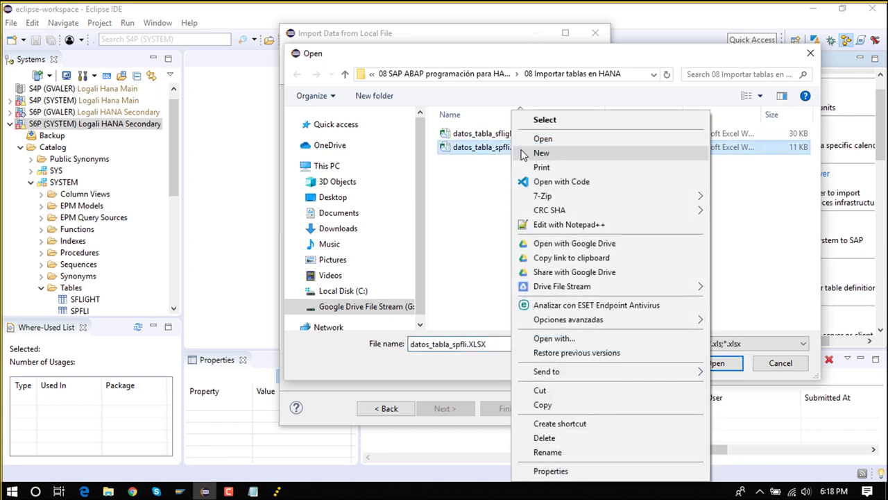
left_click(539, 139)
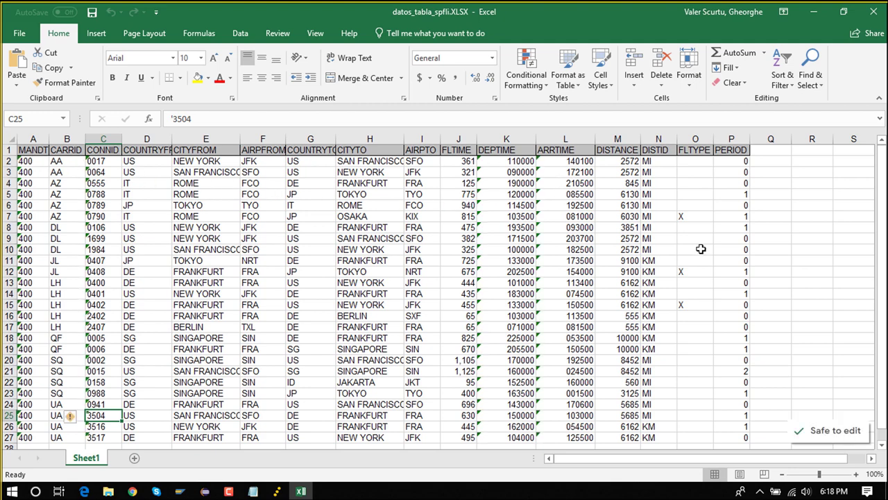
Scroll through the SPFLI flight-connection rows, then close Excel
scroll(543, 217, "down", 2)
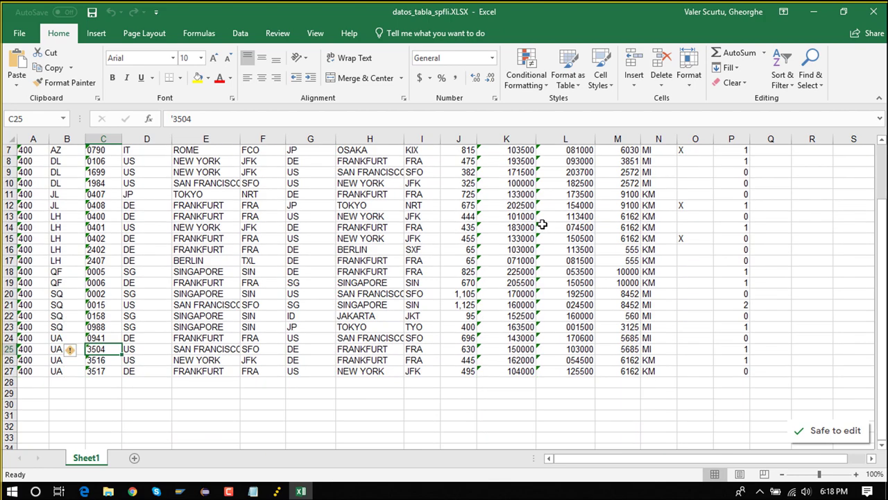
scroll(416, 225, "up", 2)
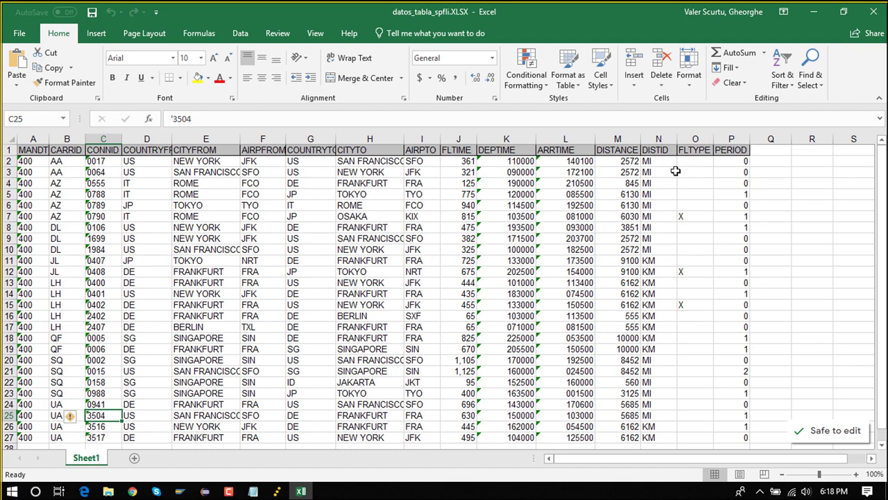
left_click(873, 19)
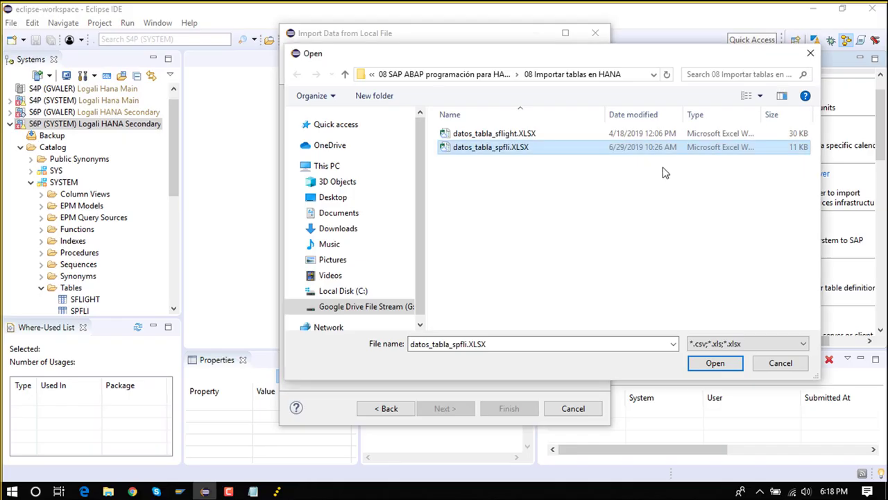
Use datos_tabla_spfli.XLSX as source with header row 1 and Import all data enabled
left_click(710, 362)
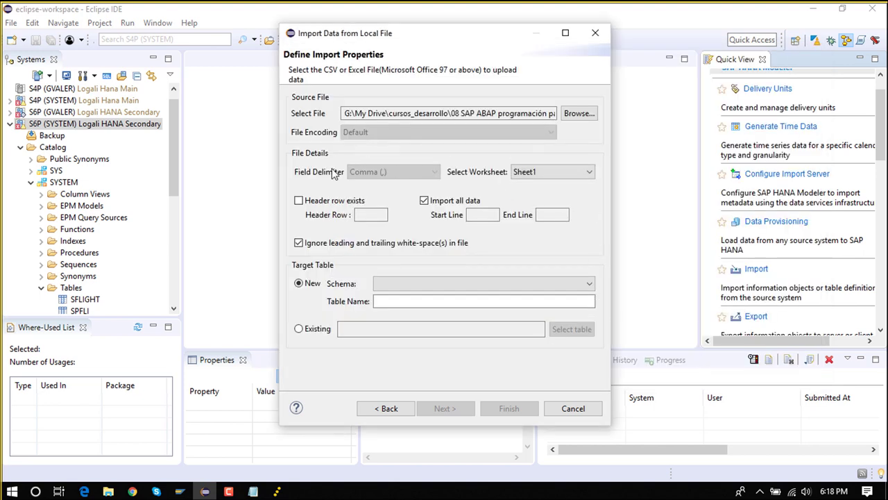
left_click(299, 200)
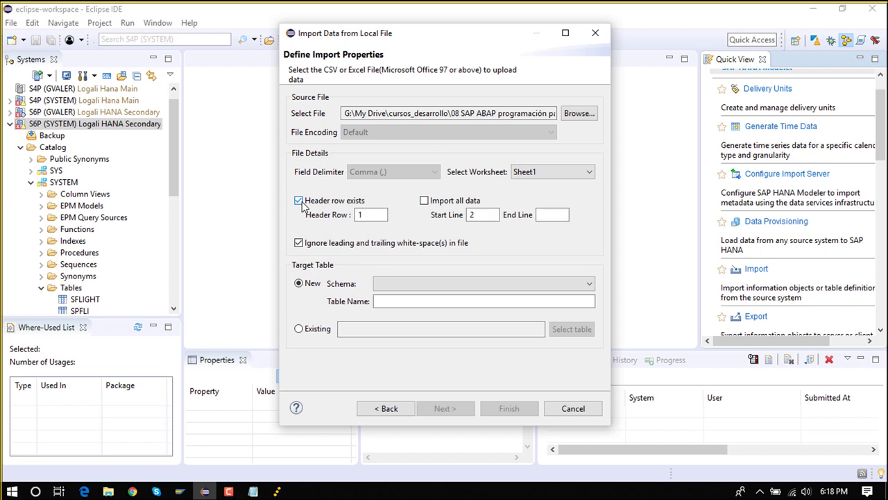
double_click(349, 215)
key("BackSpace")
left_click(482, 214)
left_click(553, 214)
left_click(448, 205)
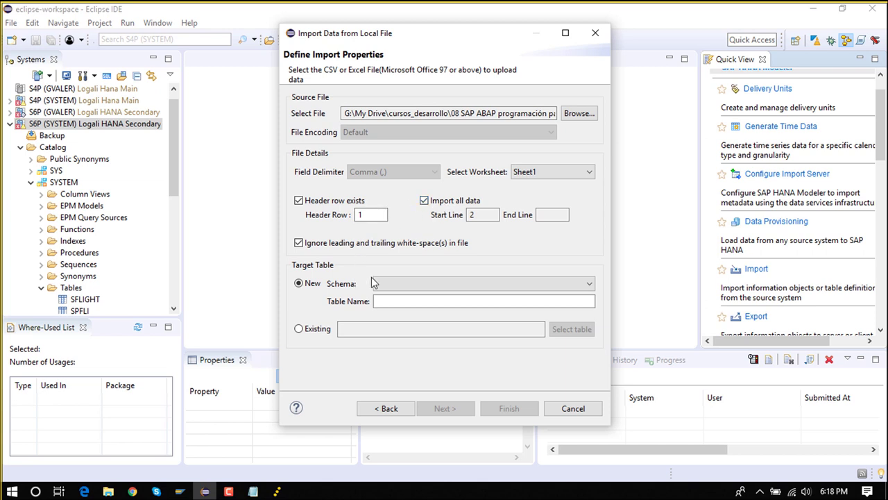
Choose SYSTEM as the target schema
left_click(404, 283)
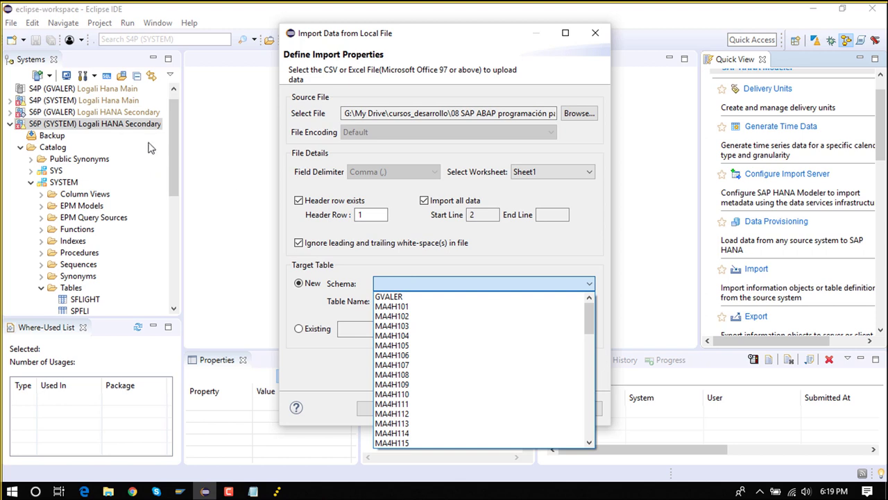
scroll(525, 378, "down", 7)
scroll(490, 380, "down", 12)
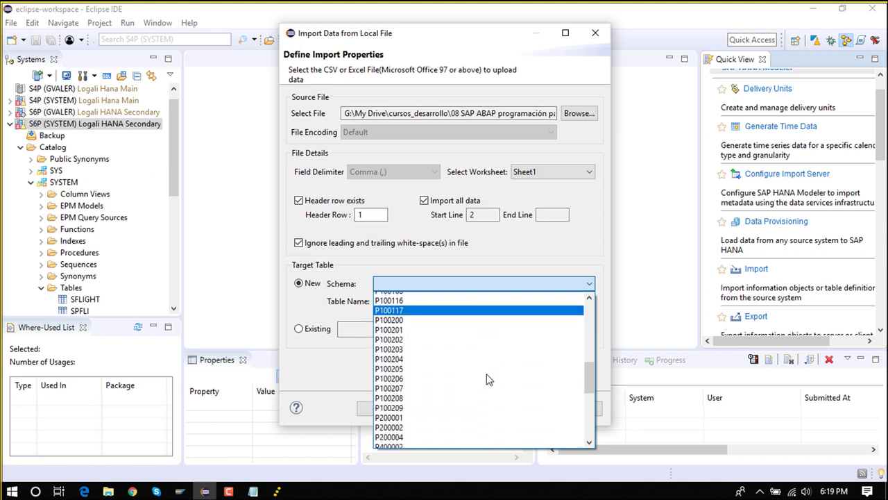
scroll(489, 378, "down", 1)
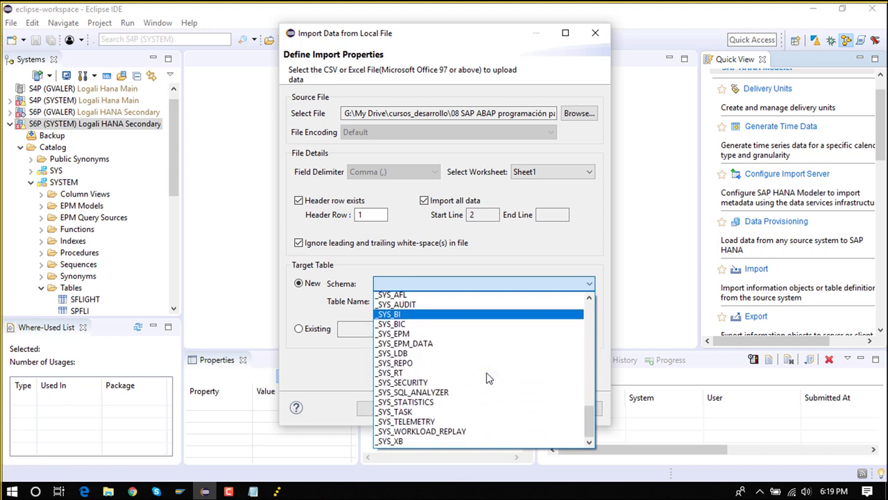
scroll(489, 377, "up", 3)
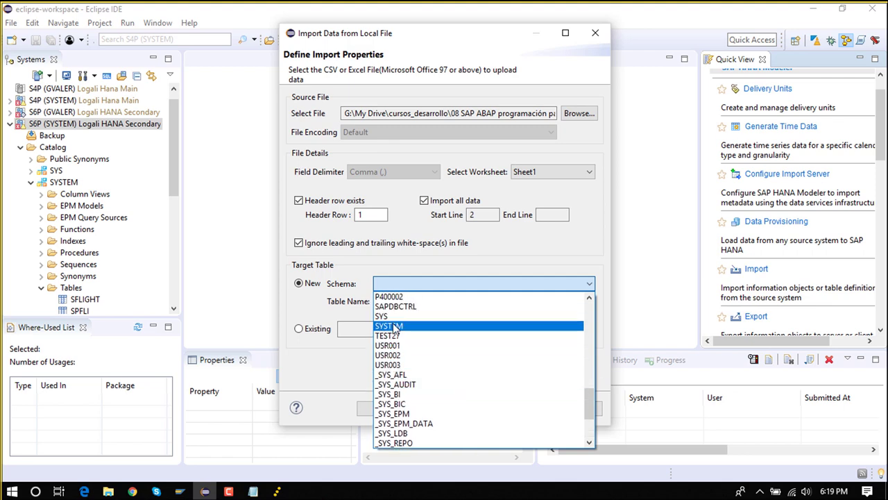
left_click(406, 326)
left_click(415, 301)
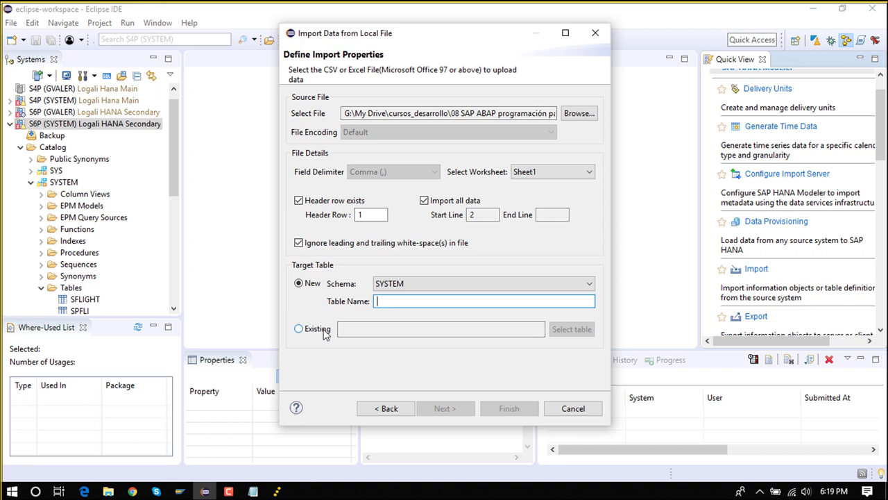
Keep a new table named ZZTEST and continue to the column mappings
left_click(325, 333)
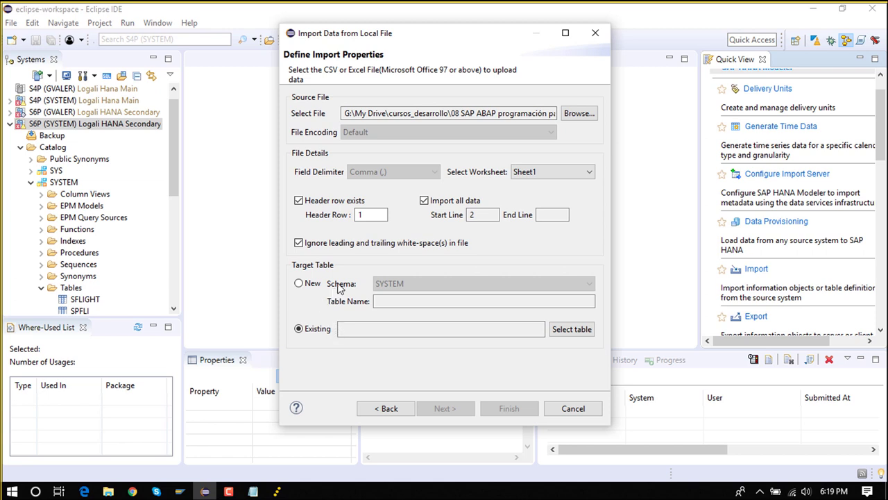
left_click(299, 284)
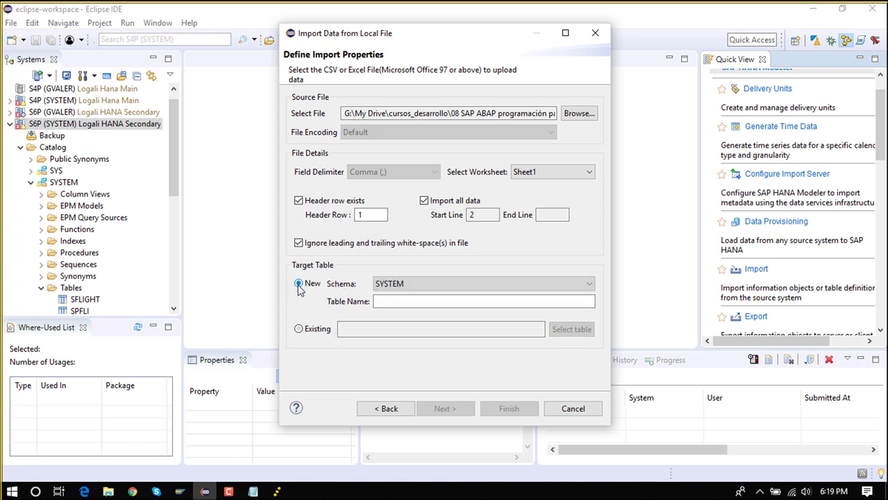
left_click(380, 301)
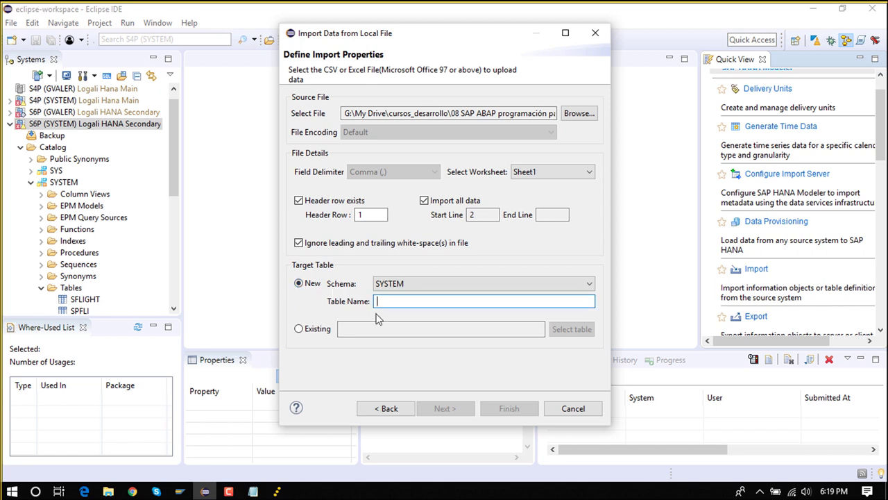
type("ZZTEST")
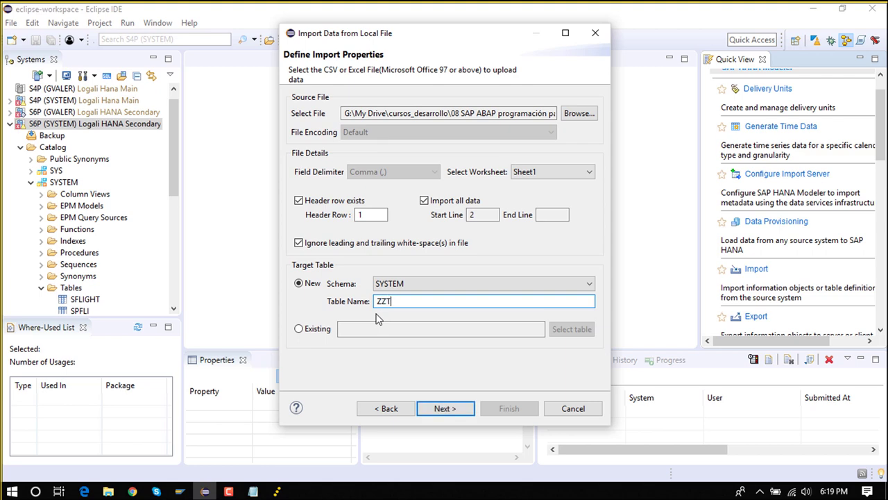
left_click(453, 409)
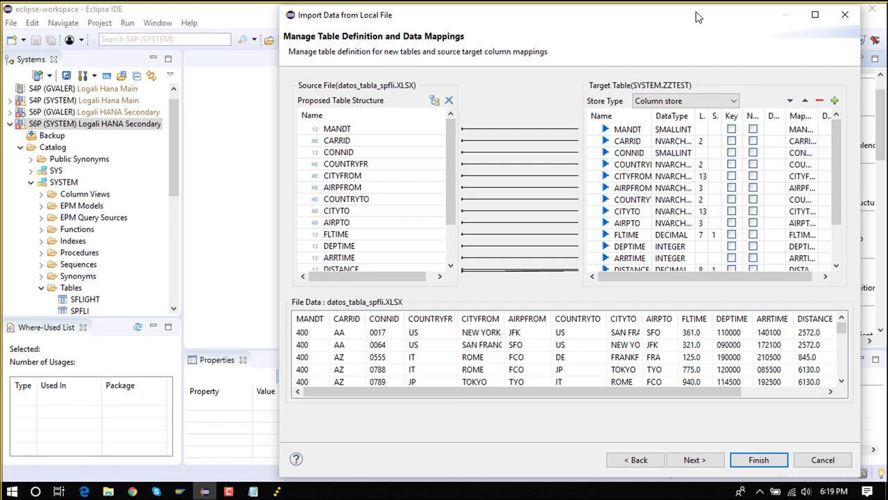
Mark MANDT, CARRID and CONNID as key columns of ZZTEST
left_click_drag(697, 10, 619, 18)
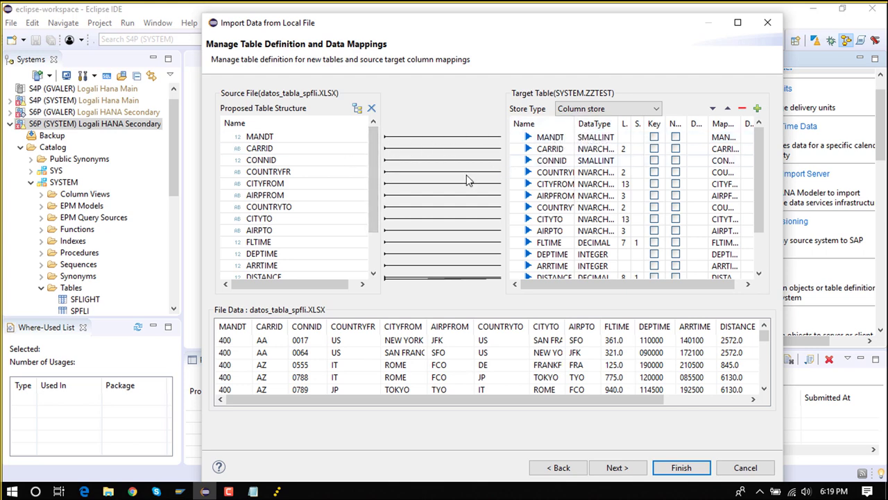
mouse_move(761, 181)
left_mouse_down()
mouse_move(763, 211)
mouse_move(763, 166)
left_mouse_up()
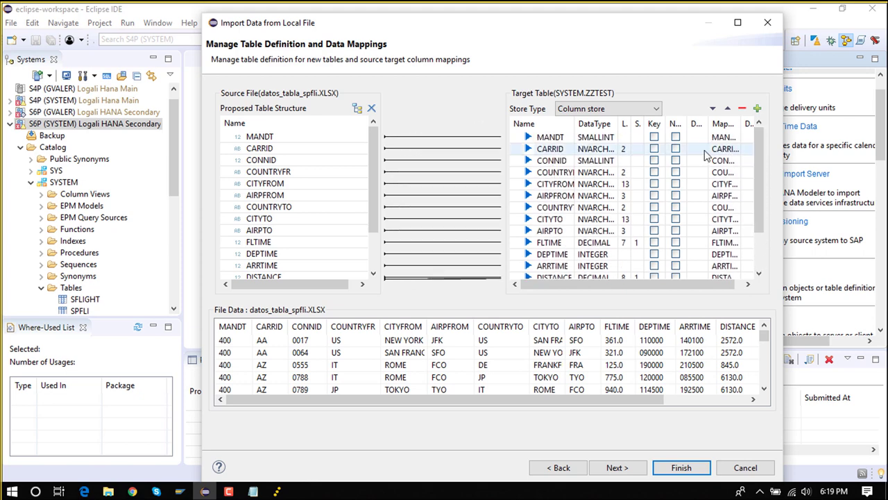
left_click(653, 138)
left_click(653, 148)
left_click(654, 160)
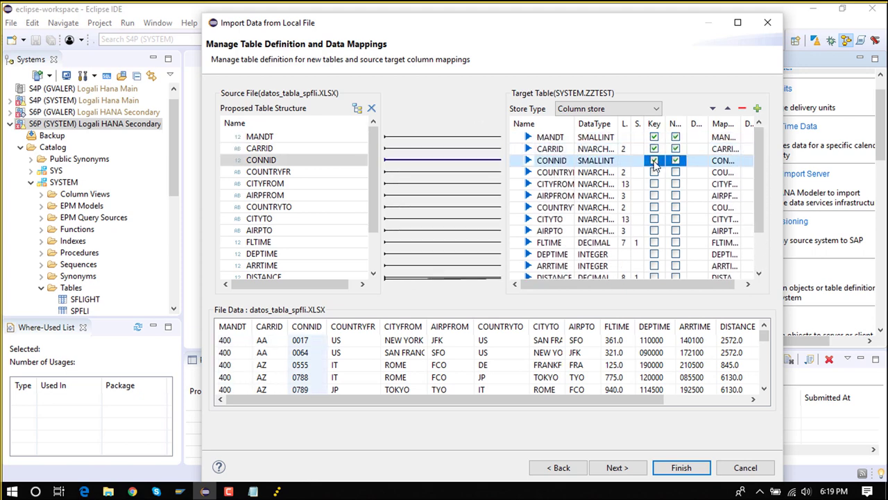
Change MANDT's data type from SMALLINT to NVARCHAR with length 3
left_click(613, 137)
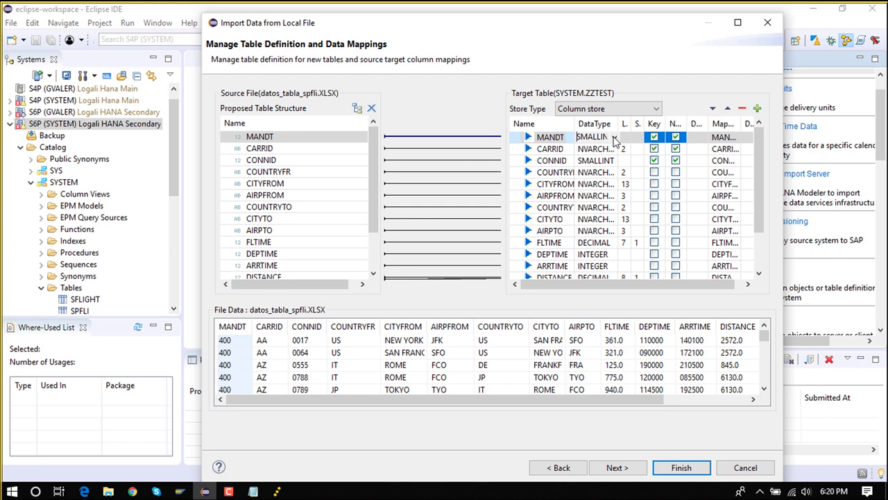
left_click(614, 137)
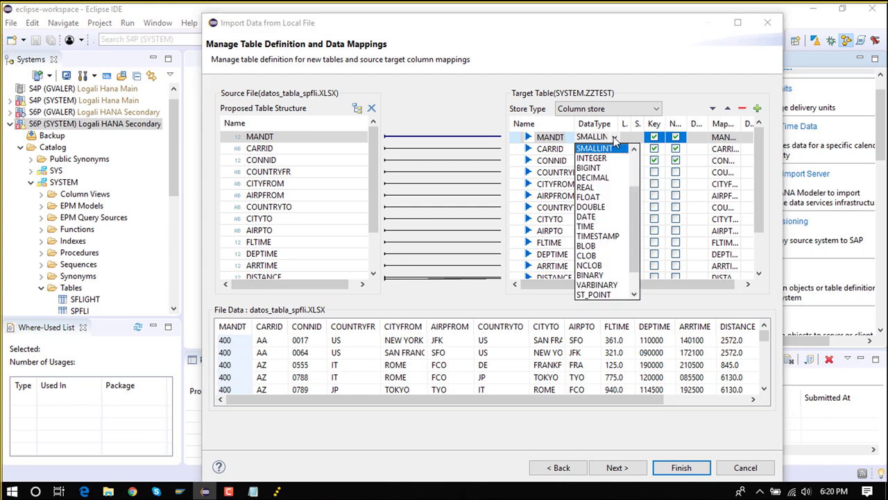
left_click(614, 151)
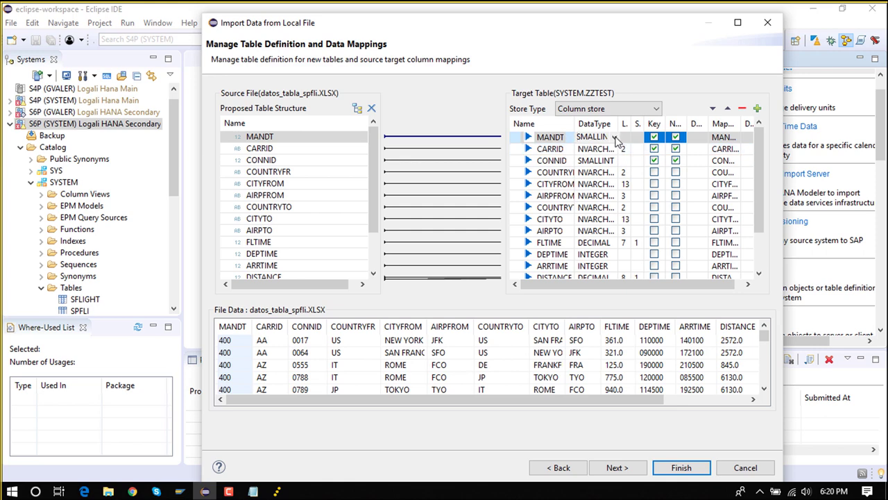
left_click(614, 138)
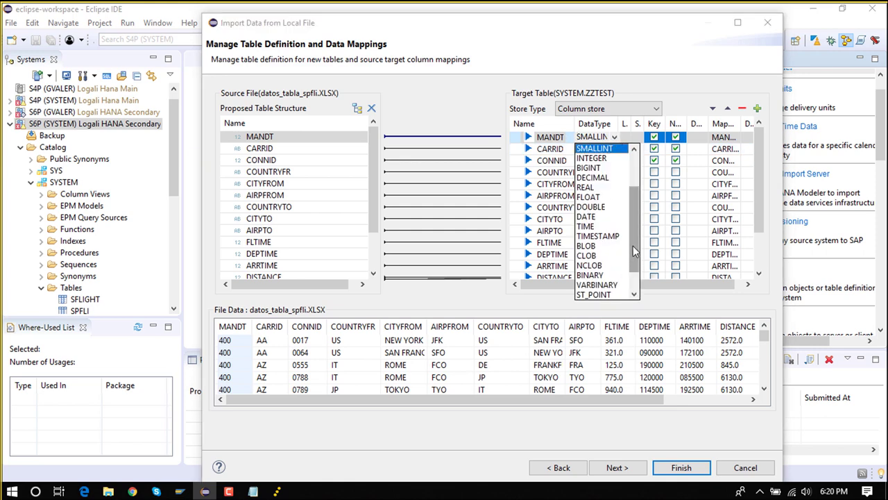
scroll(634, 246, "up", 2)
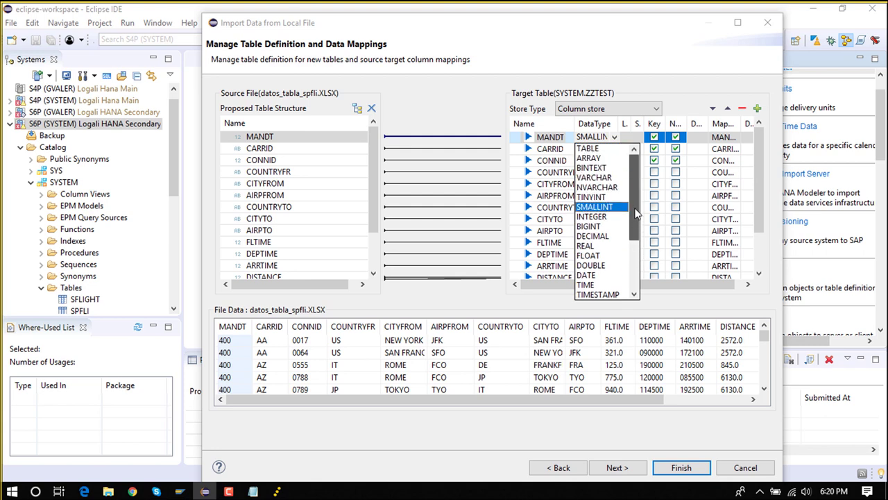
left_click(610, 179)
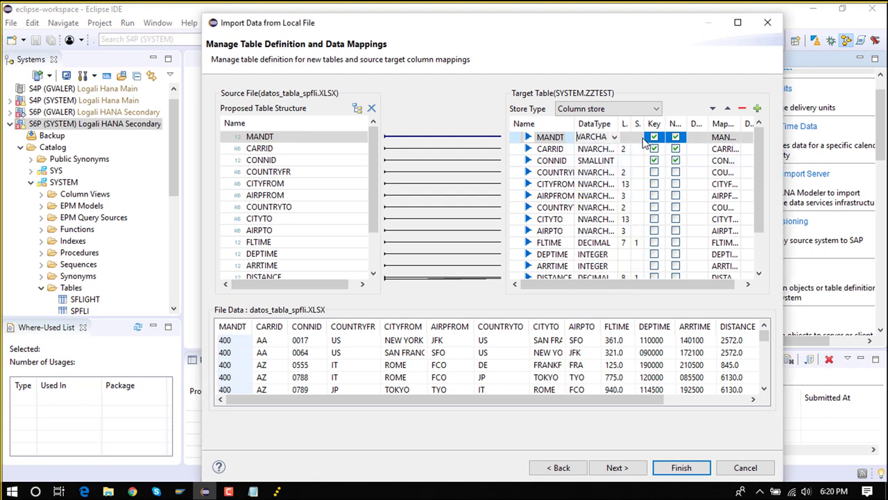
left_click(616, 139)
left_click(609, 154)
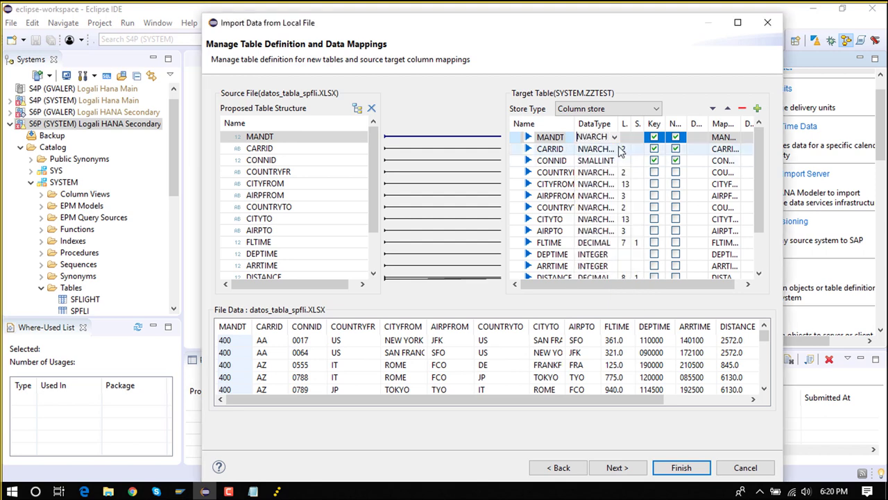
left_click(625, 137)
type("3")
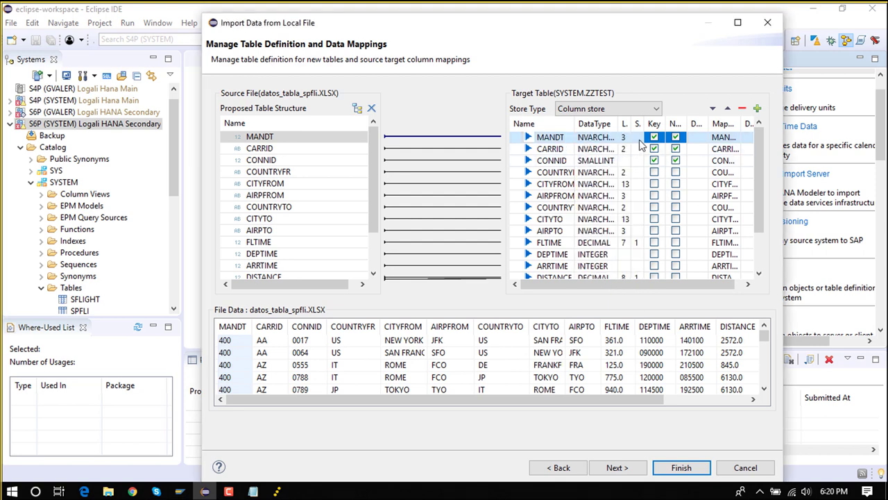
key("Return")
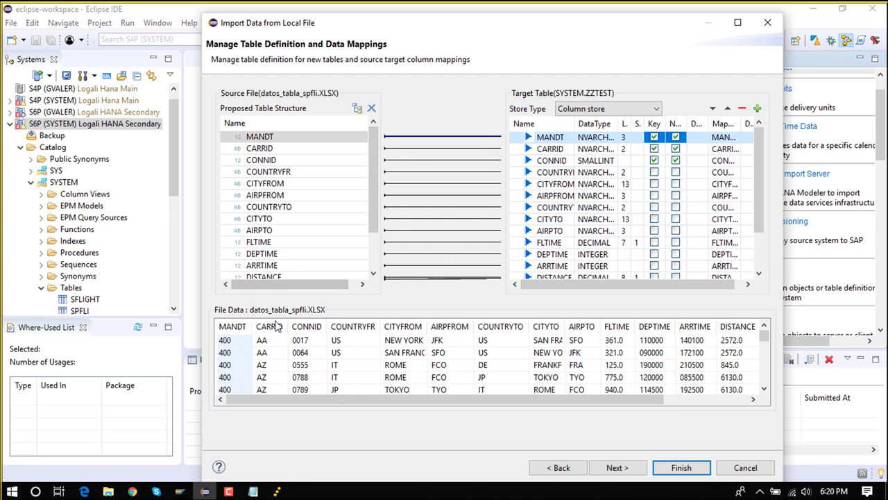
scroll(546, 355, "down", 6)
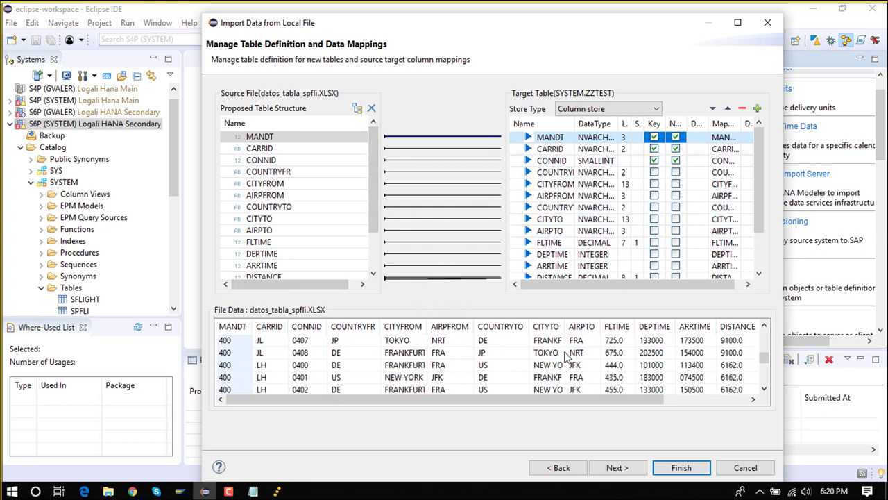
Go through the import Summary page and finish the flat-file import into ZZTEST
left_click(617, 467)
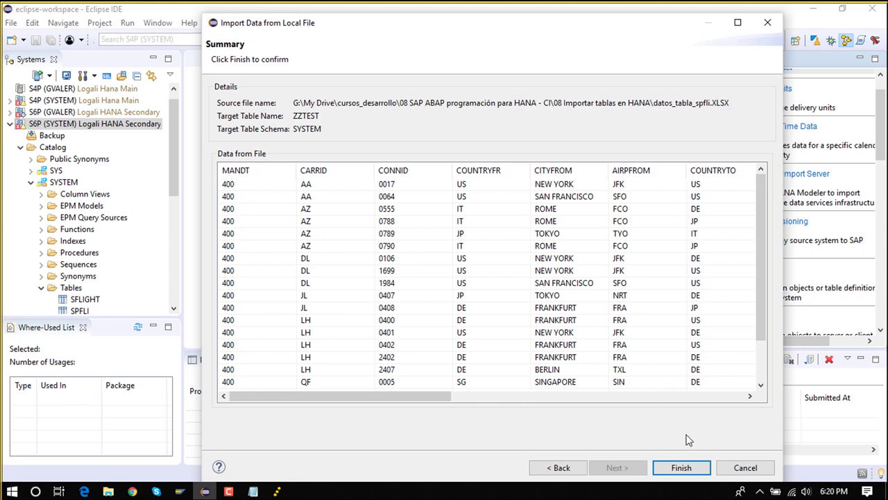
left_click(686, 468)
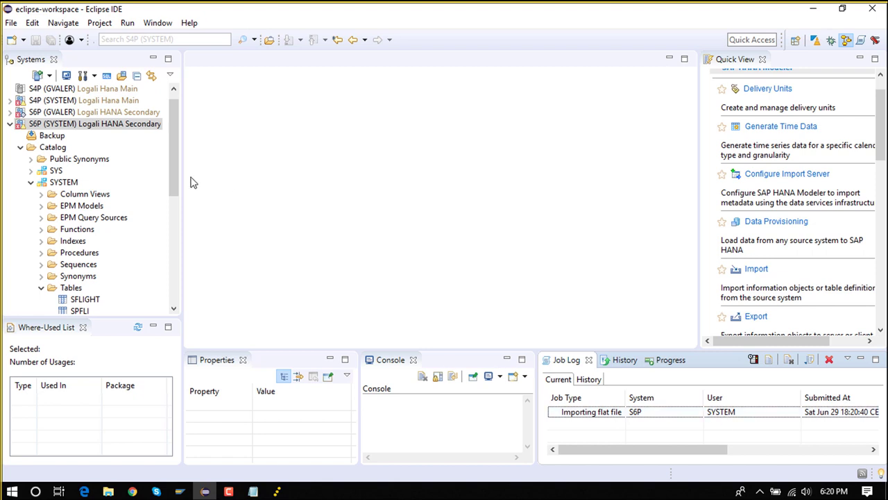
Refresh the Tables folder so ZZTEST appears in the catalog
left_click_drag(176, 181, 174, 218)
left_click(71, 195)
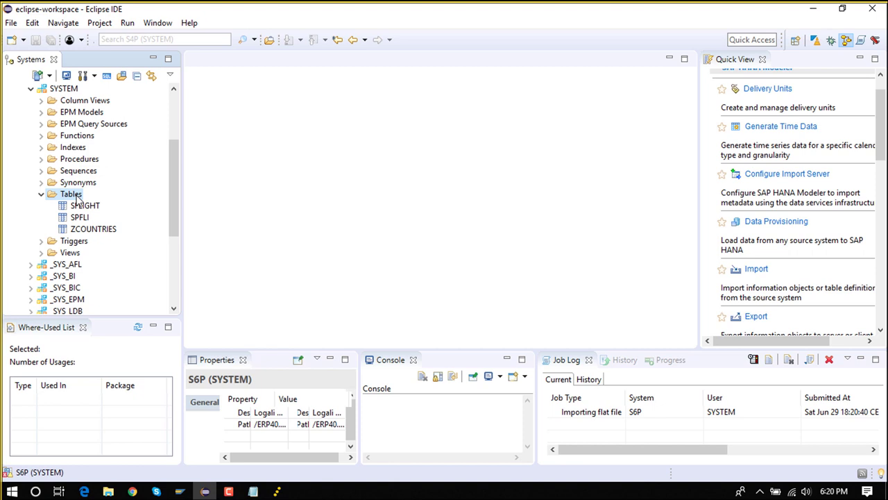
right_click(76, 198)
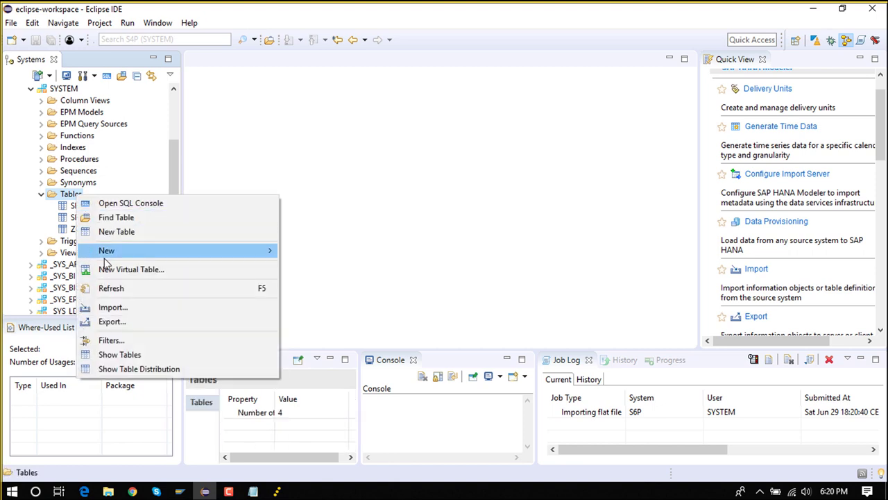
left_click(144, 287)
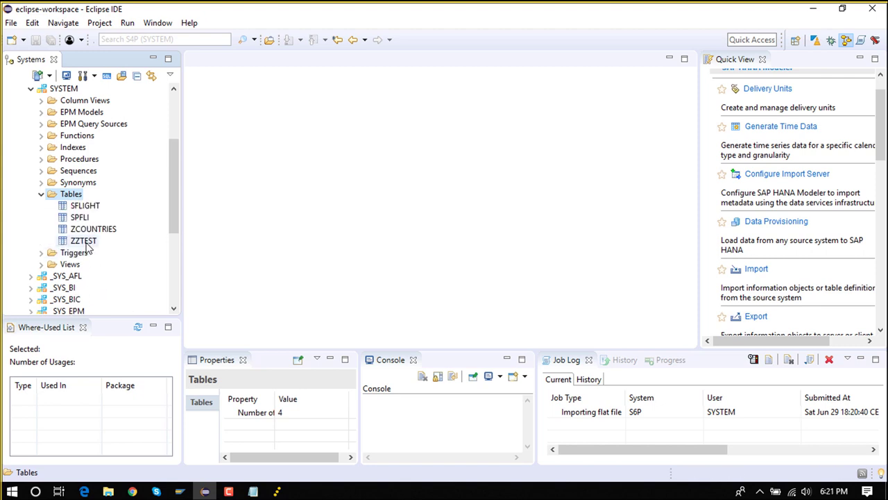
Open the ZZTEST table definition and then its content
left_click(87, 244)
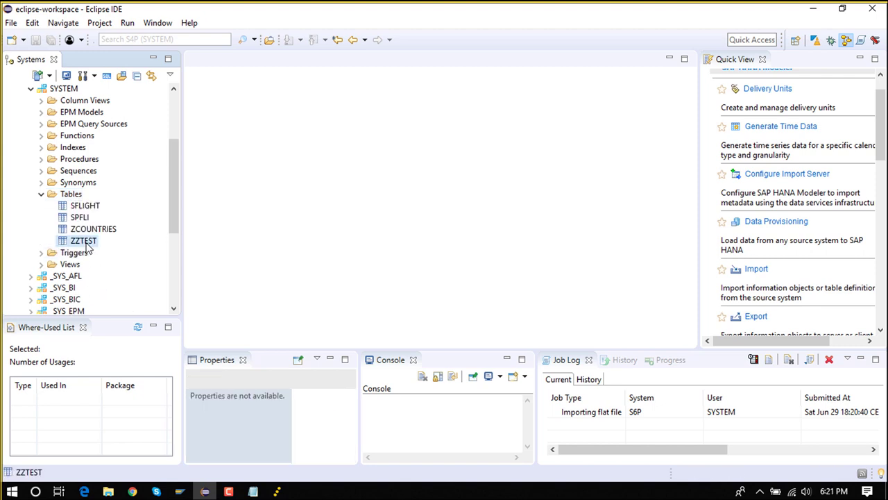
double_click(87, 244)
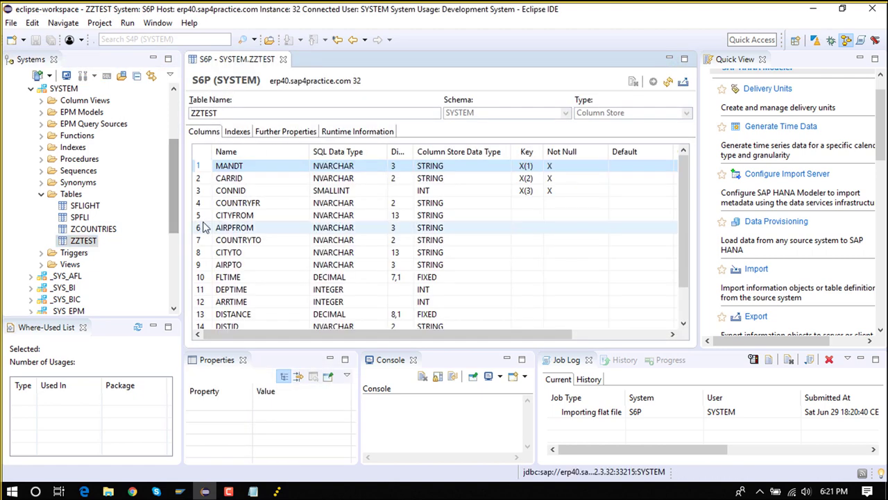
right_click(87, 243)
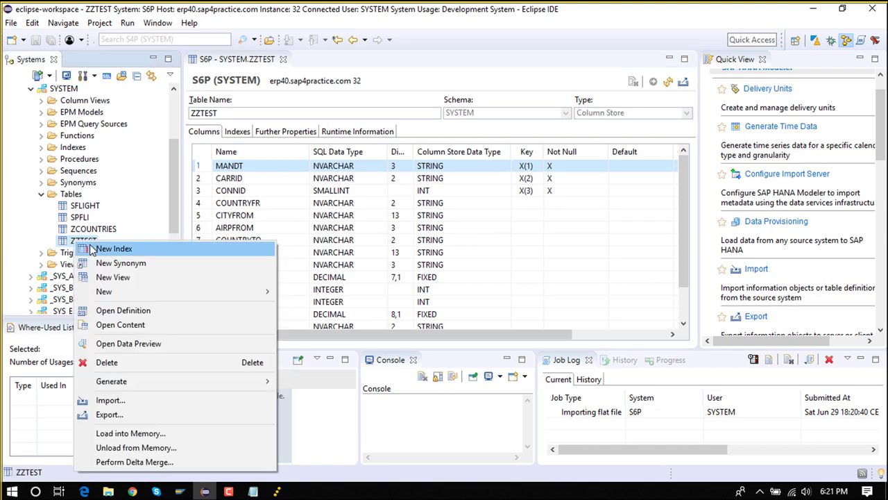
left_click(111, 325)
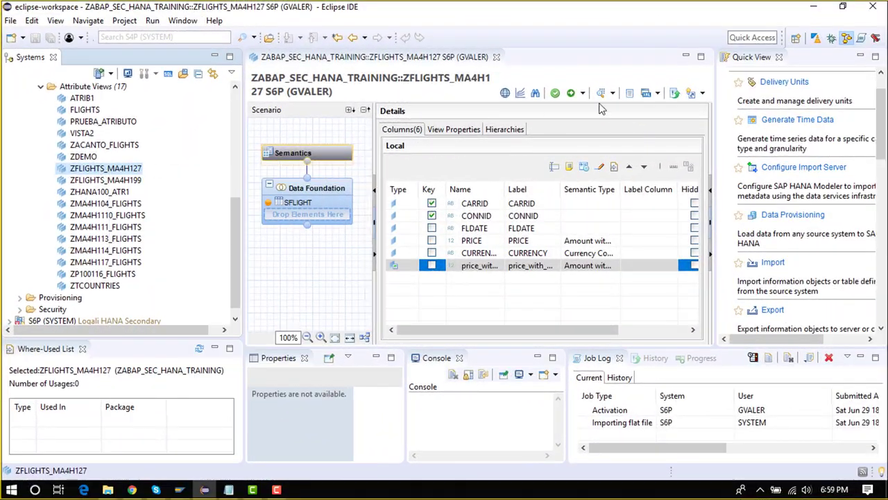
Open ZFLIGHTS_MA4H127 in the Data Preview Editor and maximize the editor
left_click(612, 92)
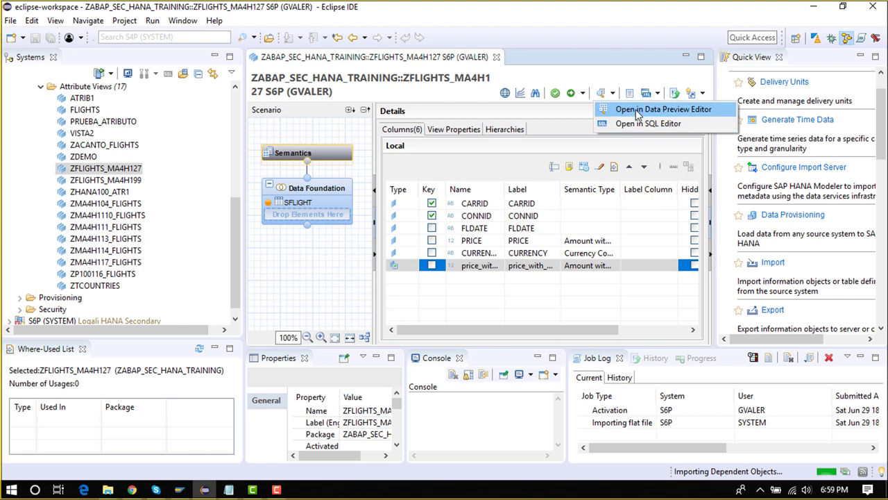
left_click(637, 112)
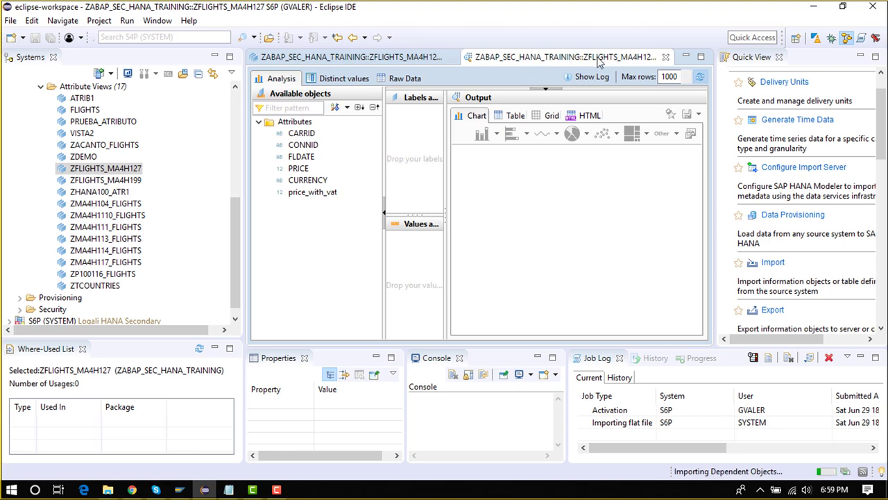
double_click(598, 58)
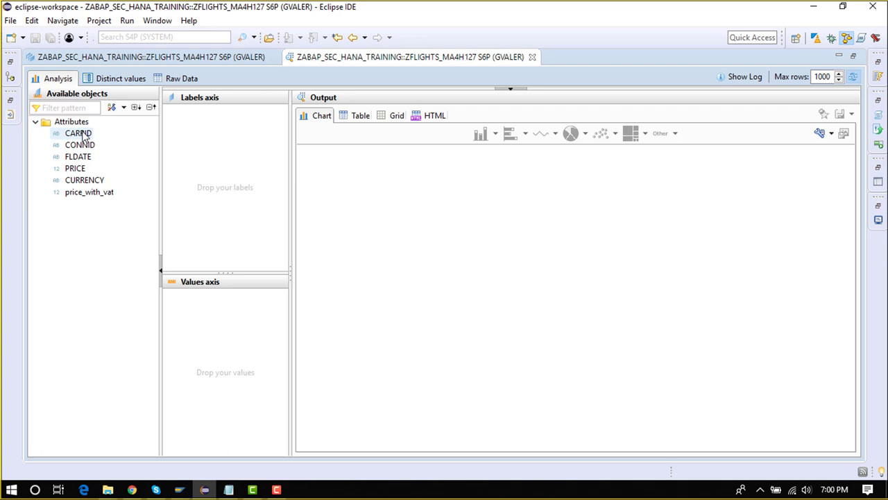
Count CURRENCY per CARRID and CONNID in the analysis, replacing the PRICE count
left_click_drag(82, 133, 223, 151)
left_click_drag(75, 169, 229, 323)
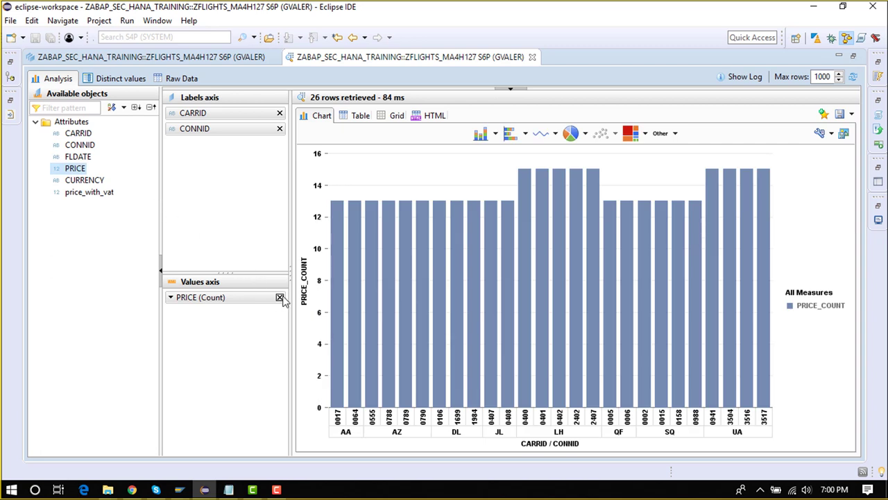
left_click_drag(97, 180, 282, 298)
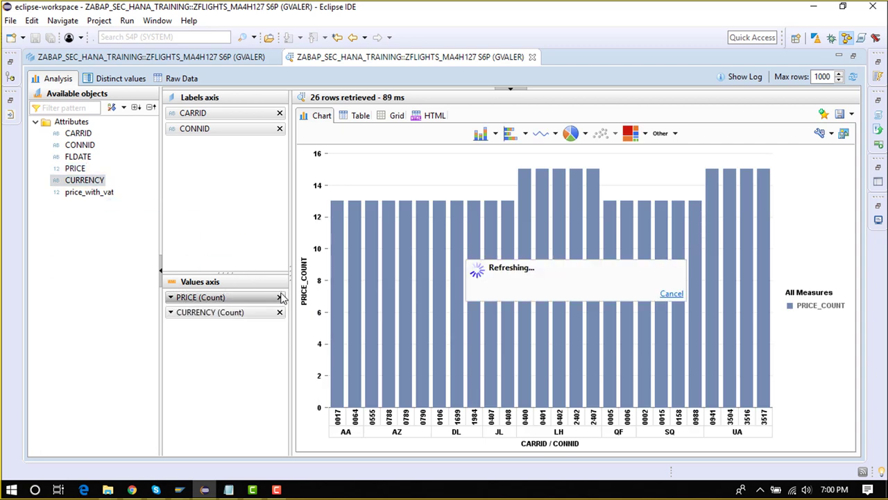
left_click(280, 297)
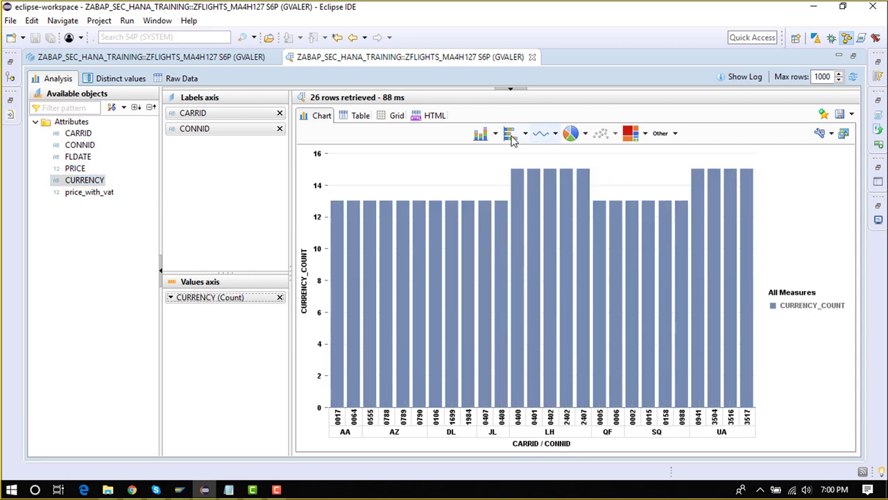
Try horizontal bar, pie, table, grid and HTML outputs, then show Distinct values
left_click(510, 136)
left_click(571, 136)
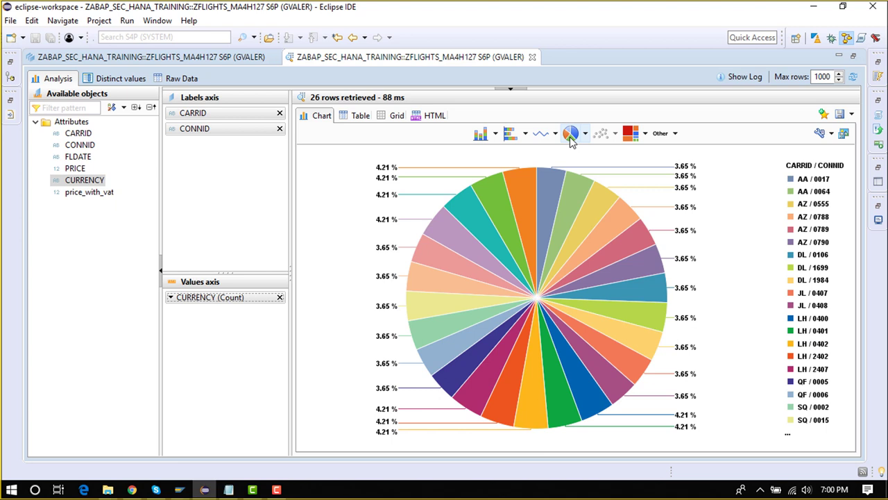
left_click(364, 117)
left_click(390, 120)
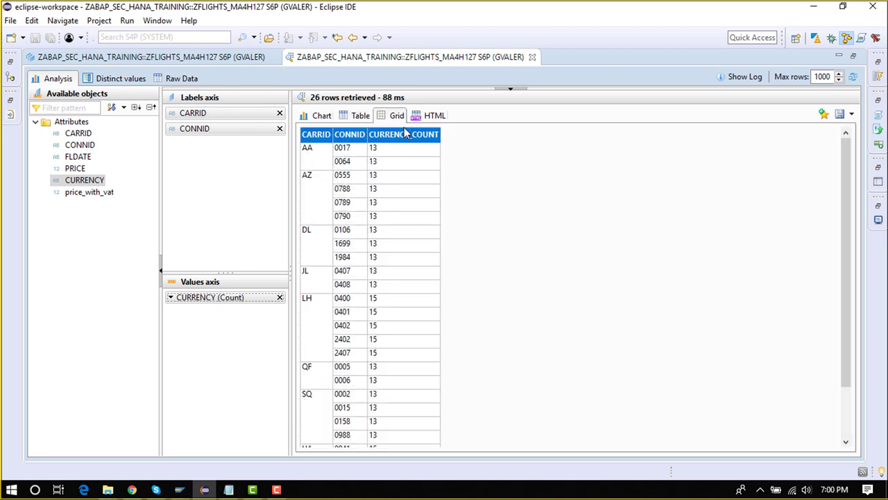
left_click(435, 117)
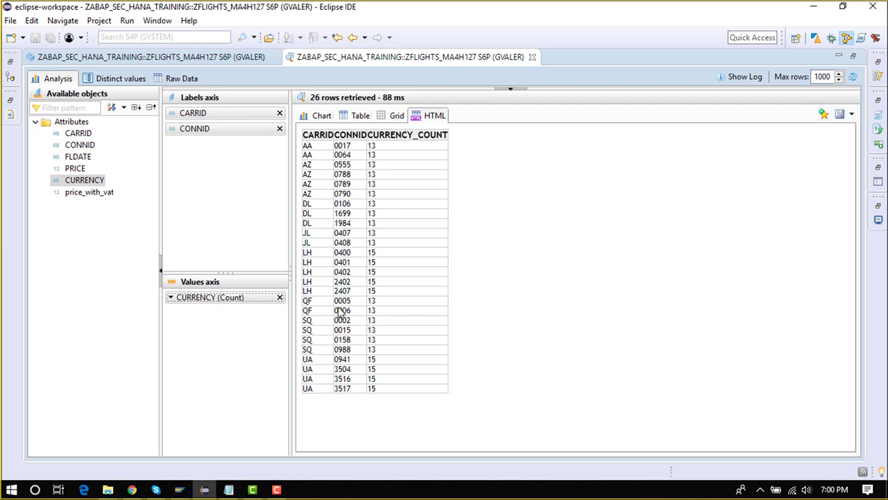
left_click(139, 82)
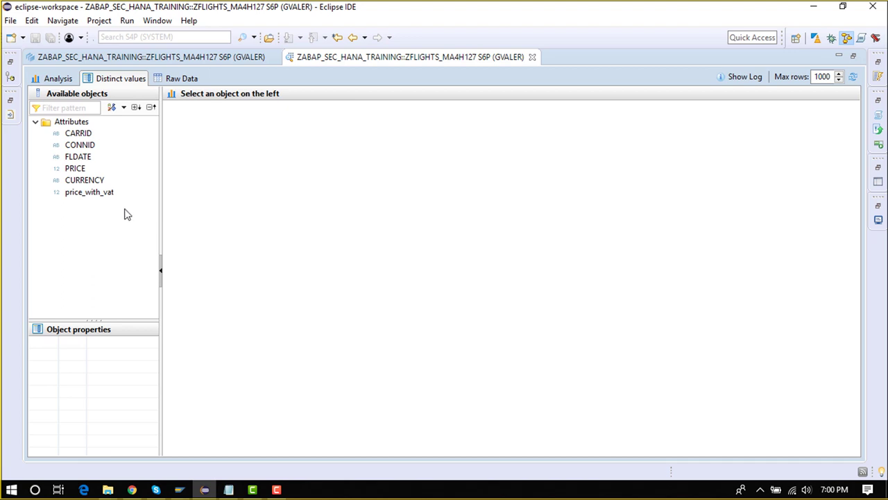
View CURRENCY's distinct values, then list the 356 raw rows, narrowing price_with_vat
left_click(103, 183)
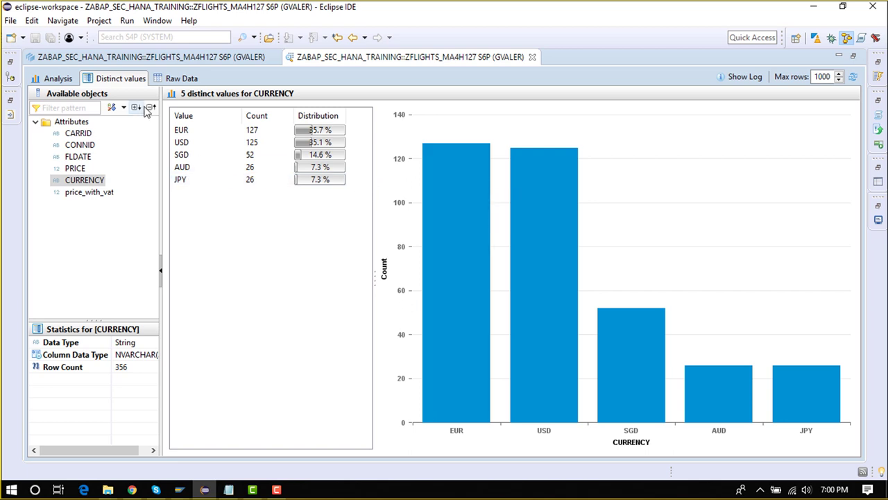
left_click(177, 79)
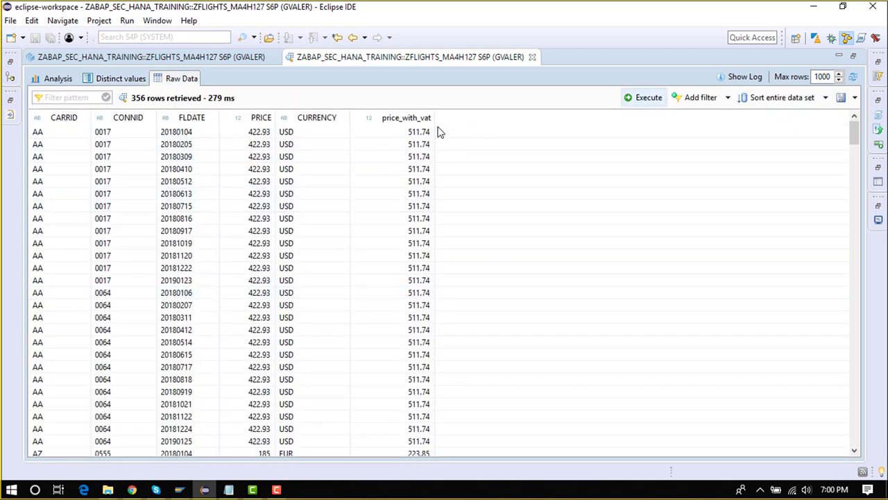
left_click_drag(435, 118, 430, 119)
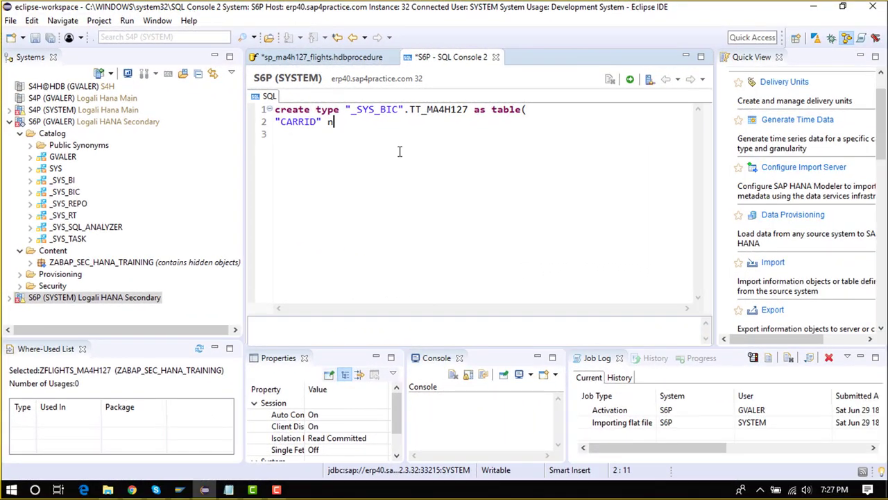
Complete CREATE TYPE TT_MA4H127 with CARRID nvarchar (4), select it, and try closing the console
type("varc")
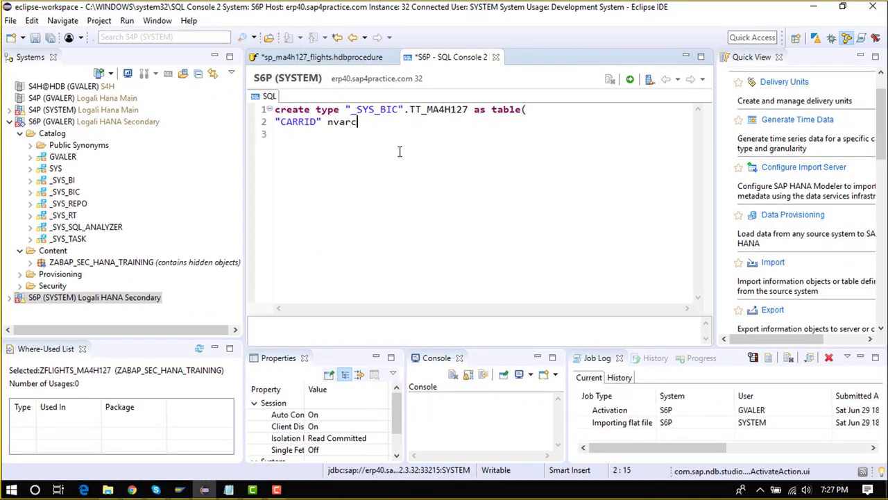
type("har (4")
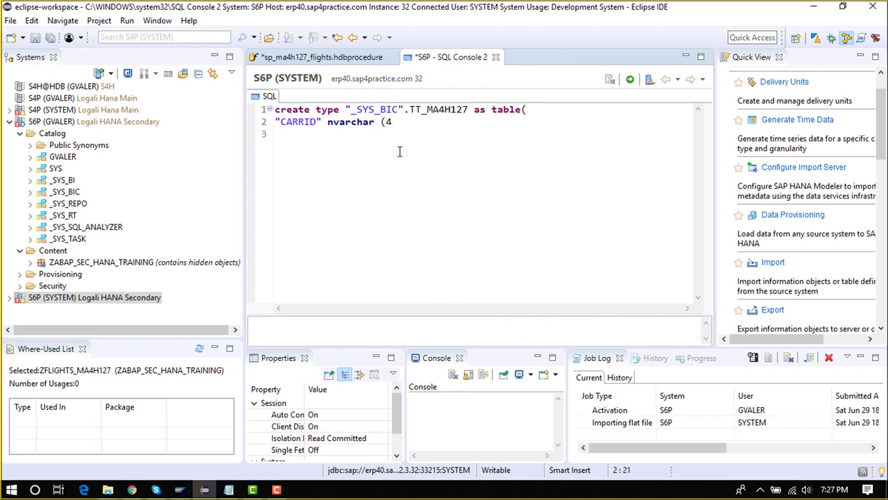
type(") );")
left_click_drag(434, 123, 269, 111)
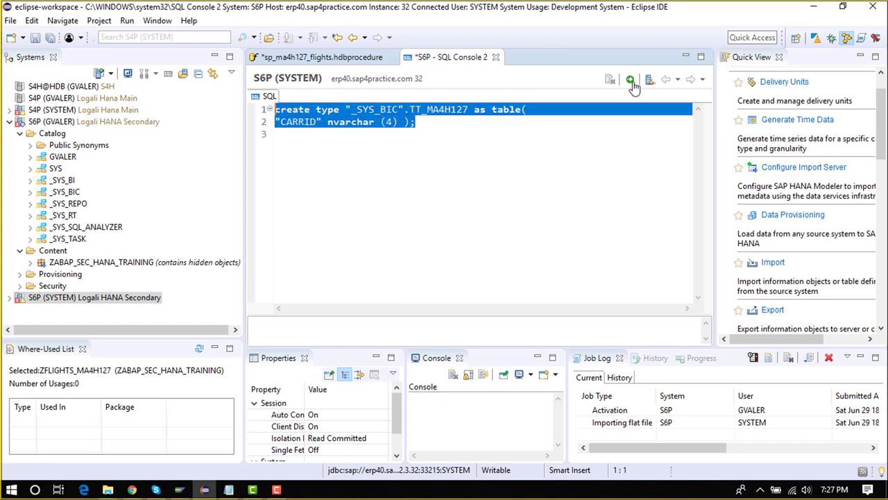
left_click(499, 58)
Keep the console and type et_flights as TABLE ( carrid NVARCHAR(2), connid NVARCHAR(2), in the procedure
left_click(549, 254)
left_click(360, 61)
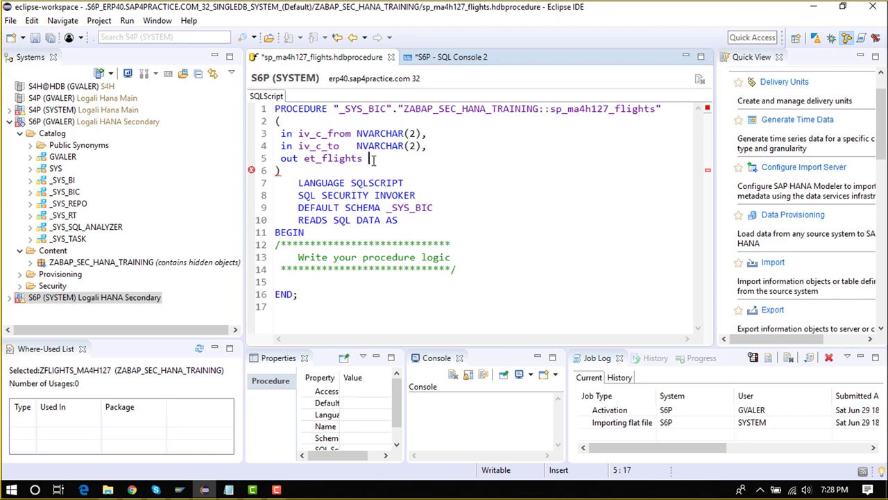
type("TABLE (")
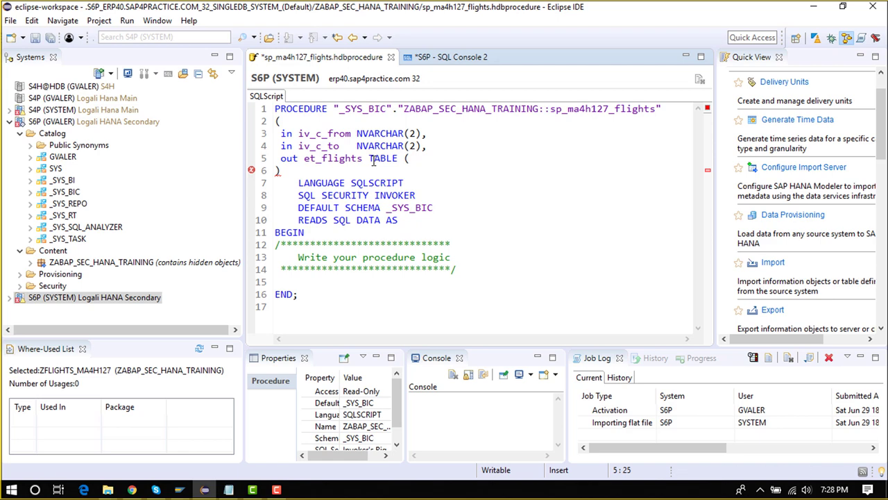
type("carrid nv")
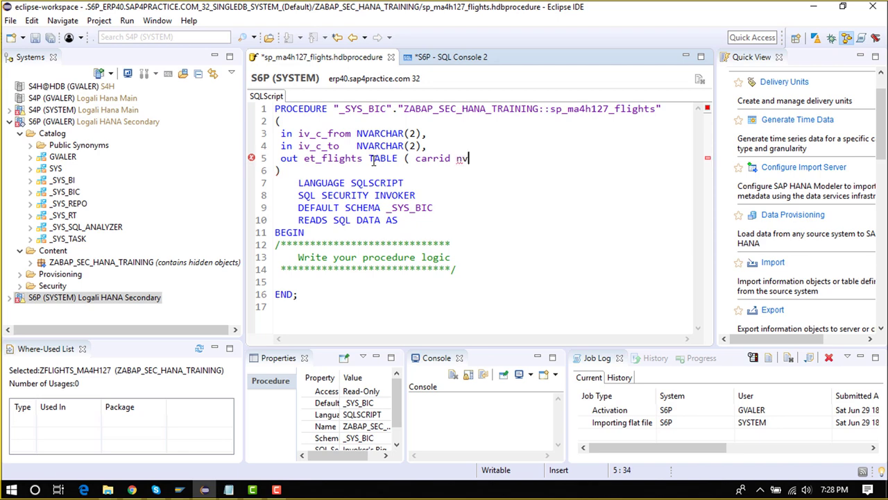
key("Tab")
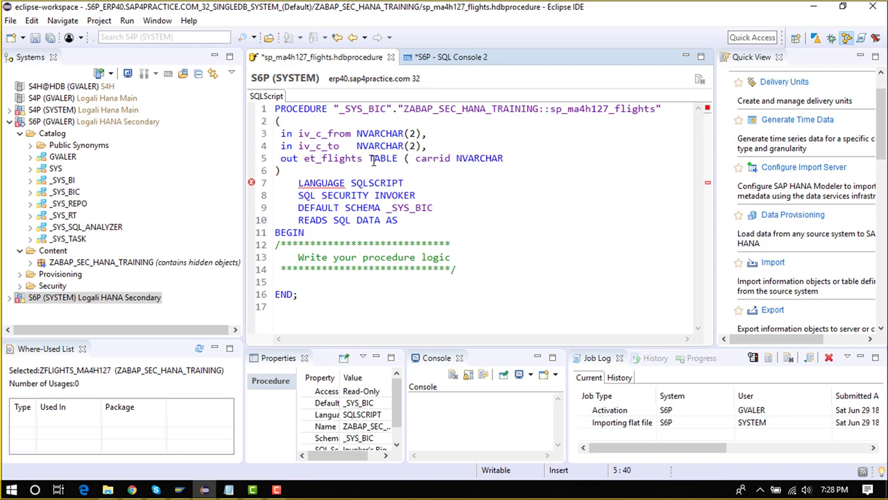
type("(2),")
key("Return")
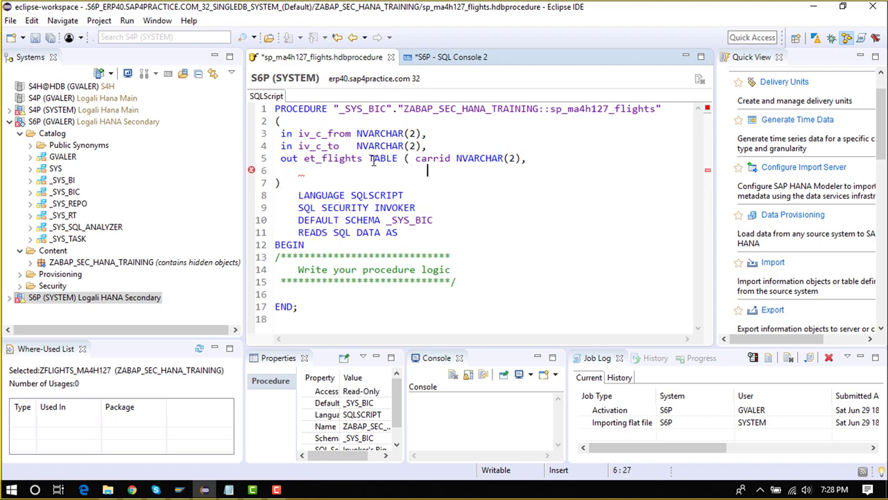
key("BackSpace")
key("BackSpace")
type("connid")
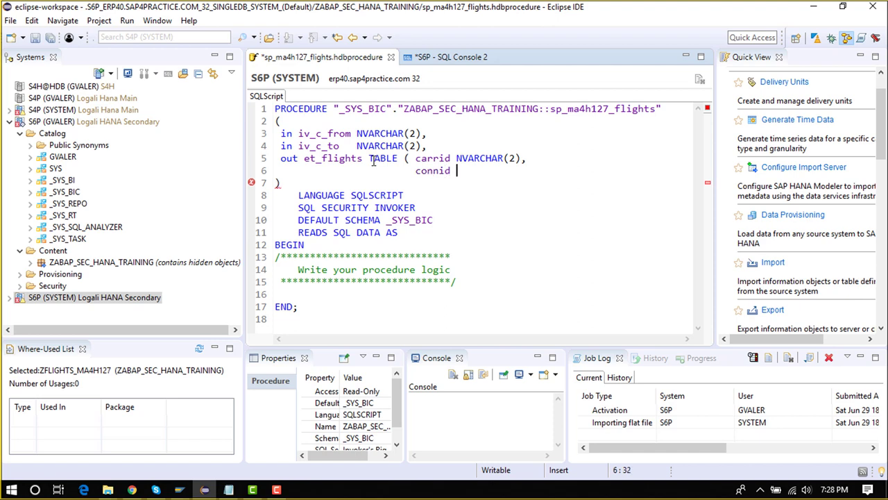
type(" NVARCHAR")
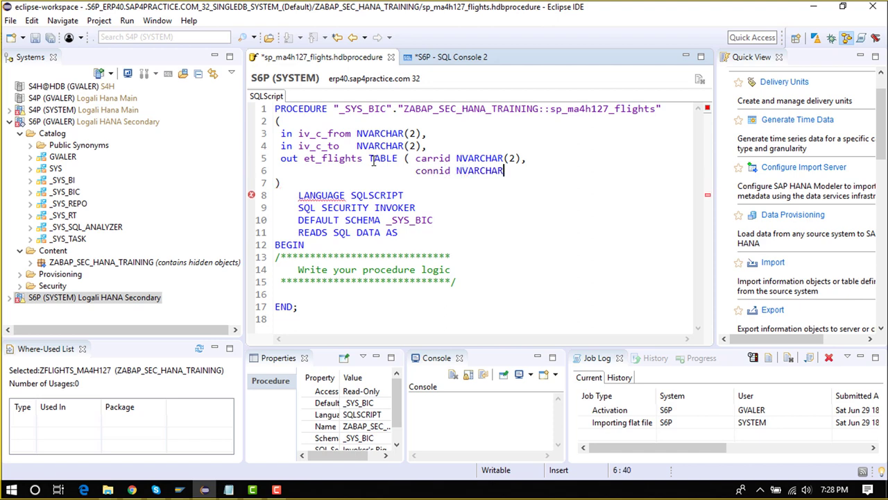
type("(")
type("2),")
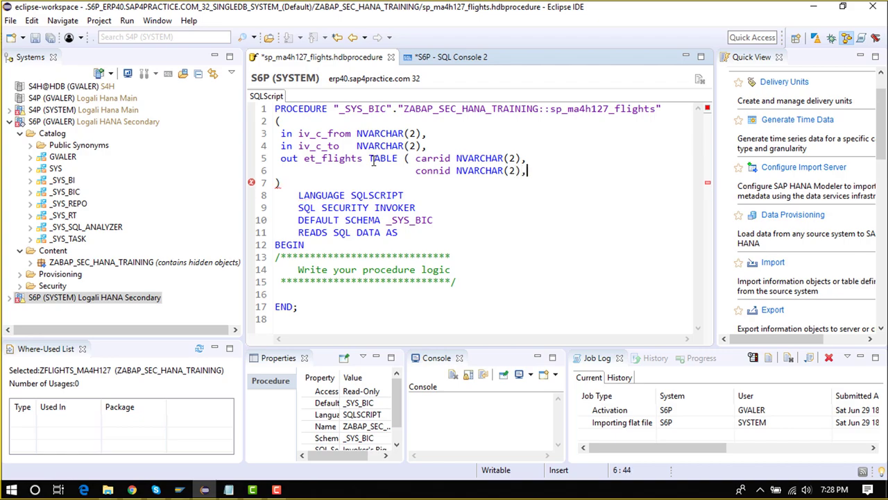
key("Return")
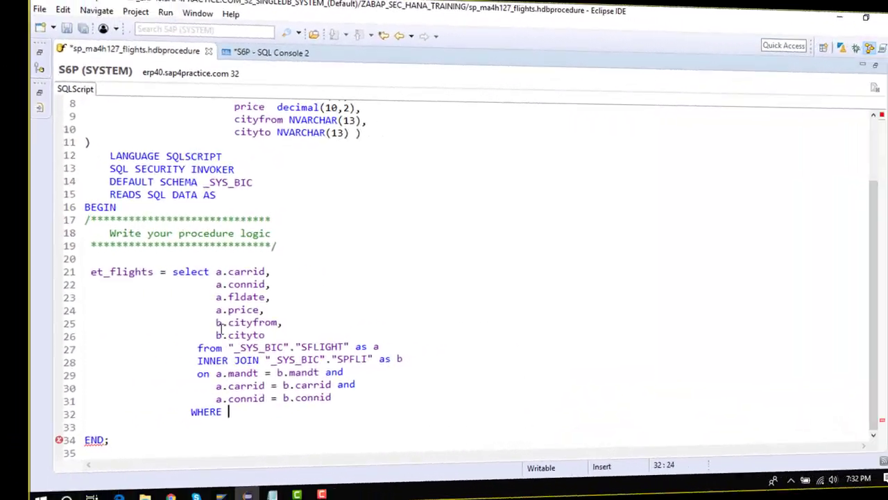
Paste the city columns after WHERE and write the condition b.cityfrom = :iv_c_from
left_click_drag(175, 320, 229, 333)
key("ctrl+c")
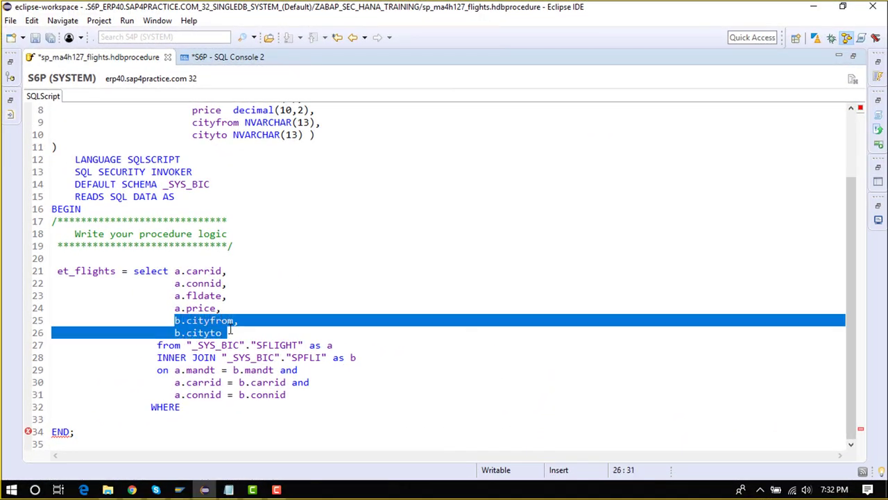
left_click(201, 409)
key("ctrl+v")
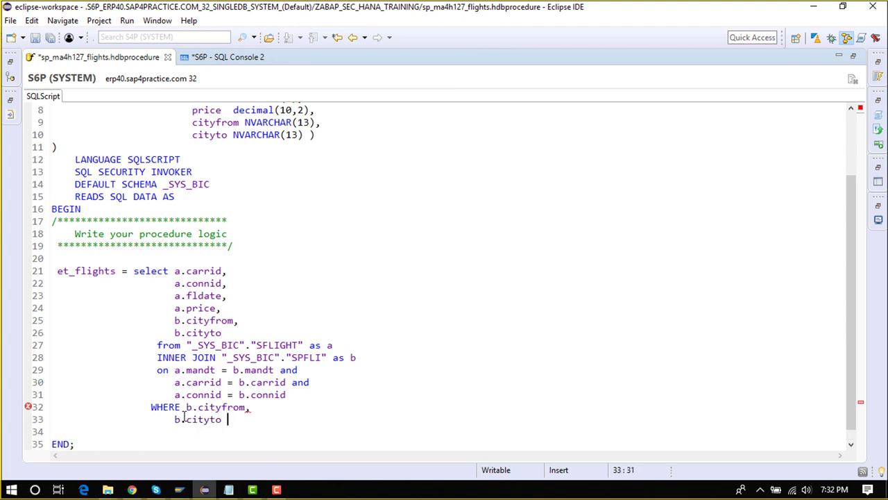
left_click(174, 419)
left_click(253, 409)
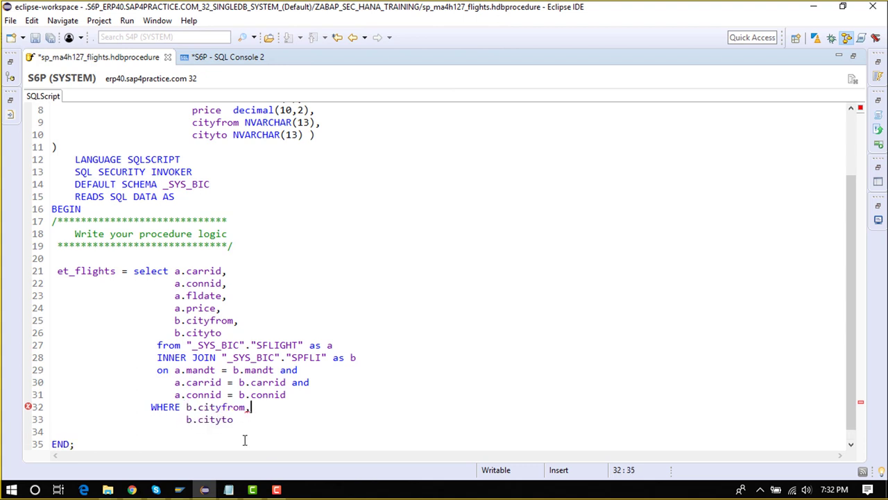
key("BackSpace")
type("= :")
scroll(162, 381, "up", 3)
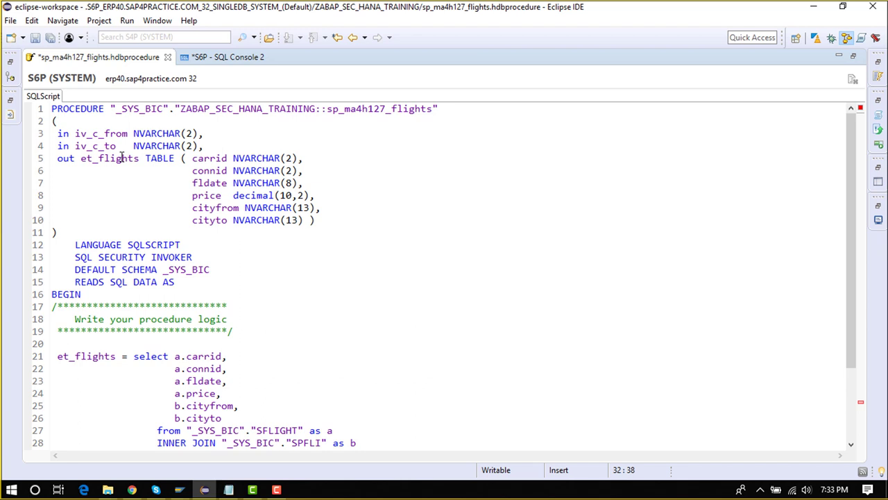
double_click(103, 136)
scroll(293, 327, "down", 3)
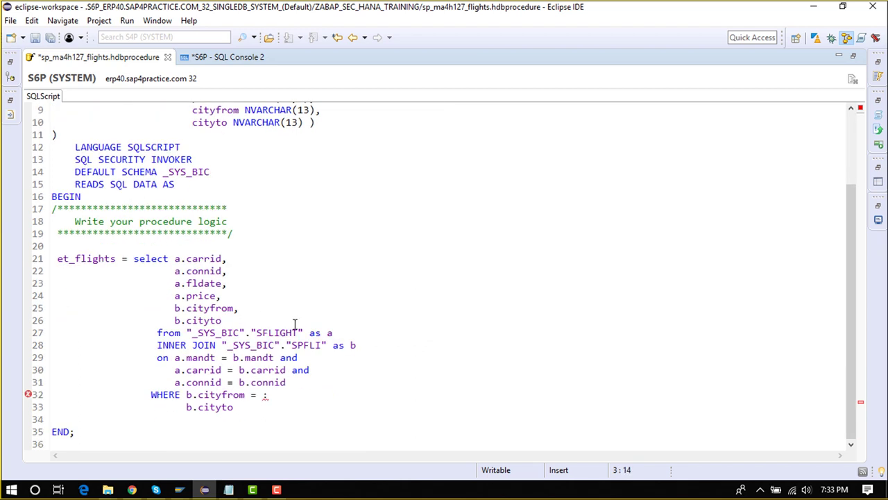
left_click(268, 396)
key("ctrl+v")
Add the condition and b.cityto = :iv_c_to; to the WHERE clause
left_click(283, 410)
left_click(185, 407)
key("BackSpace")
key("BackSpace")
key("BackSpace")
key("BackSpace")
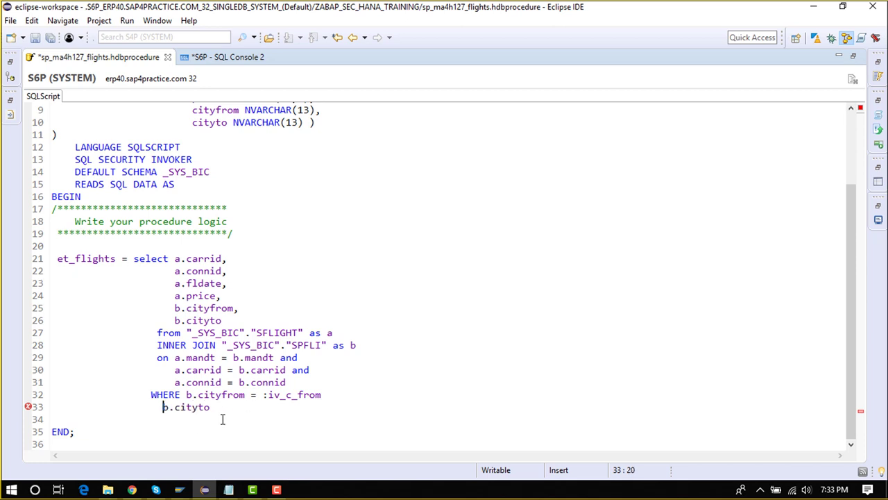
type("and")
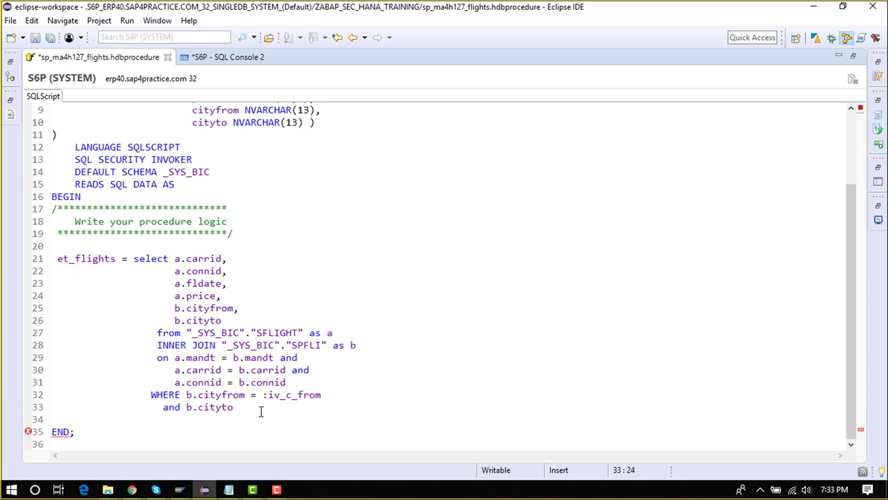
left_click(261, 412)
type("= :")
scroll(139, 168, "up", 3)
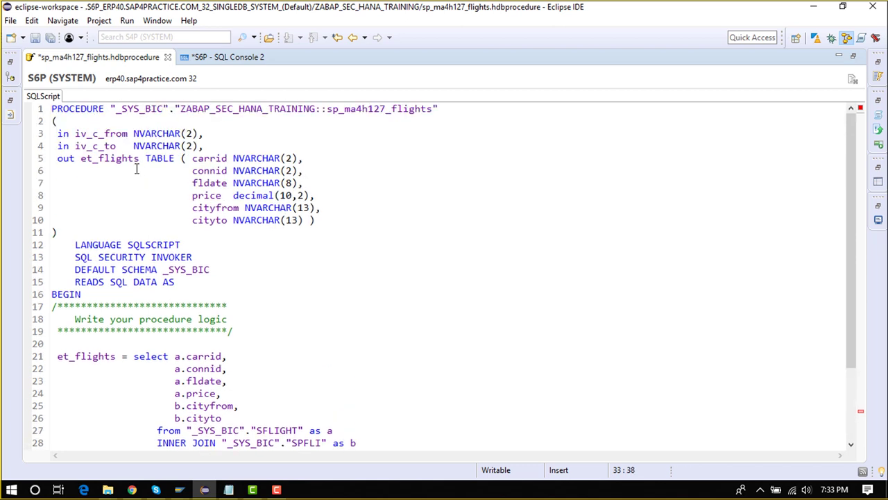
double_click(100, 147)
scroll(259, 333, "down", 3)
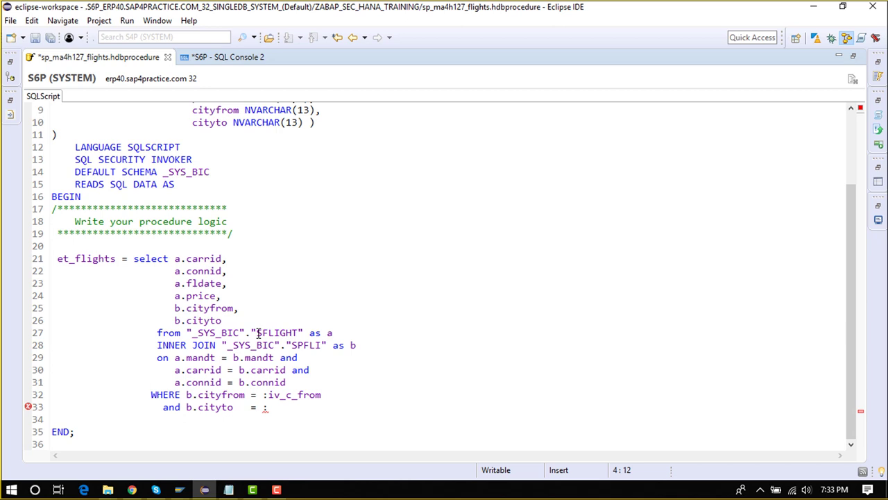
left_click(277, 407)
key("ctrl+v")
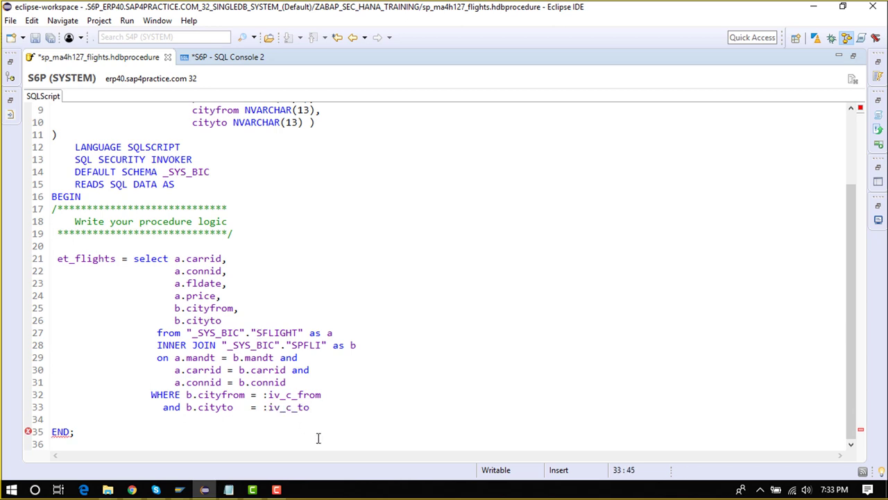
type(";")
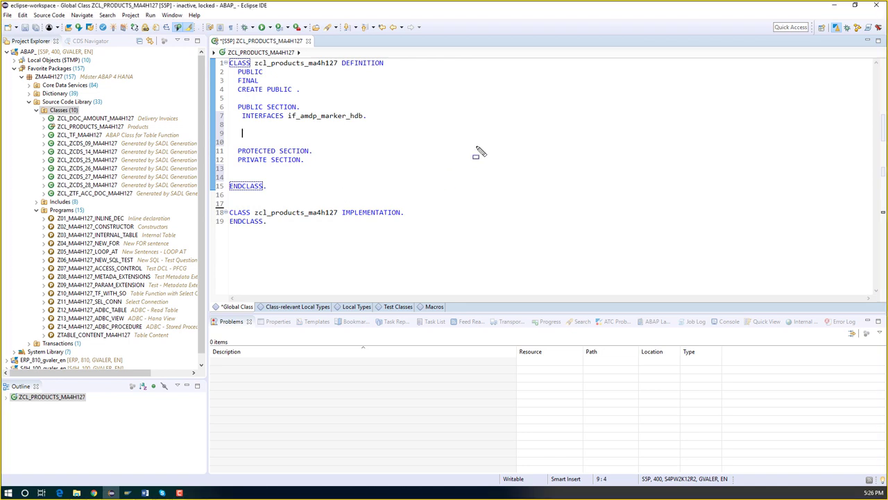
mouse_move(529, 137)
left_mouse_down()
mouse_move(571, 173)
mouse_move(622, 188)
left_mouse_up()
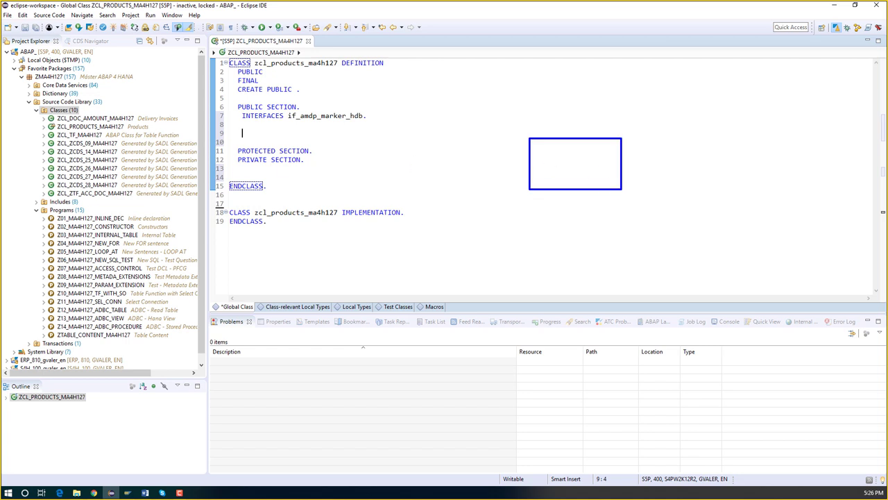
mouse_move(327, 143)
left_mouse_down()
mouse_move(396, 188)
mouse_move(454, 199)
left_mouse_up()
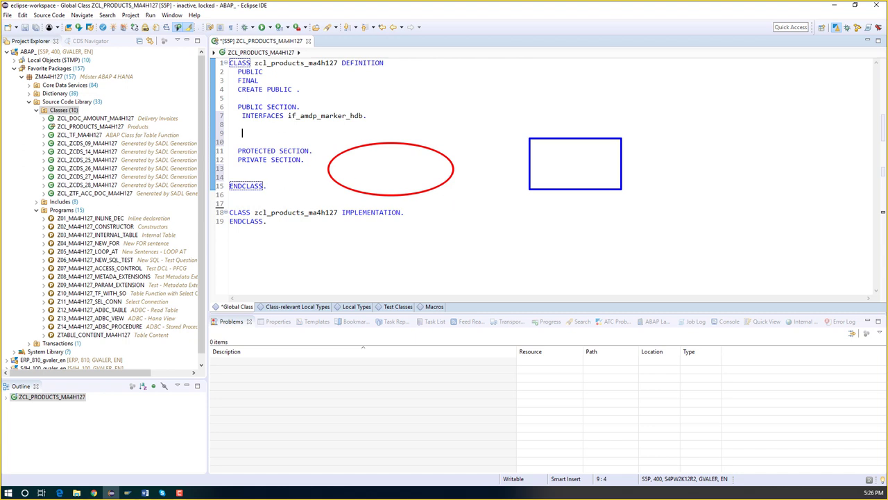
left_click_drag(436, 165, 532, 160)
mouse_move(403, 162)
left_mouse_down()
mouse_move(415, 169)
mouse_move(409, 161)
left_mouse_up()
left_click_drag(416, 178, 415, 167)
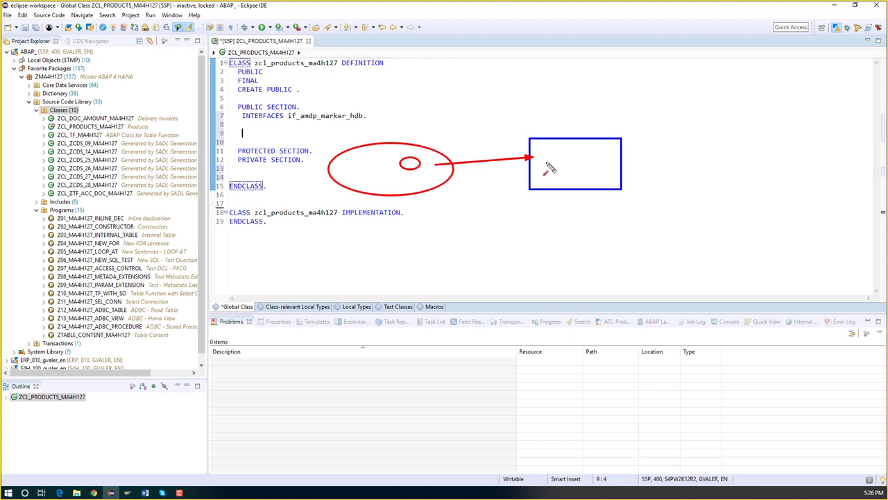
left_click_drag(560, 166, 424, 166)
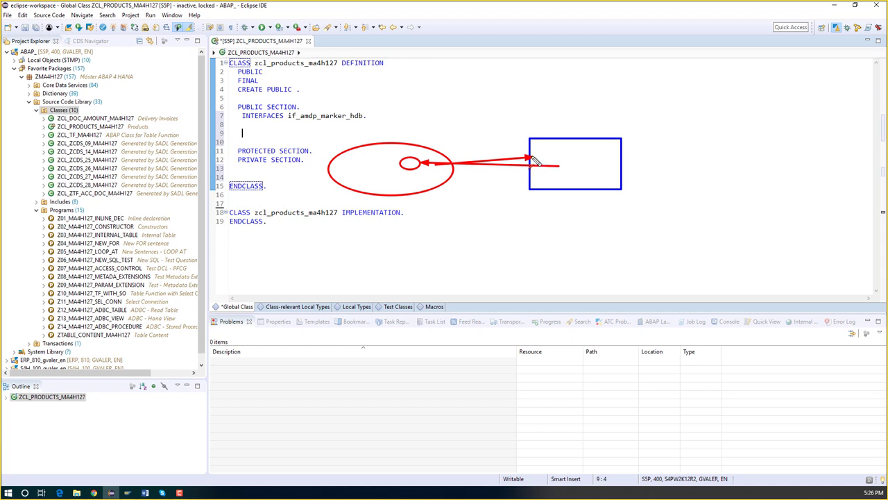
key("Escape")
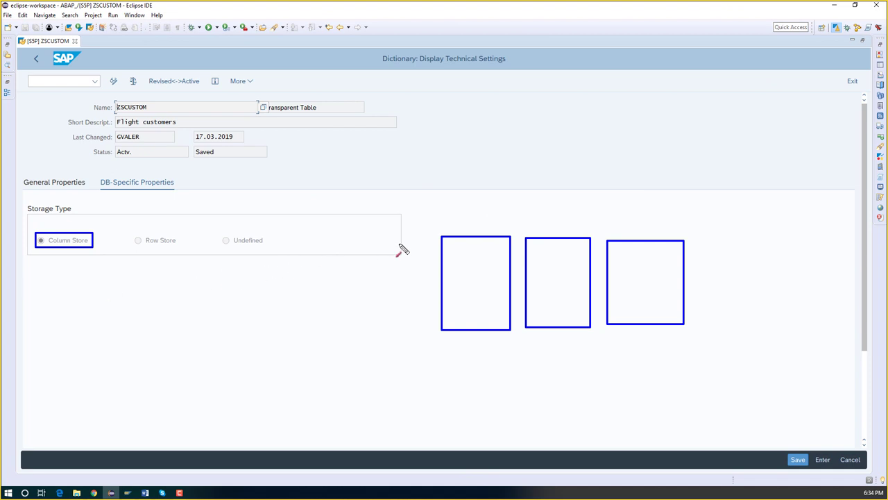
Sketch explanatory boxes and arrows on screen, then clear the drawing and refocus Eclipse
left_click_drag(631, 146, 633, 168)
left_click_drag(639, 233, 639, 237)
left_click(748, 243)
mouse_move(779, 328)
left_mouse_down()
mouse_move(785, 357)
mouse_move(801, 355)
mouse_move(813, 332)
left_mouse_up()
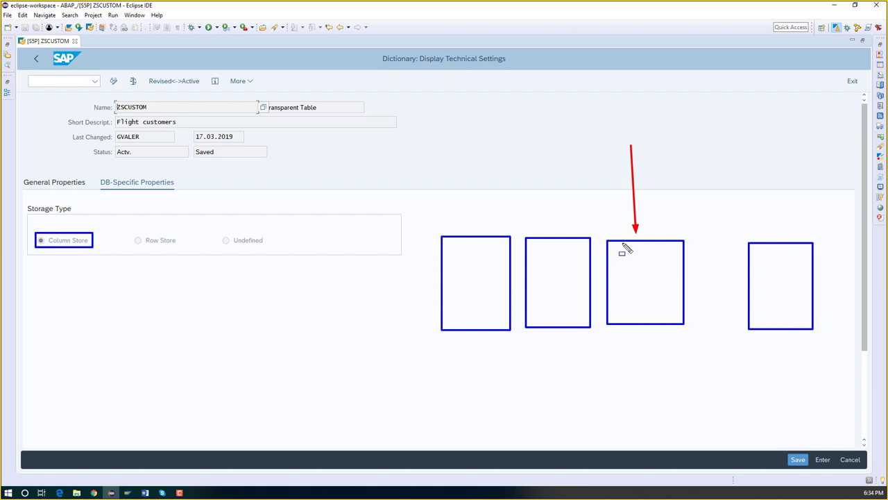
mouse_move(615, 247)
left_mouse_down()
mouse_move(659, 252)
mouse_move(646, 266)
mouse_move(659, 267)
left_mouse_up()
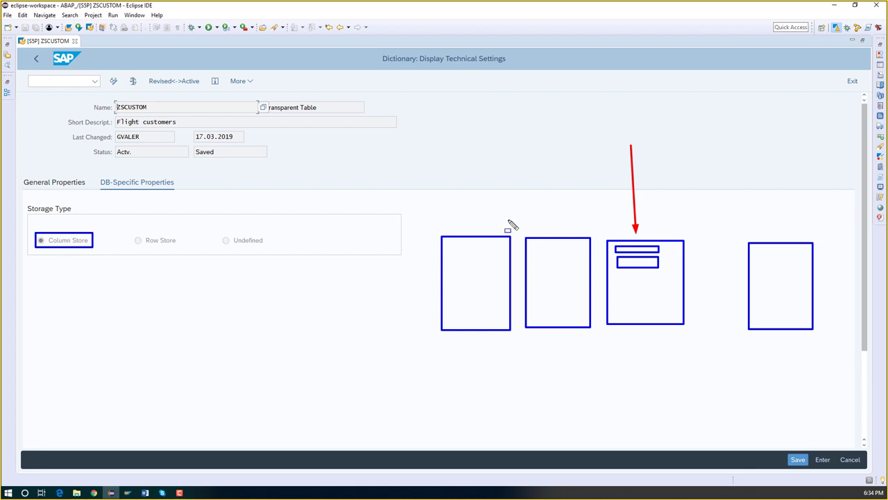
key("Escape")
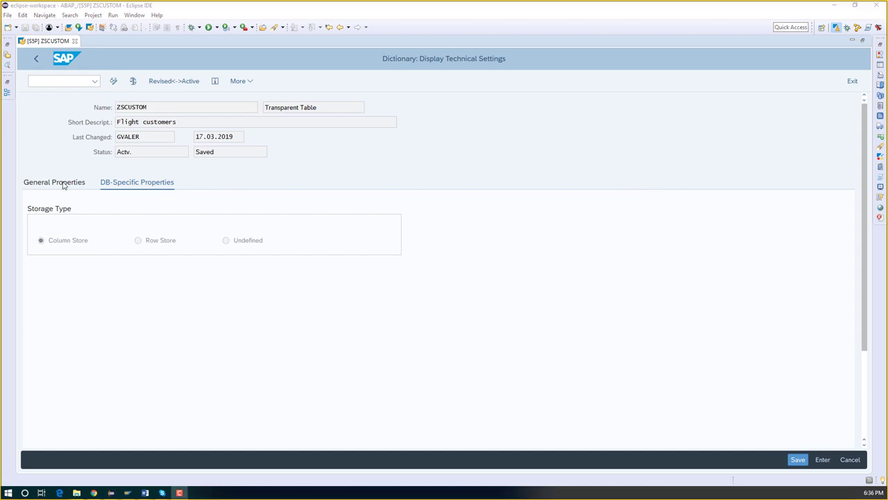
left_click(41, 61)
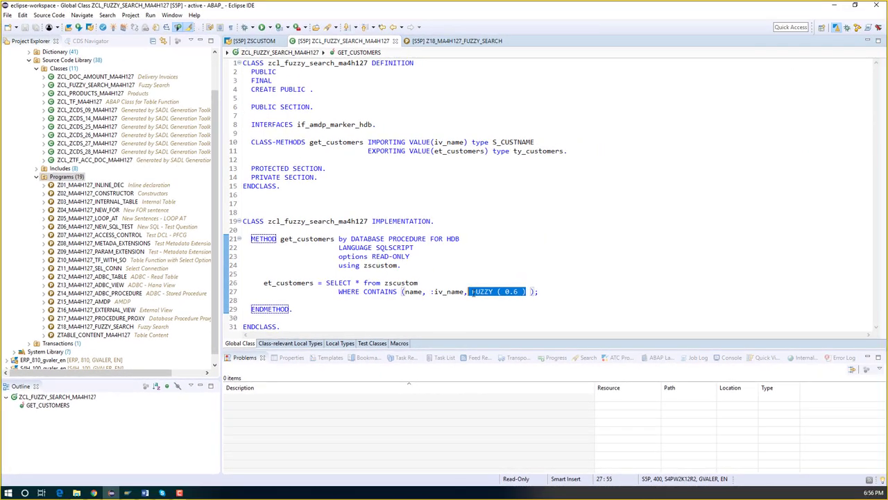
On line 27, insert EXACT ) before FUZZY ( 0.6 ) and comment out the FUZZY option
left_click(471, 291)
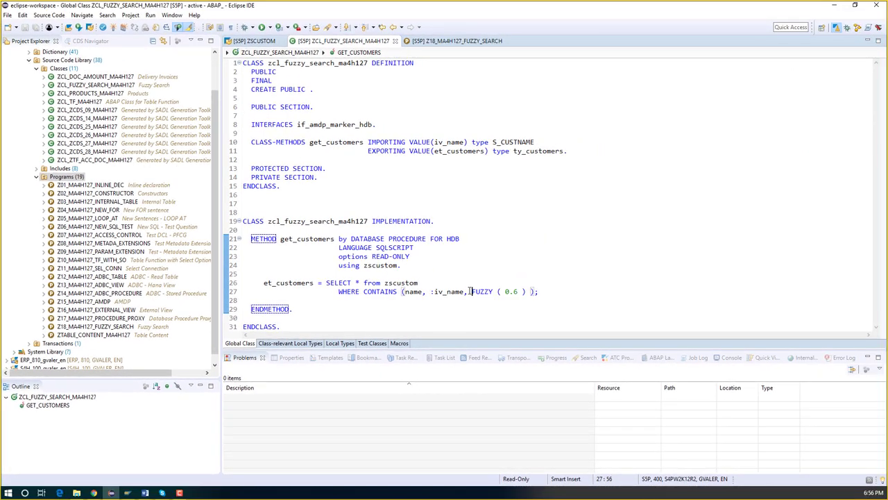
type("ex")
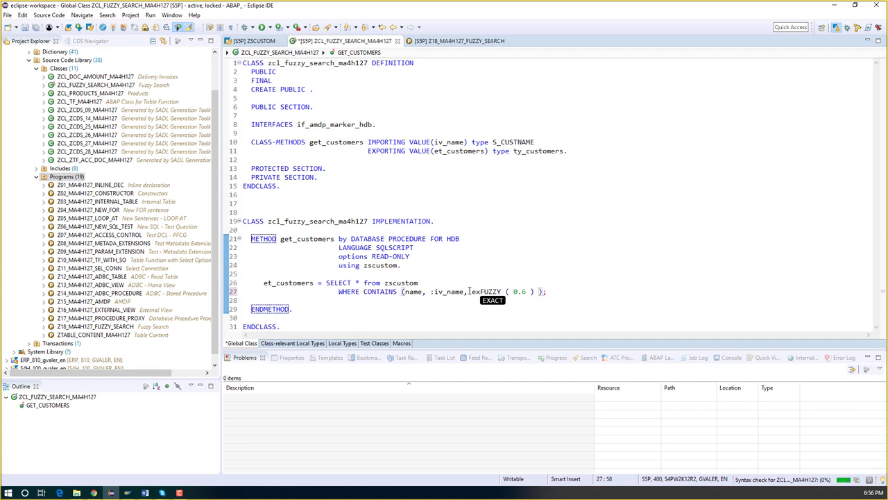
key("Return")
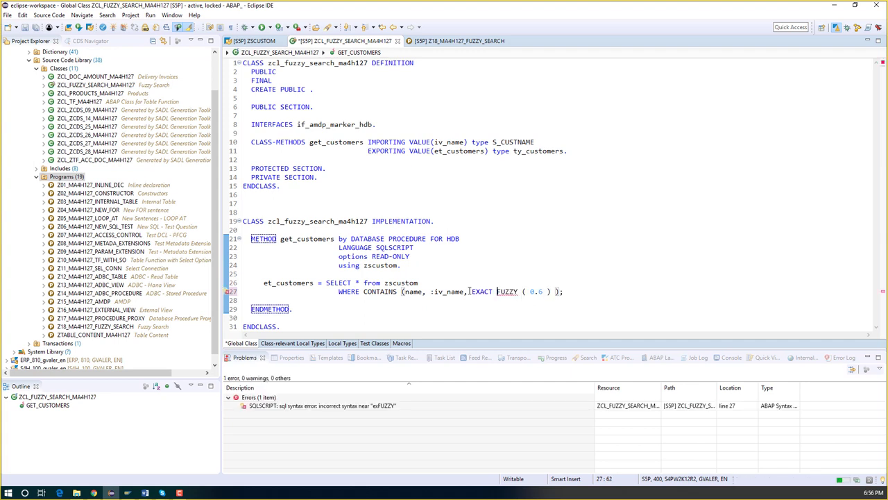
type(") --")
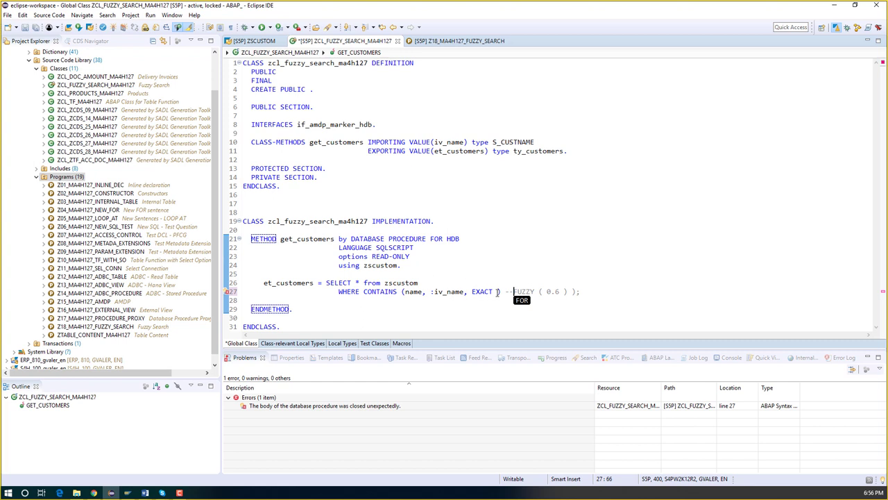
Add the closing semicolon, activate the class, and view ZSCUSTOM's three entries
left_click(501, 291)
type(";")
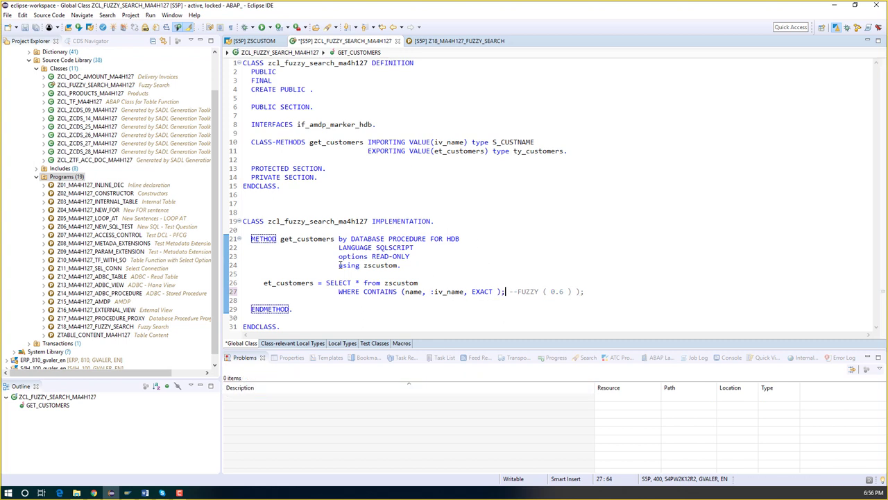
left_click(114, 27)
left_click(255, 41)
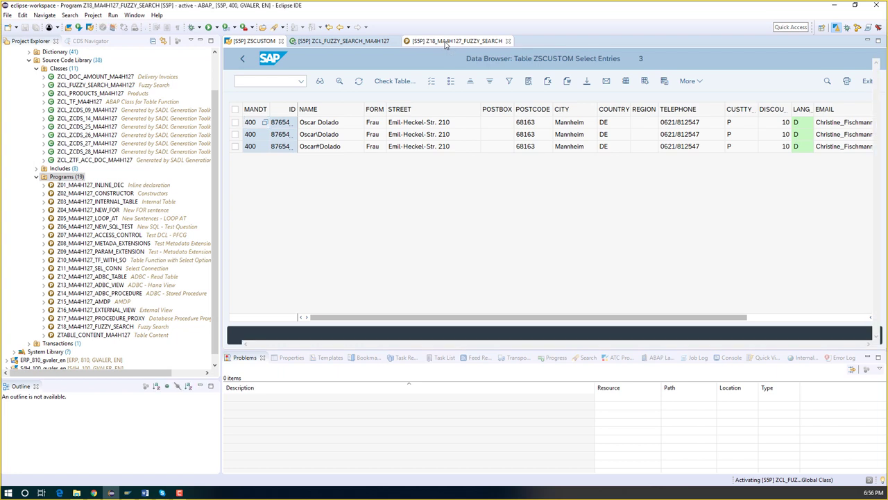
Complete the iv_name literal with the customer's full surname, then activate and run Z18_MA4H127_FUZZY_SEARCH
key("ctrl+F6")
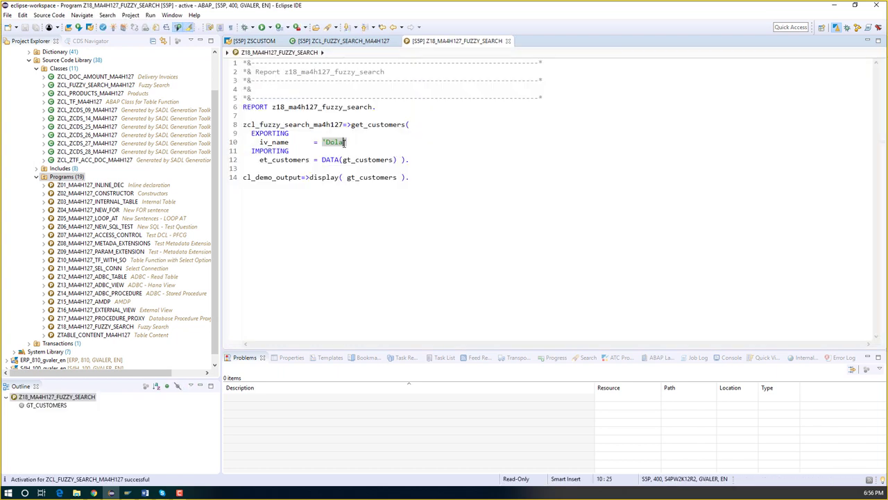
type("do")
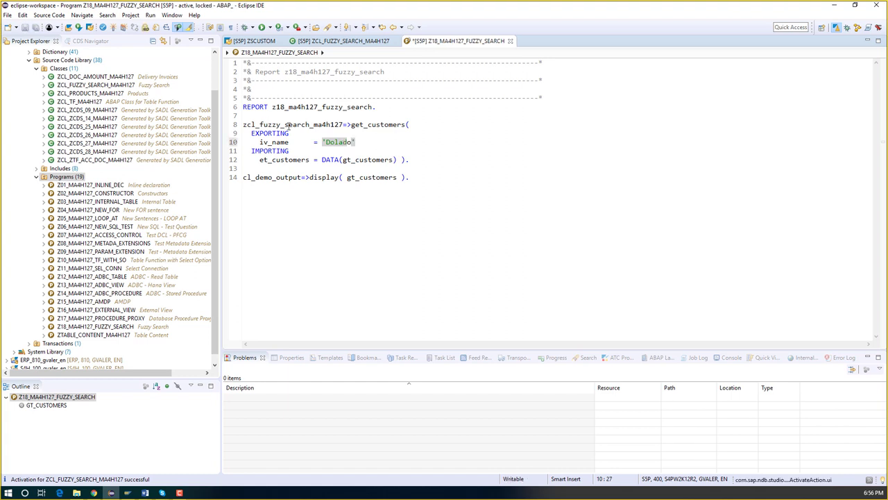
left_click(114, 32)
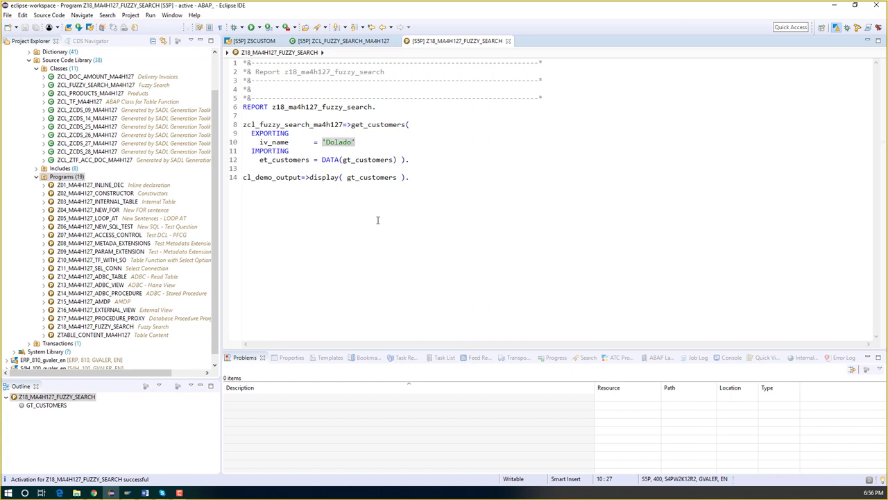
key("F8")
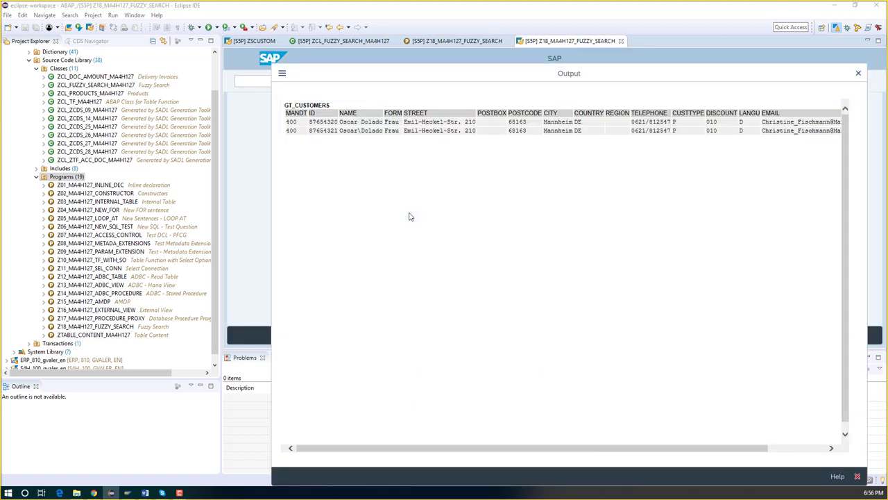
Highlight the surname in the first GT_CUSTOMERS row, then close the report output
left_click_drag(361, 122, 399, 131)
left_click(857, 73)
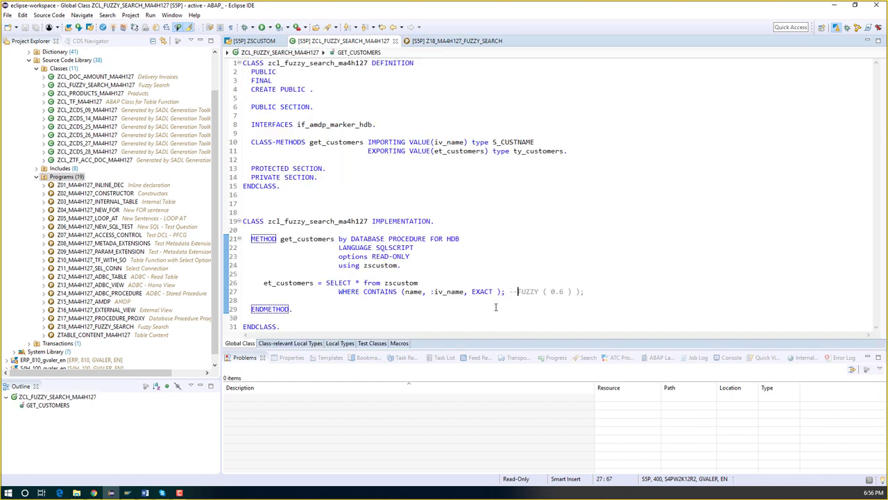
Delete 'EXACT ); --' on line 27 and raise the fuzziness from 0.6 to FUZZY ( 1.0 )
key("BackSpace")
key("BackSpace")
key("BackSpace")
key("BackSpace")
key("BackSpace")
key("BackSpace")
key("BackSpace")
key("BackSpace")
key("BackSpace")
key("BackSpace")
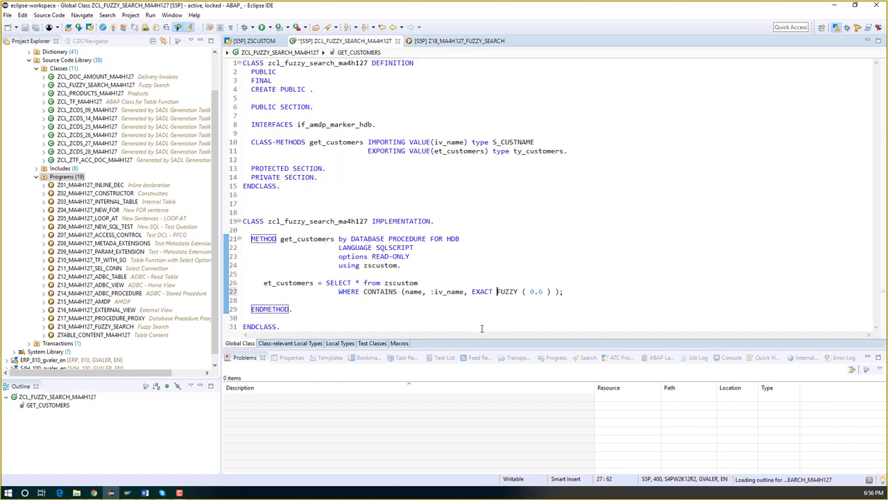
key("BackSpace")
key("Right")
key("Right")
key("Right")
key("Right")
key("Right")
key("Right")
key("Right")
key("Right")
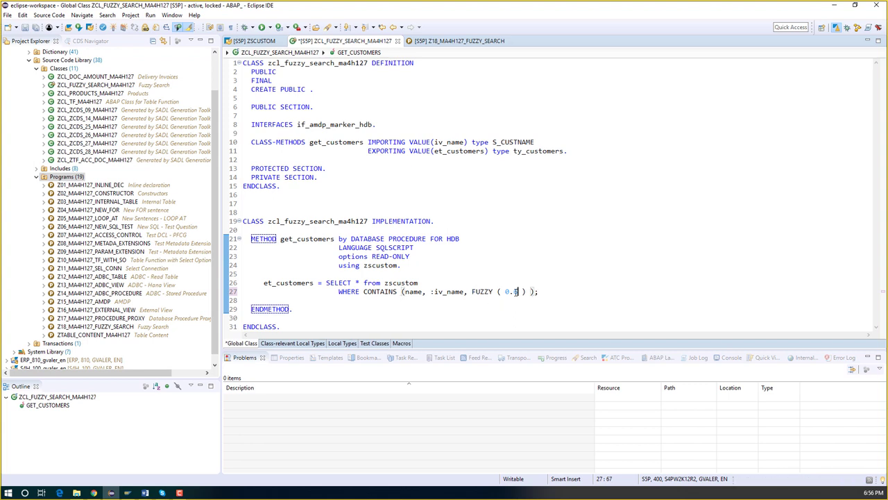
key("Delete")
key("Delete")
key("Delete")
type("1.0")
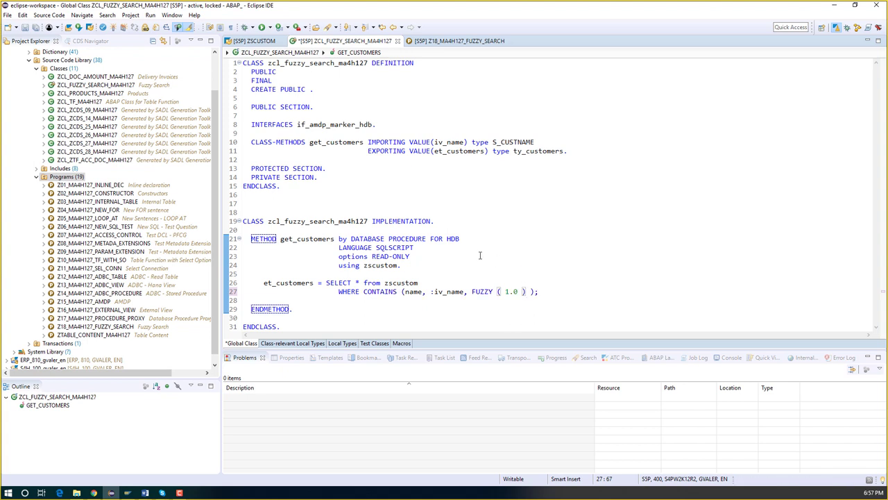